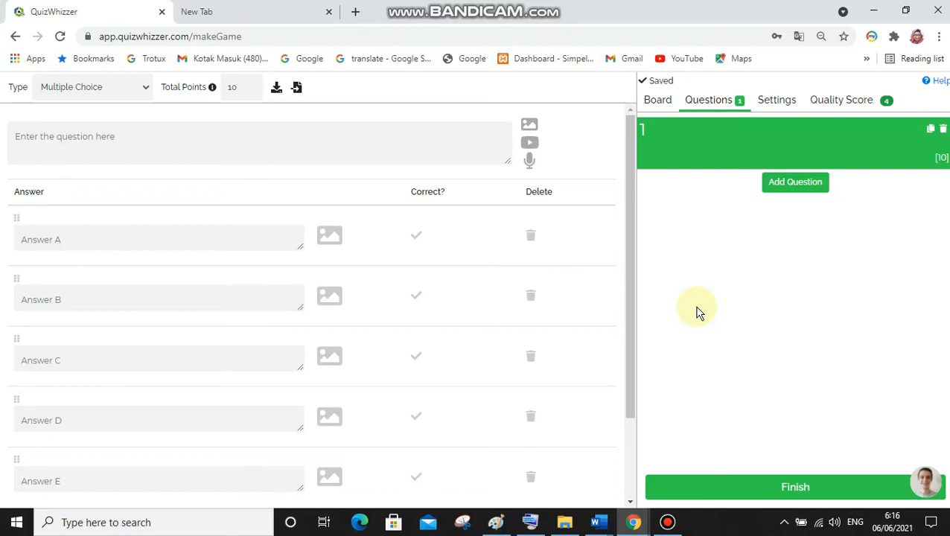
Copy the text of question 5 from the SOAL UAS KLAS XII Word document into the QuizWhizzer question field
{"action": "left_click", "coordinate": [329, 143]}
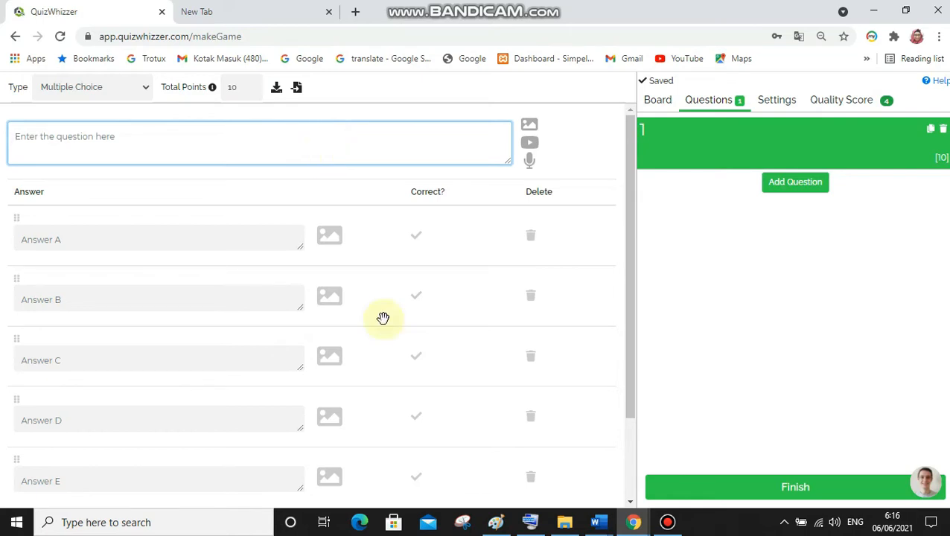
{"action": "mouse_move", "coordinate": [605, 527]}
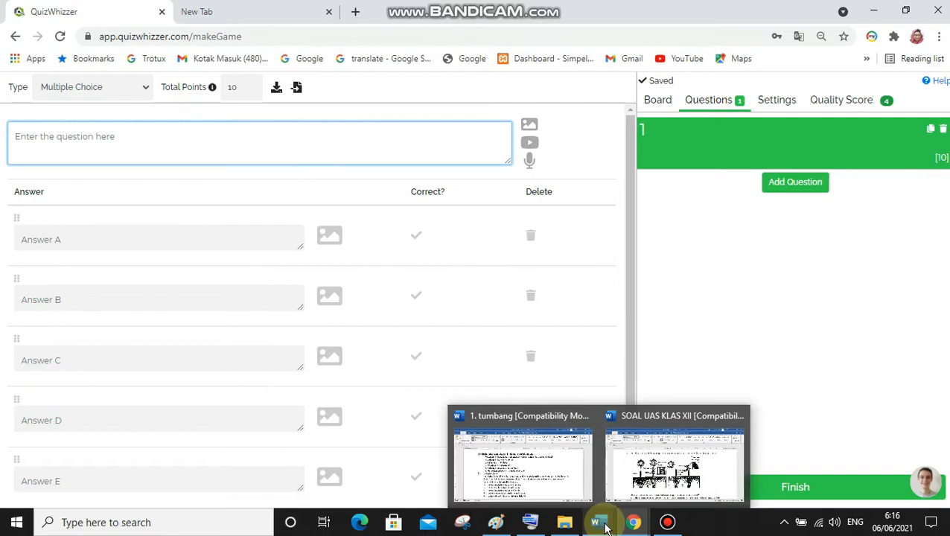
{"action": "left_click", "coordinate": [654, 458]}
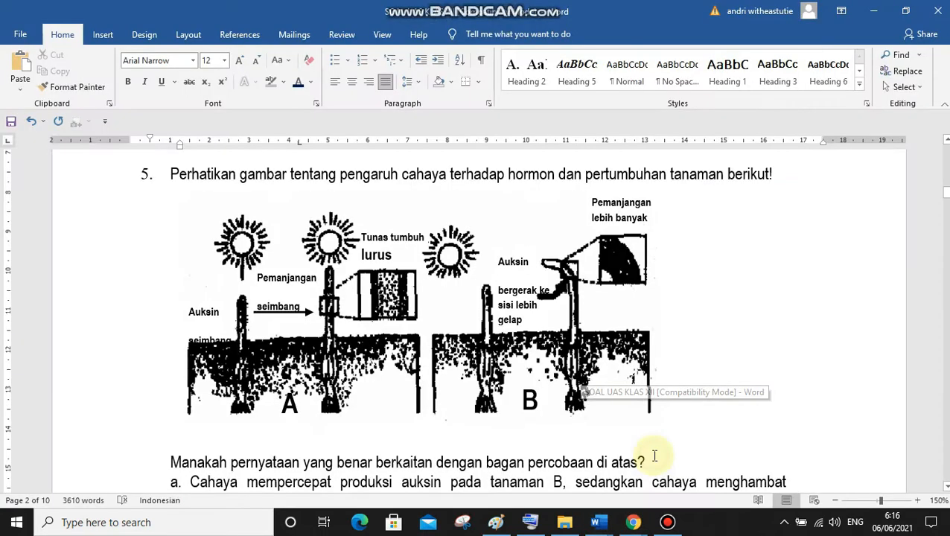
{"action": "left_click", "coordinate": [817, 283]}
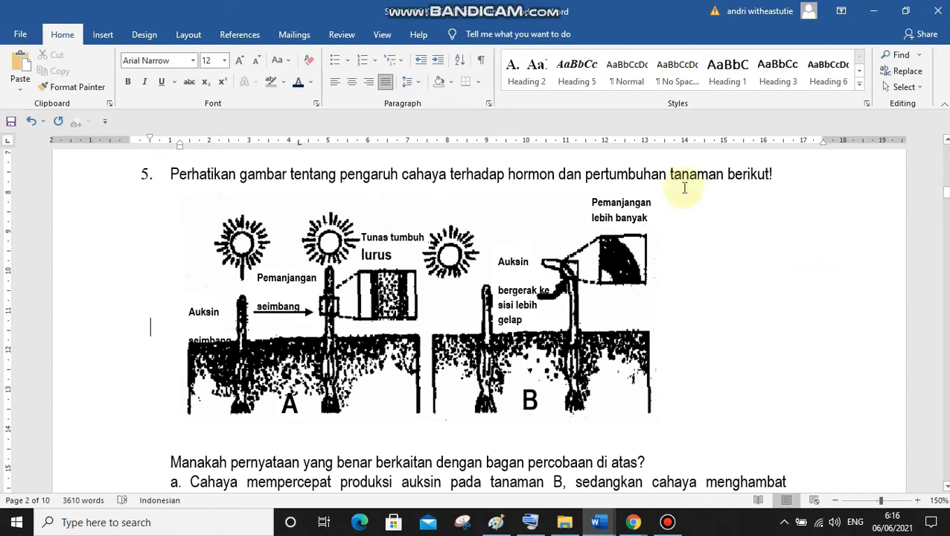
{"action": "left_click_drag", "start_coordinate": [165, 174], "coordinate": [795, 242]}
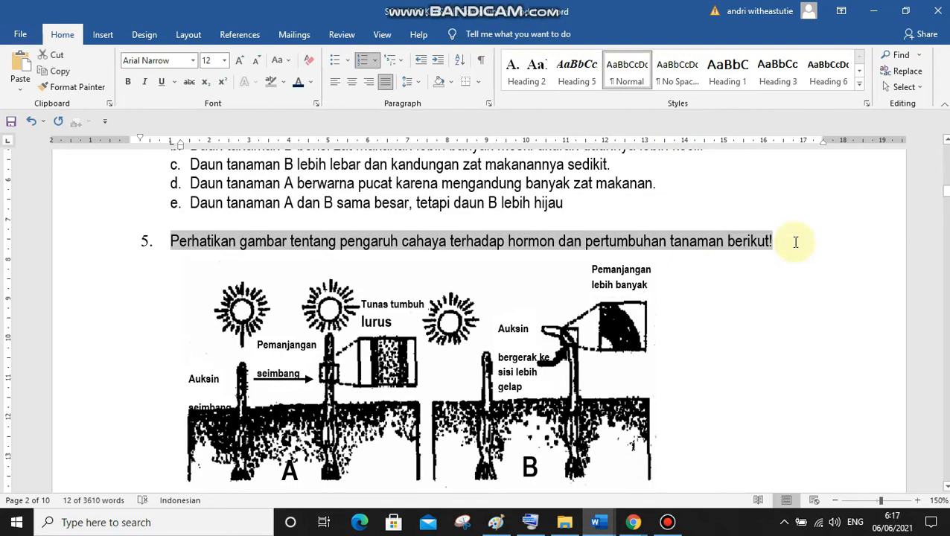
{"action": "left_click", "coordinate": [634, 523]}
{"action": "left_click", "coordinate": [505, 476]}
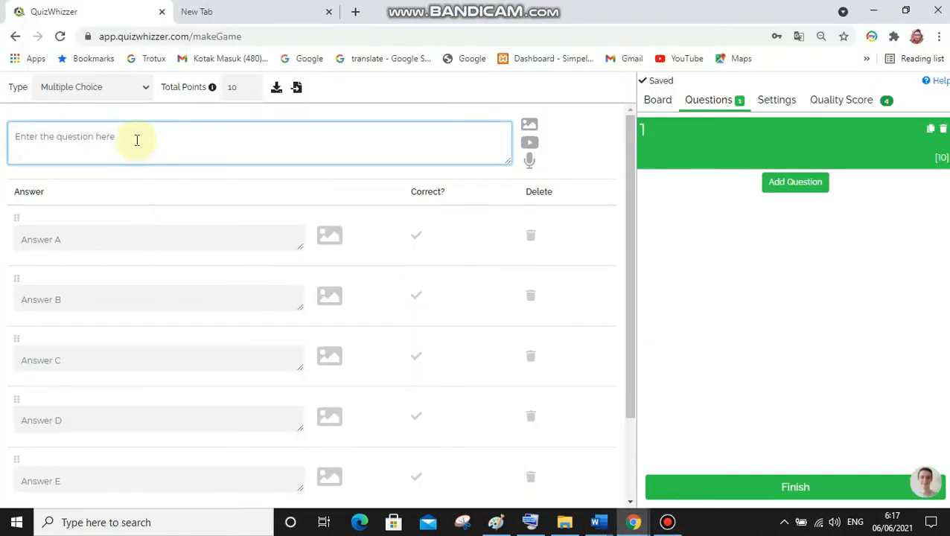
{"action": "type", "text": "5.\tPerhatikan gambar tentang pengaruh cahaya terhadap hormon dan pertumbuhan tanaman berikut!"}
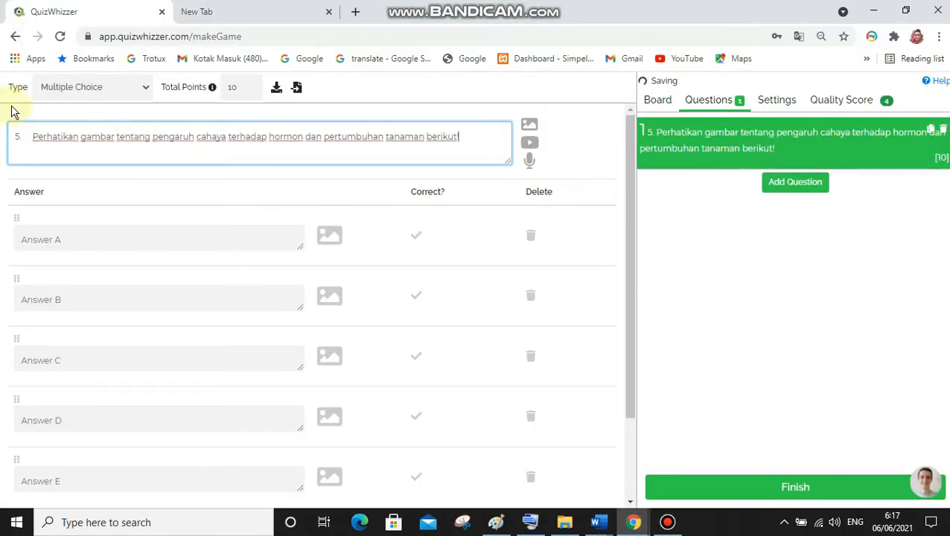
Remove the leading number "5." and its spacing from the pasted question text
{"action": "left_click", "coordinate": [32, 140]}
{"action": "key", "text": "BackSpace"}
{"action": "key", "text": "BackSpace"}
{"action": "key", "text": "BackSpace"}
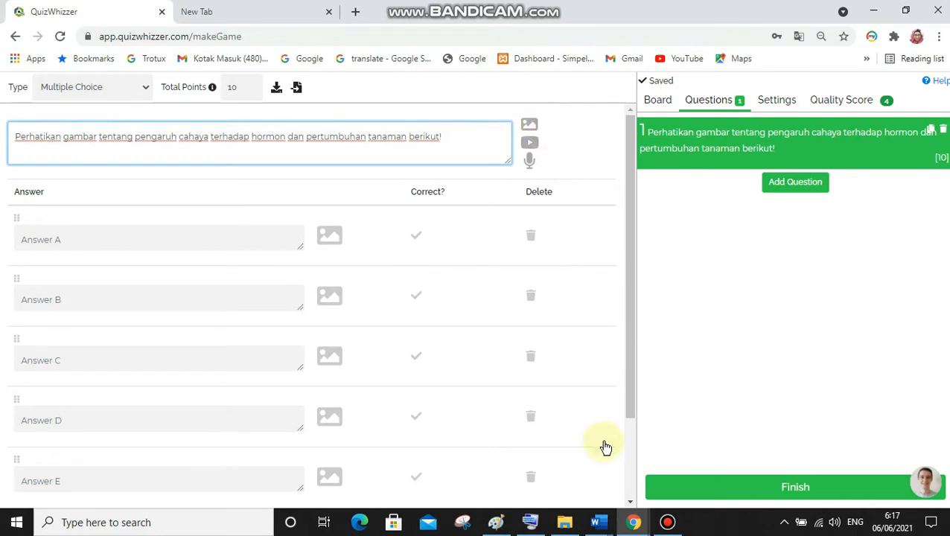
Bring question 5's full figure into view in the SOAL UAS KLAS XII Word document and launch the Snipping Tool
{"action": "left_click", "coordinate": [595, 521]}
{"action": "left_click", "coordinate": [668, 454]}
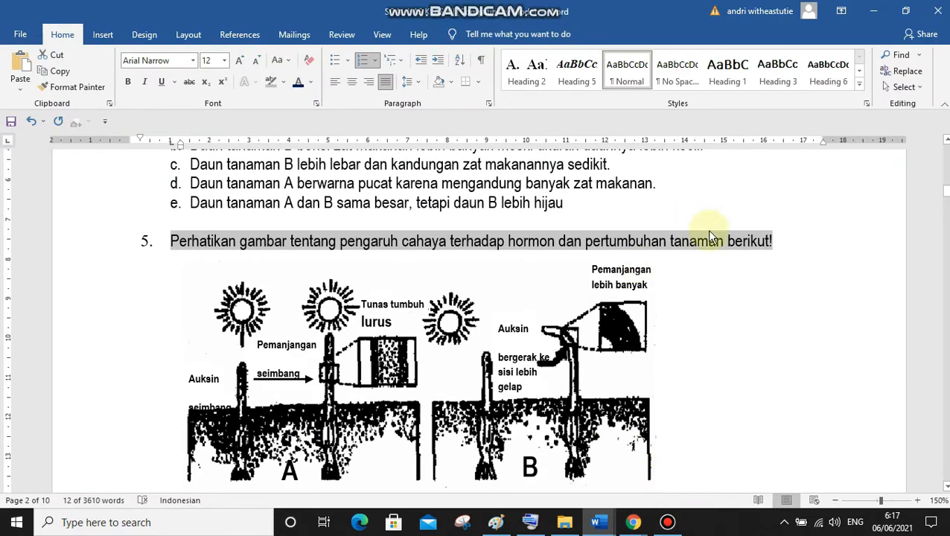
{"action": "left_click_drag", "start_coordinate": [946, 193], "coordinate": [946, 192]}
{"action": "left_click", "coordinate": [946, 193]}
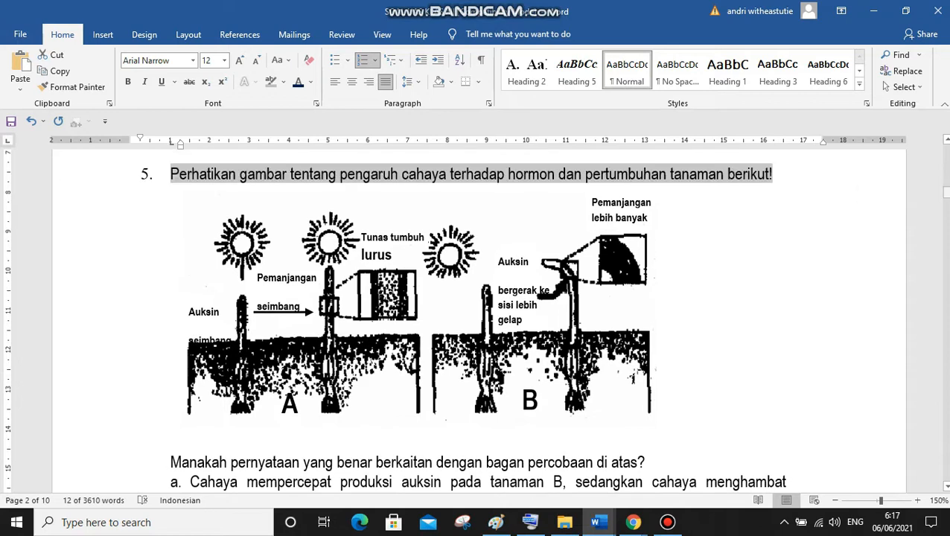
{"action": "left_click", "coordinate": [809, 241]}
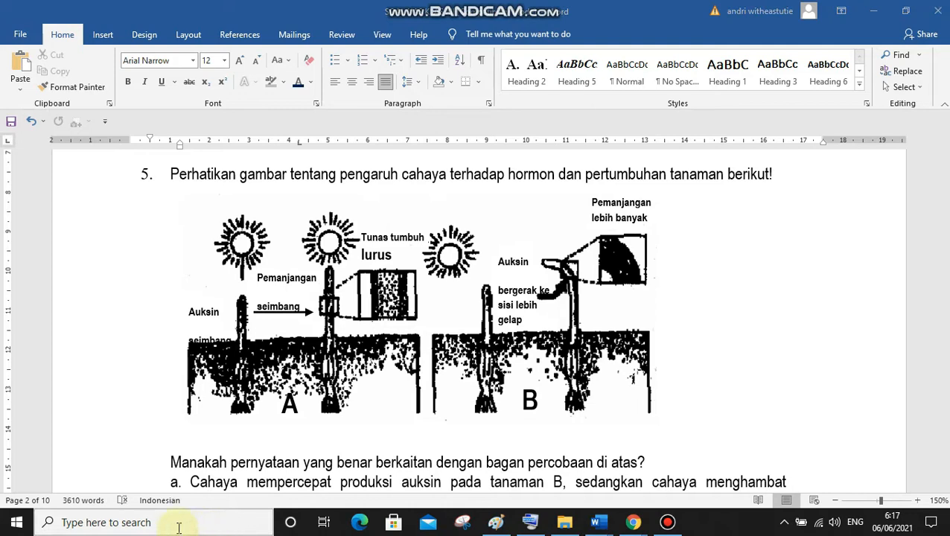
{"action": "left_click", "coordinate": [88, 523]}
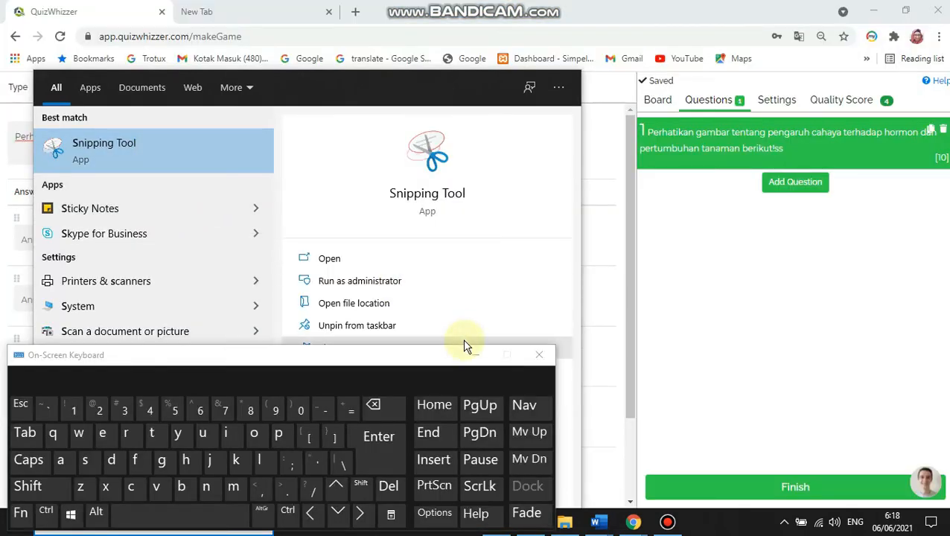
{"action": "left_click", "coordinate": [475, 355]}
{"action": "left_click", "coordinate": [152, 159]}
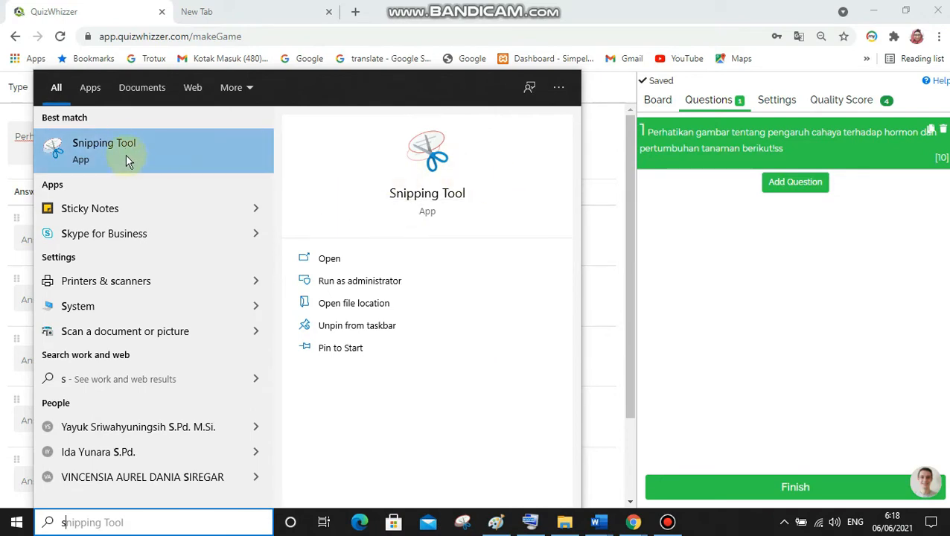
{"action": "left_click", "coordinate": [119, 142]}
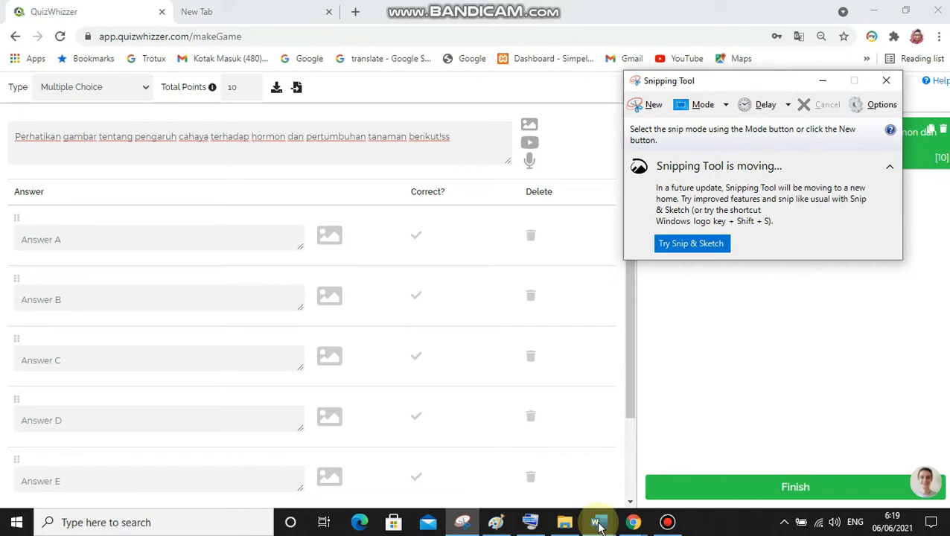
Capture a rectangular snip of question 5's auxin figure, diagrams A and B, from the Word document
{"action": "mouse_move", "coordinate": [600, 522]}
{"action": "left_click", "coordinate": [664, 462]}
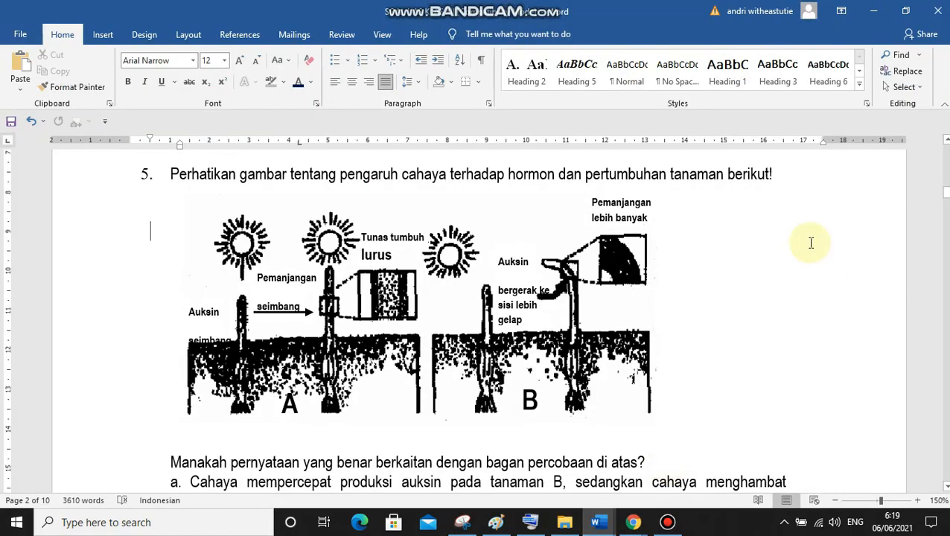
{"action": "left_click", "coordinate": [462, 525]}
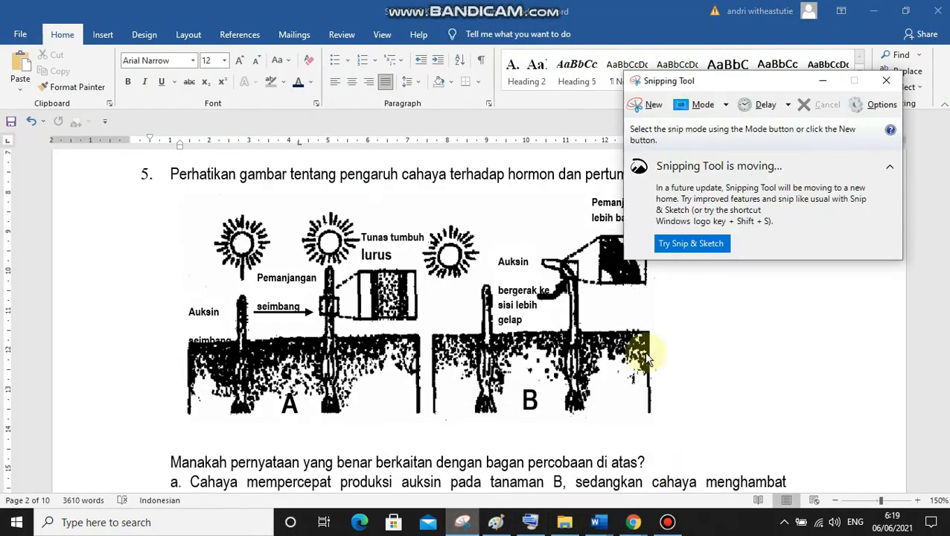
{"action": "left_click_drag", "start_coordinate": [760, 88], "coordinate": [818, 88]}
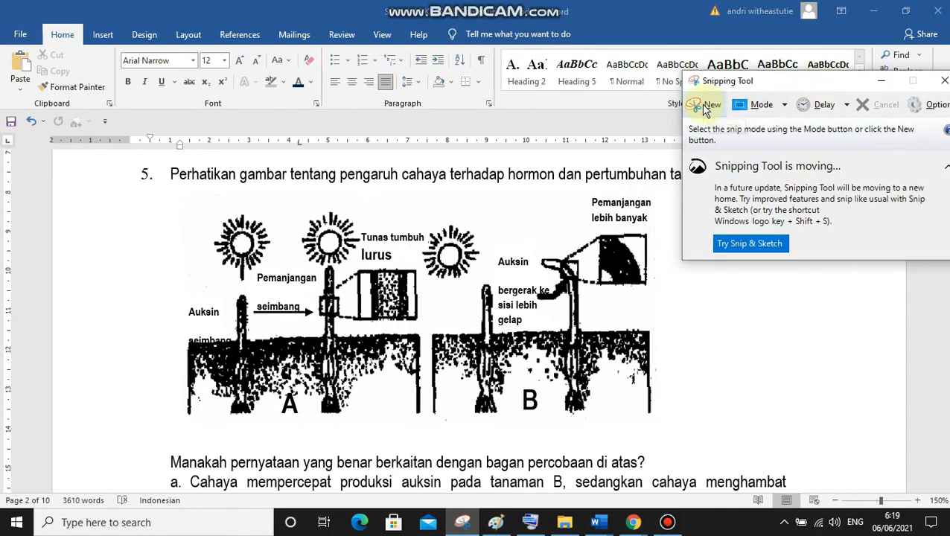
{"action": "left_click", "coordinate": [706, 108]}
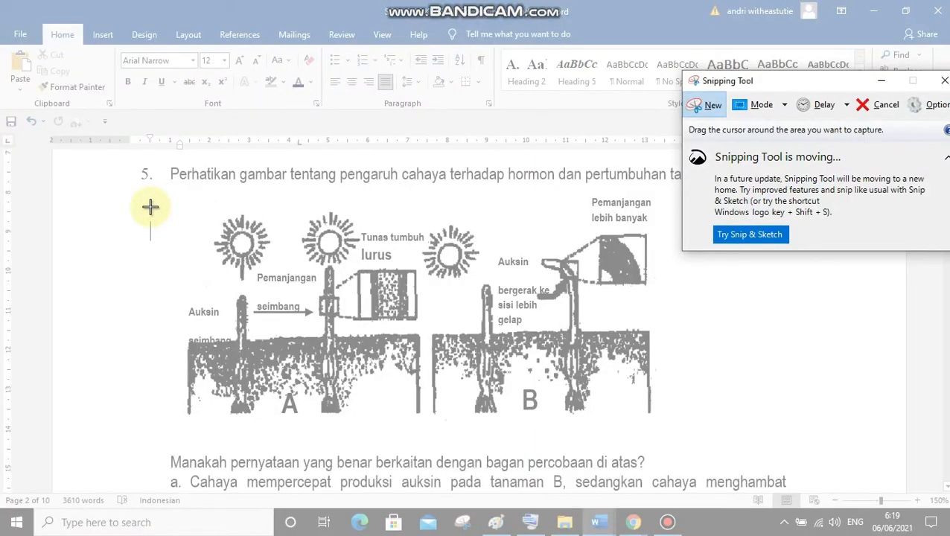
{"action": "left_click_drag", "start_coordinate": [168, 195], "coordinate": [674, 436]}
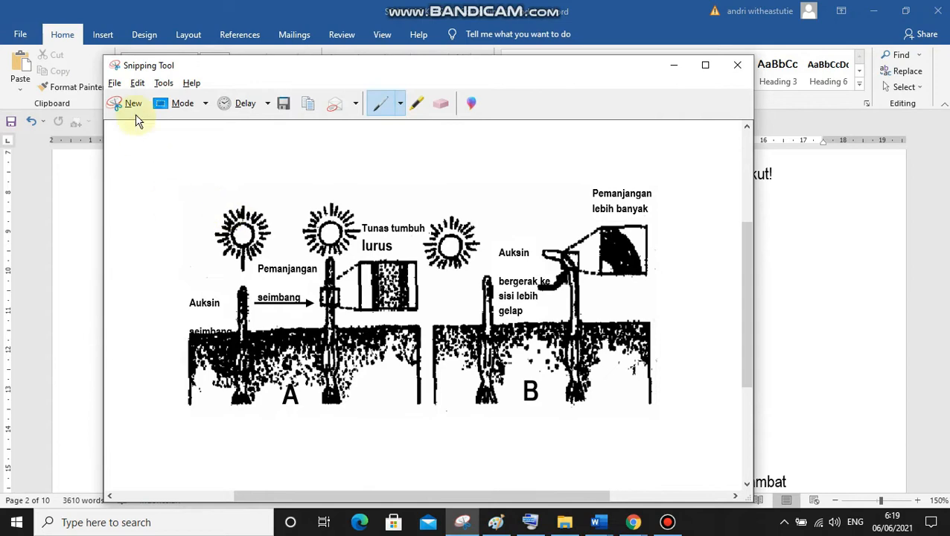
Start saving the snip, create a folder named qw inside the BG folder on Local Disk (D:), and open it
{"action": "left_click", "coordinate": [114, 83]}
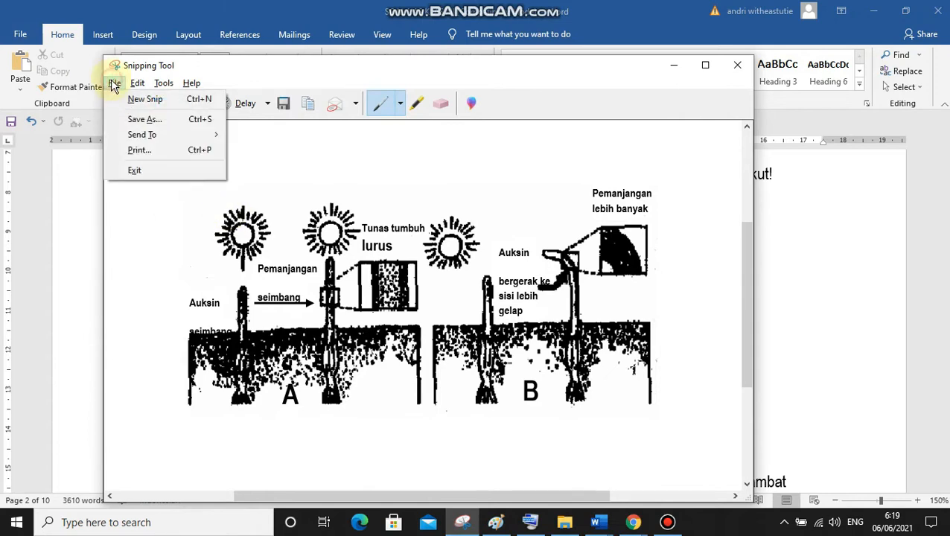
{"action": "left_click", "coordinate": [145, 120]}
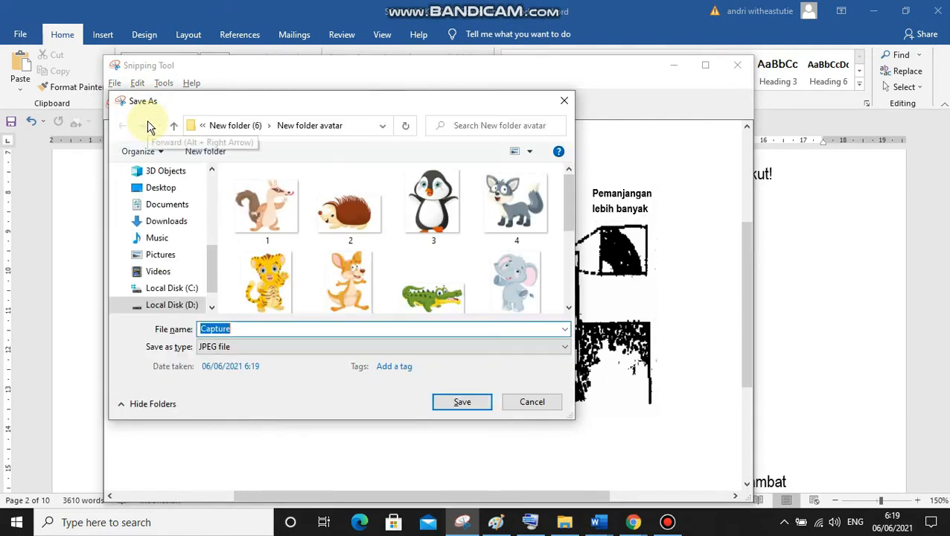
{"action": "left_click", "coordinate": [165, 305]}
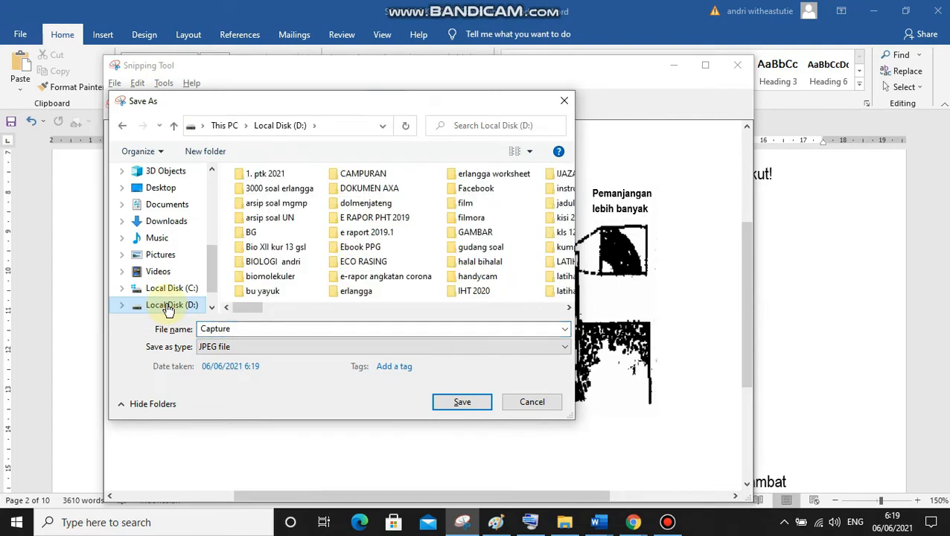
{"action": "double_click", "coordinate": [250, 233]}
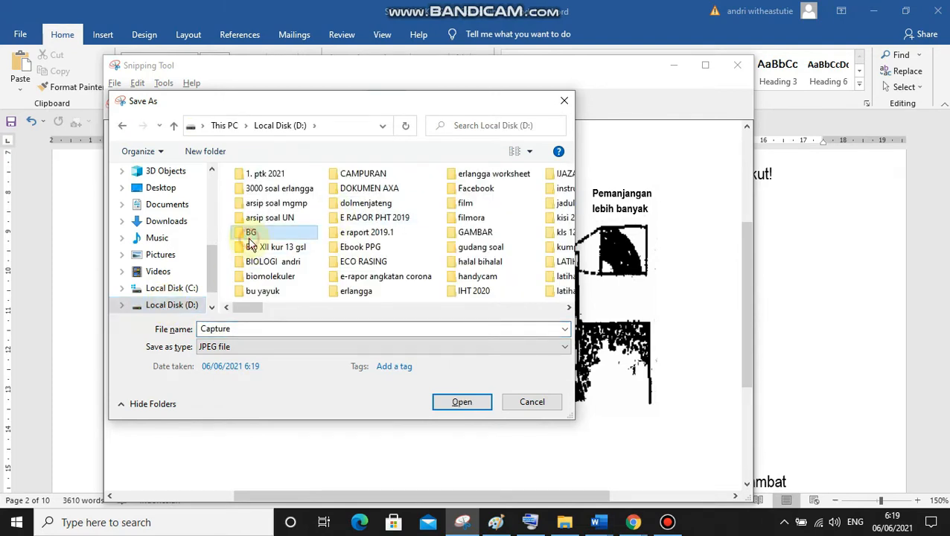
{"action": "left_click", "coordinate": [209, 151]}
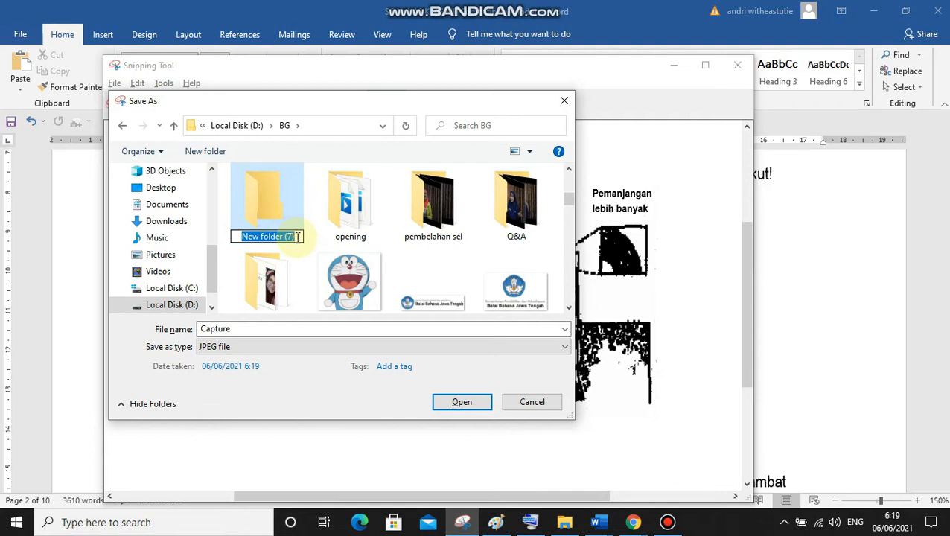
{"action": "type", "text": "q"}
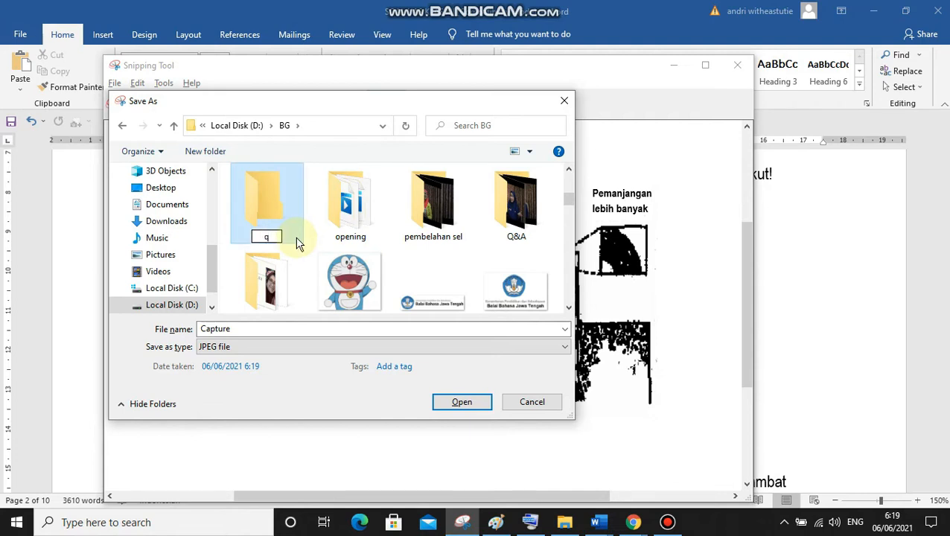
{"action": "type", "text": "w"}
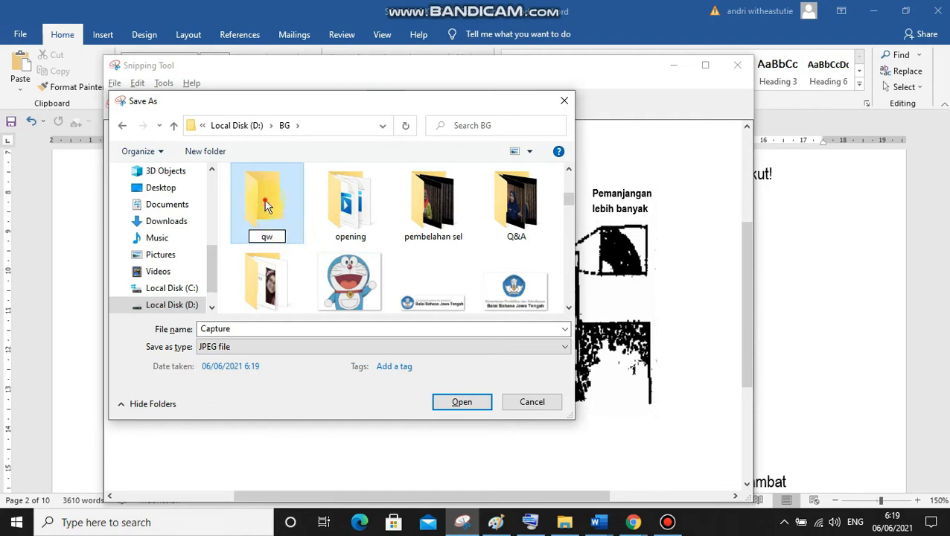
{"action": "left_click", "coordinate": [397, 324]}
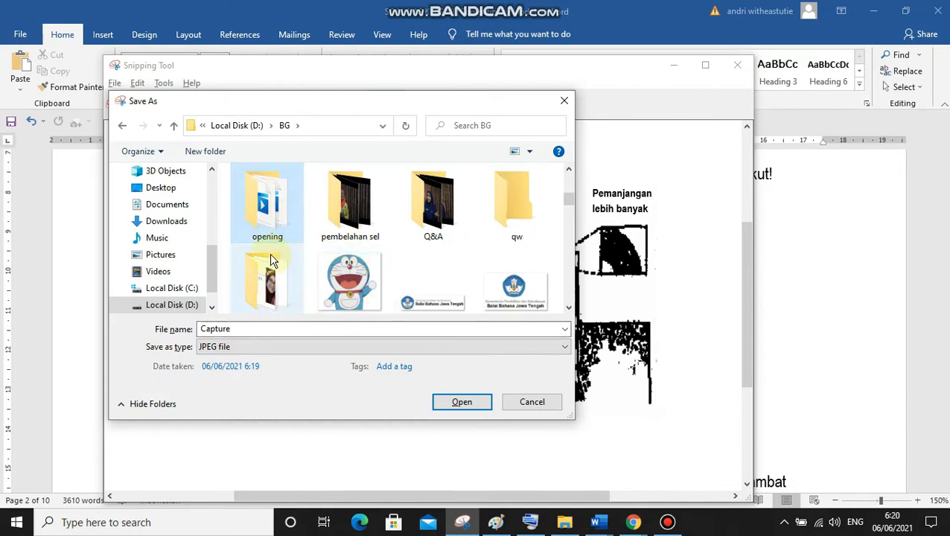
{"action": "double_click", "coordinate": [512, 210]}
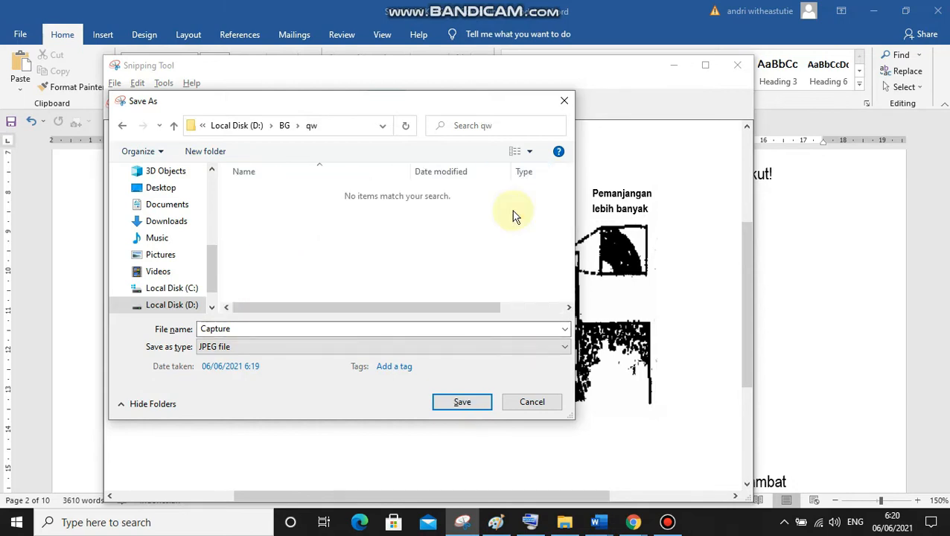
Save the snip in the qw folder as a JPEG file named 1
{"action": "left_click", "coordinate": [253, 330]}
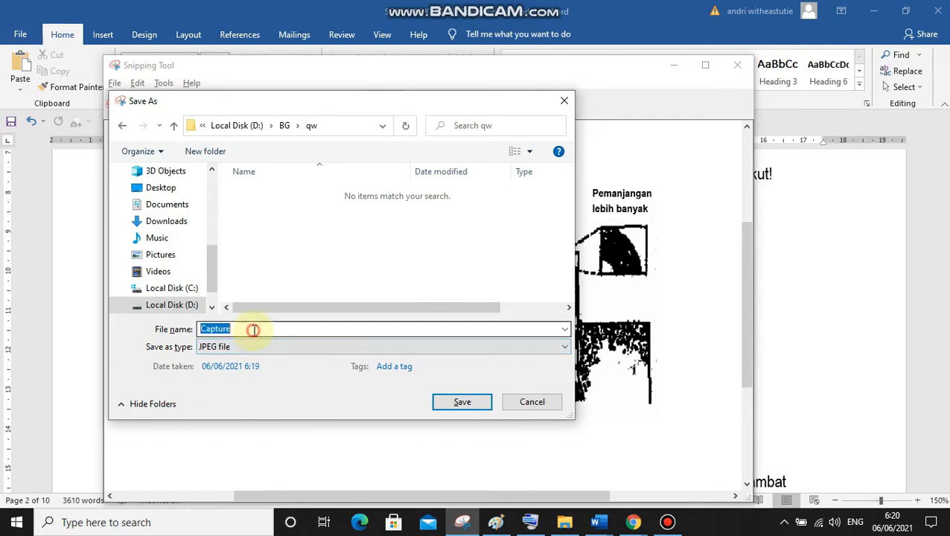
{"action": "type", "text": "1"}
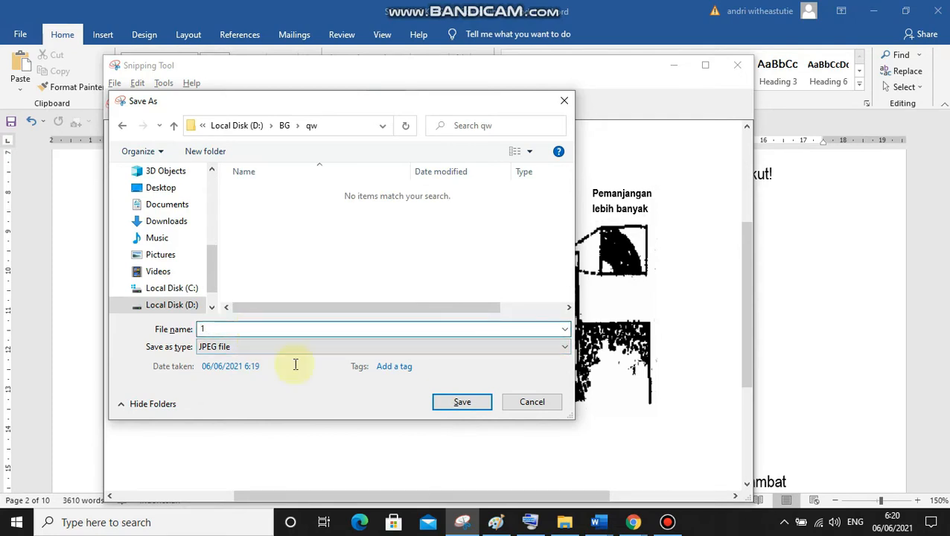
{"action": "left_click", "coordinate": [480, 402]}
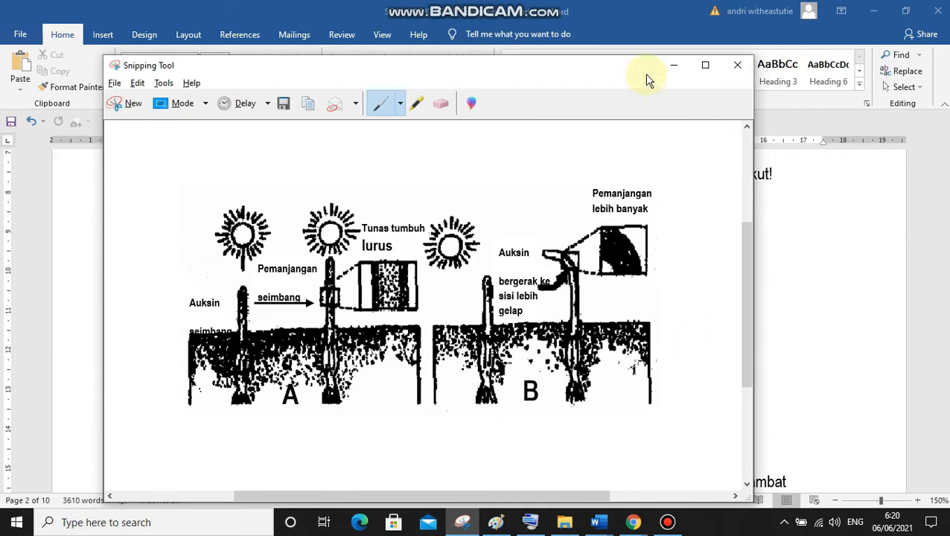
Switch to QuizWhizzer in Chrome and start browsing the computer for an image file for question 1
{"action": "left_click", "coordinate": [808, 269]}
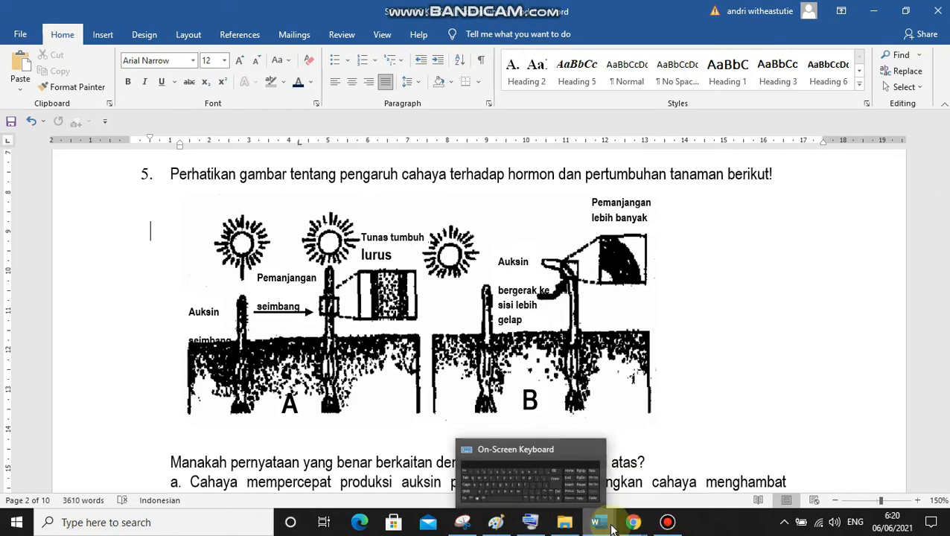
{"action": "mouse_move", "coordinate": [631, 526]}
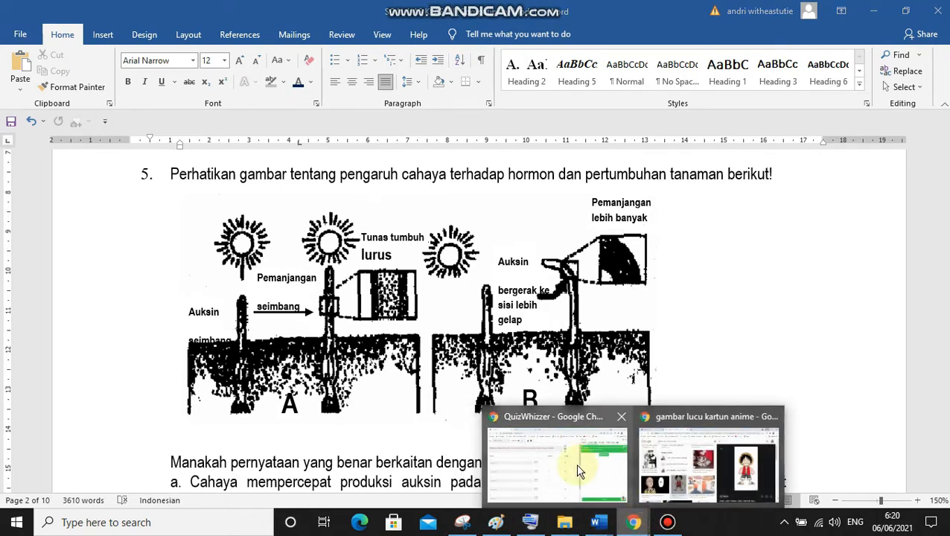
{"action": "left_click", "coordinate": [576, 463]}
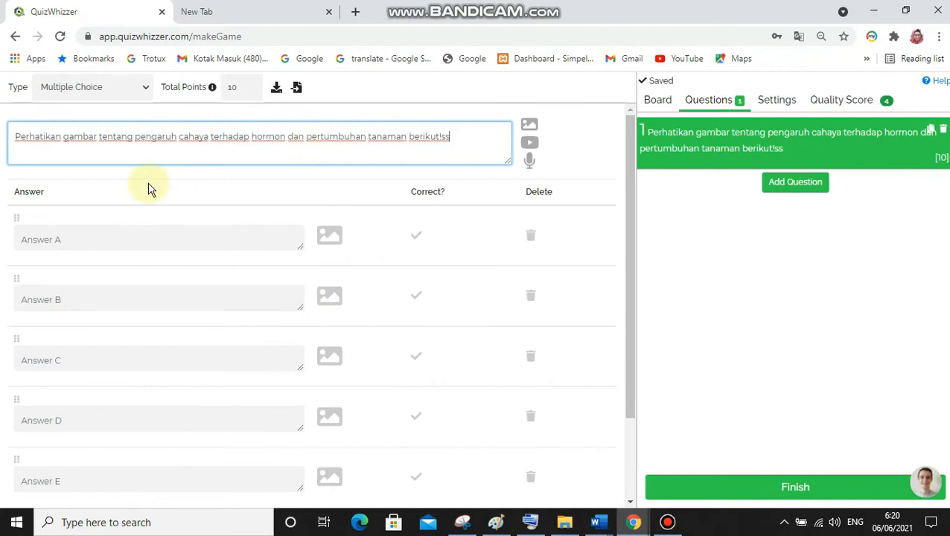
{"action": "left_click", "coordinate": [526, 126]}
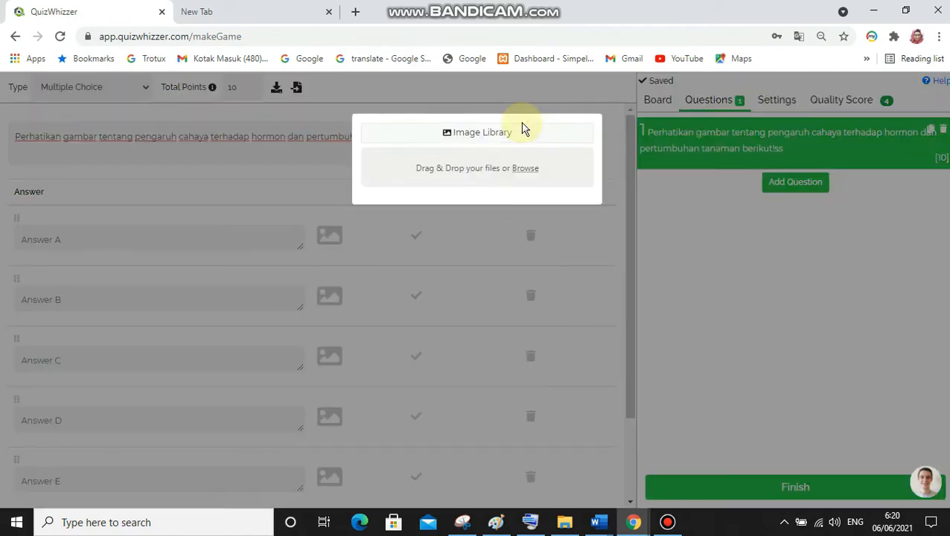
{"action": "left_click", "coordinate": [532, 183]}
{"action": "left_click", "coordinate": [524, 171]}
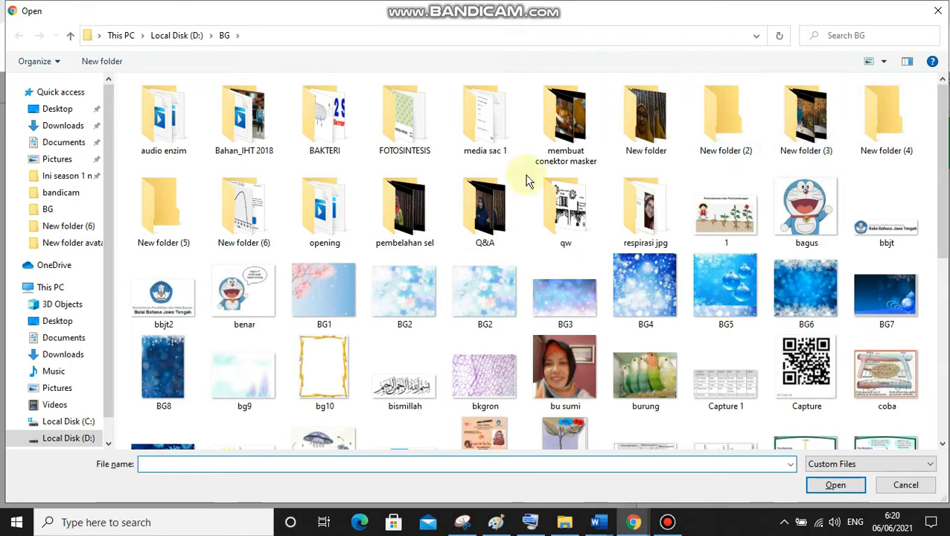
Attach image file 1 from the qw folder to question 1
{"action": "left_click", "coordinate": [573, 241]}
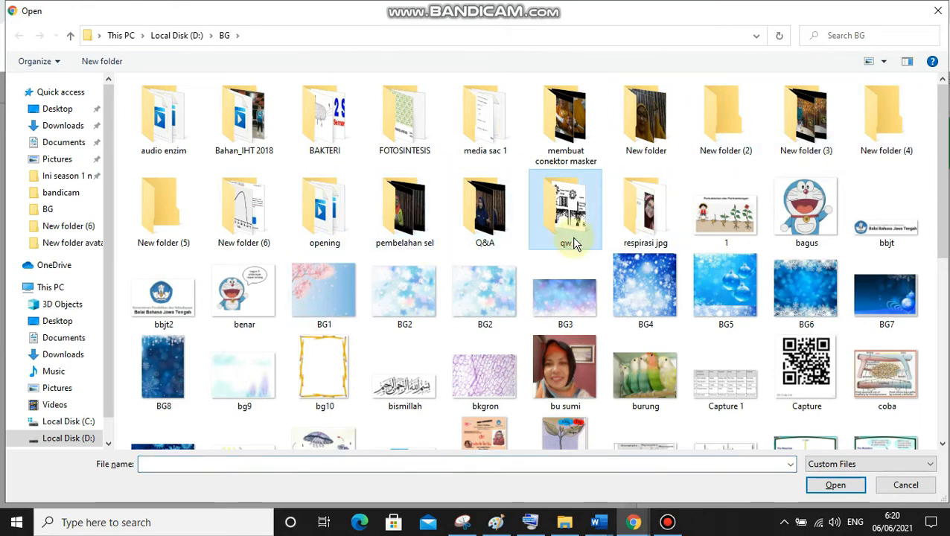
{"action": "double_click", "coordinate": [573, 242]}
{"action": "left_click", "coordinate": [158, 125]}
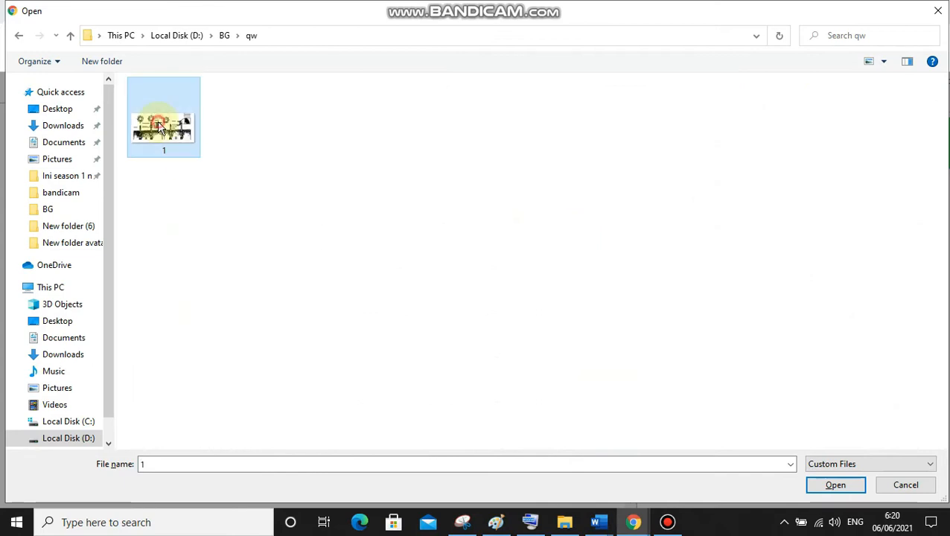
{"action": "left_click", "coordinate": [835, 485]}
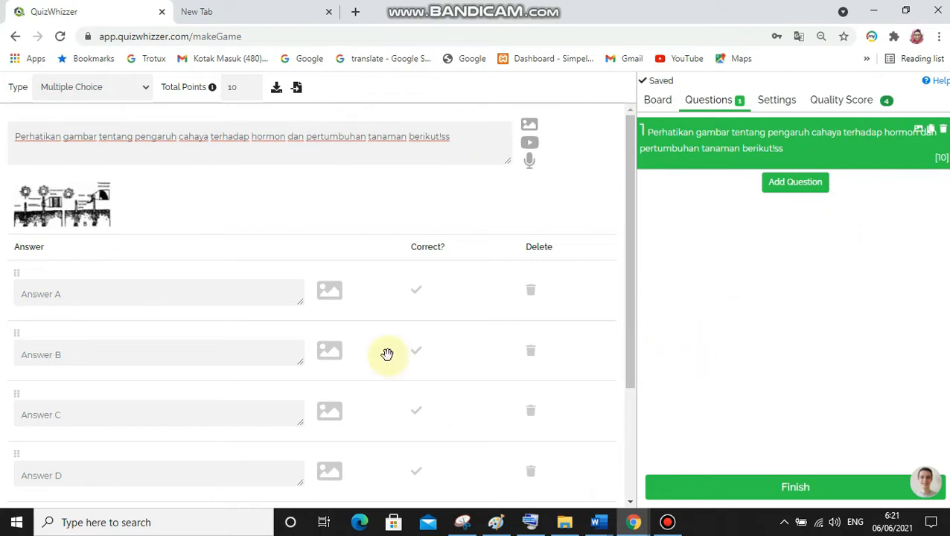
In the SOAL UAS KLAS XII Word document, copy the sentence "Manakah pernyataan yang benar berkaitan dengan bagan percobaan di atas?" below question 5's figure
{"action": "mouse_move", "coordinate": [600, 523]}
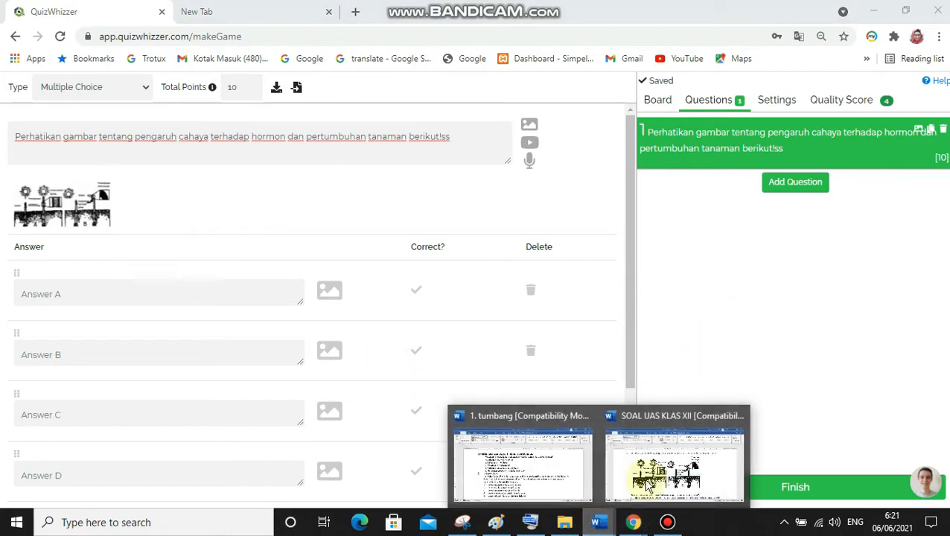
{"action": "left_click", "coordinate": [670, 461]}
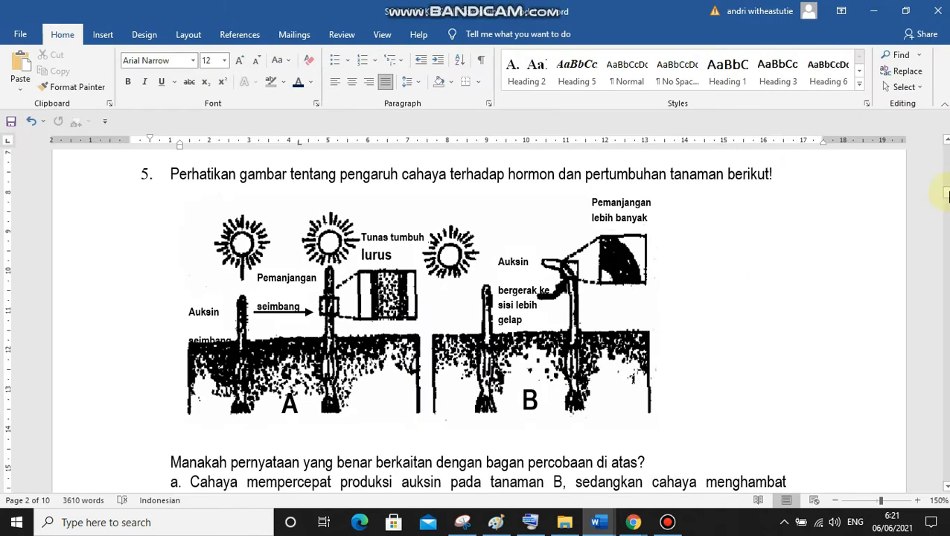
{"action": "left_click_drag", "start_coordinate": [946, 199], "coordinate": [946, 202]}
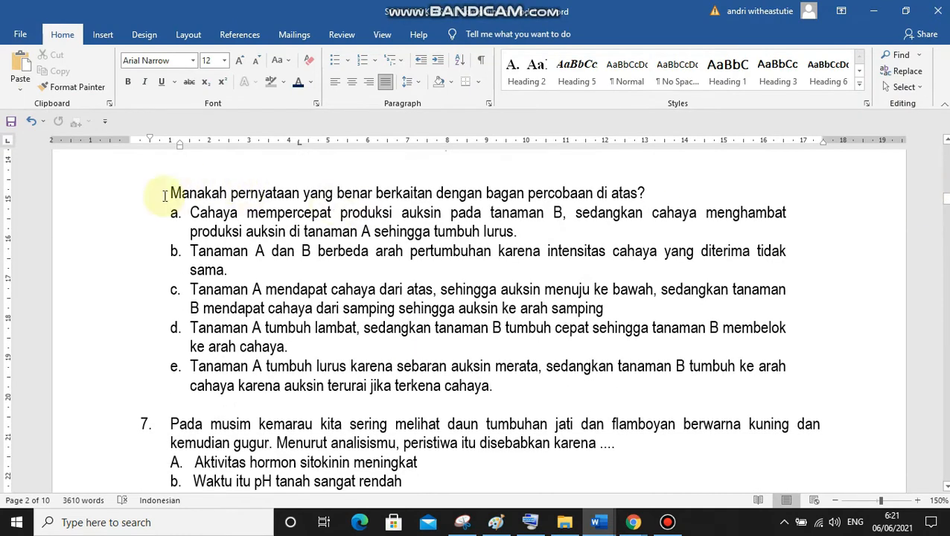
{"action": "left_click_drag", "start_coordinate": [164, 195], "coordinate": [668, 195]}
{"action": "key", "text": "ctrl+c"}
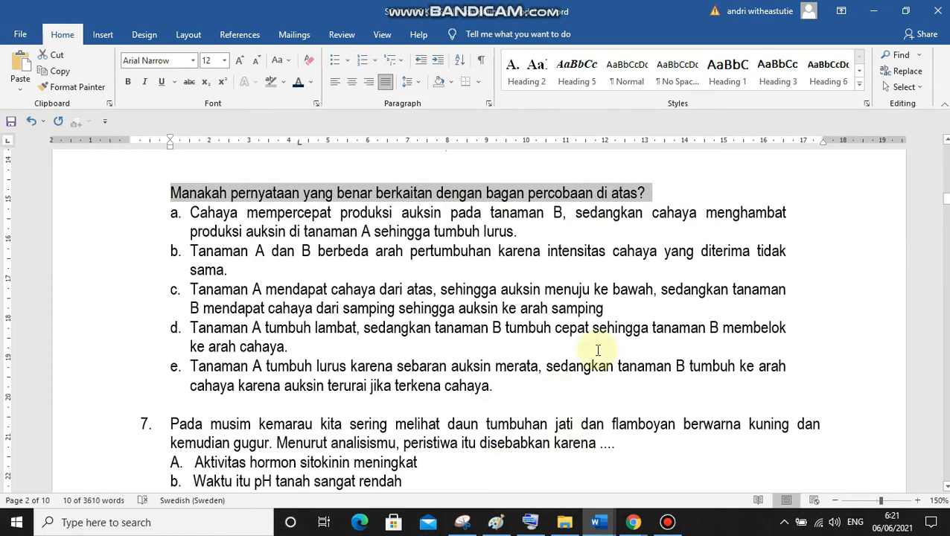
Back in QuizWhizzer, remove the stray "ss" from question 1's text and append the copied "Manakah pernyataan..." sentence after "berikut!"
{"action": "left_click", "coordinate": [635, 521]}
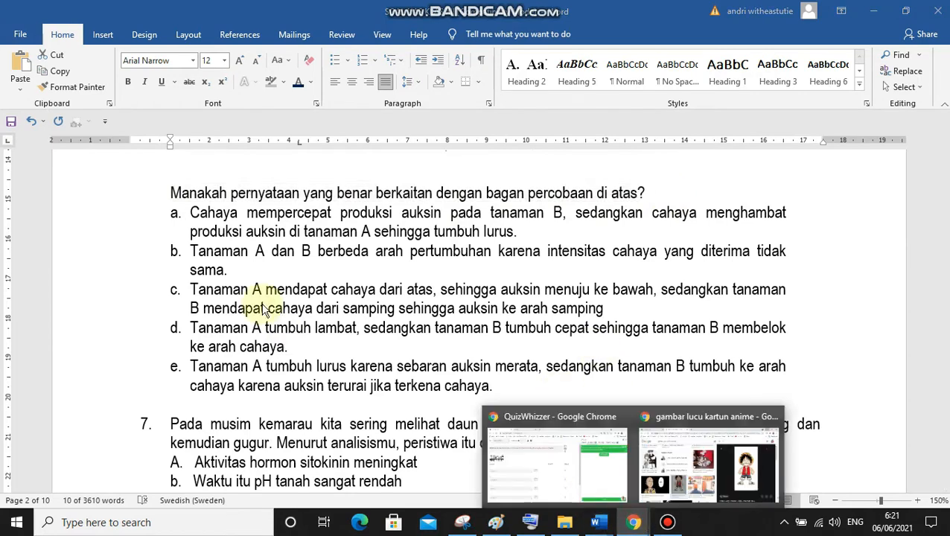
{"action": "left_click", "coordinate": [543, 455]}
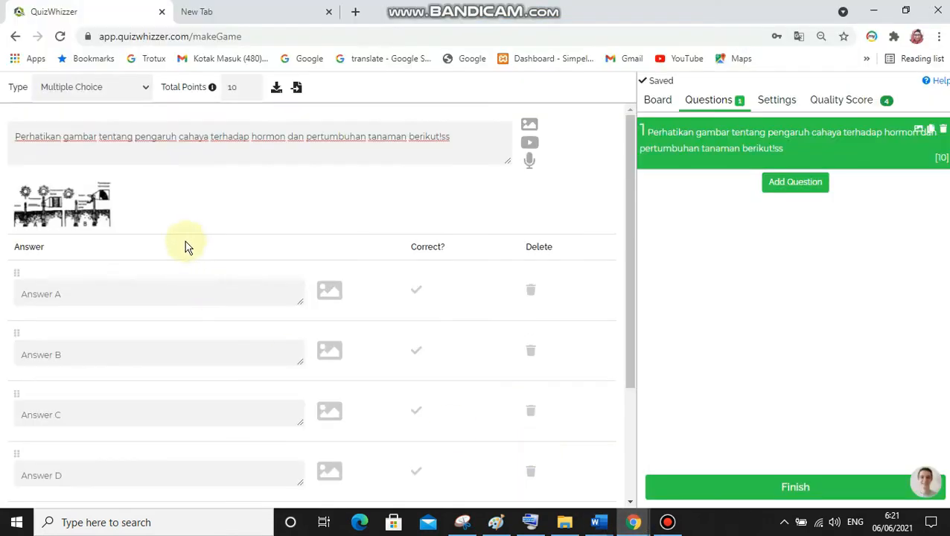
{"action": "left_click", "coordinate": [242, 155]}
{"action": "left_click", "coordinate": [464, 140]}
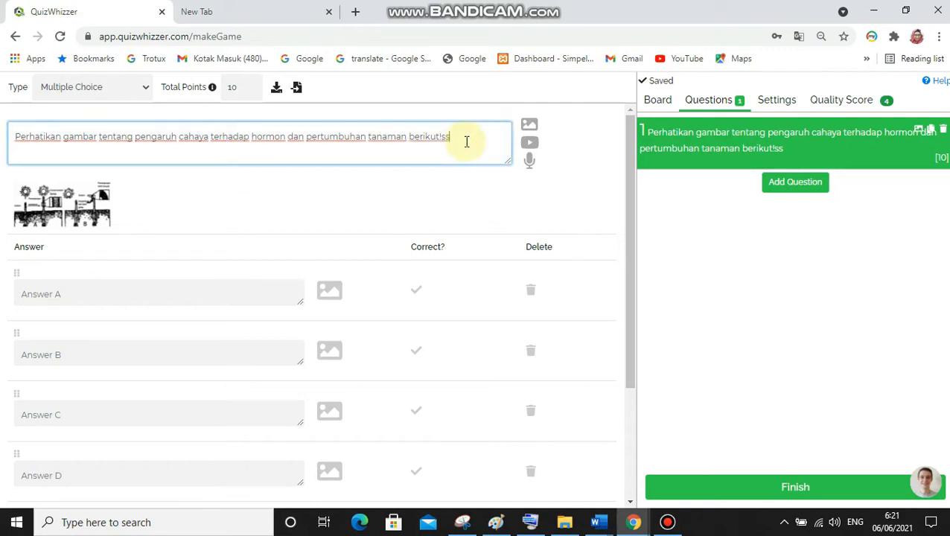
{"action": "key", "text": "BackSpace"}
{"action": "key", "text": "ctrl+v"}
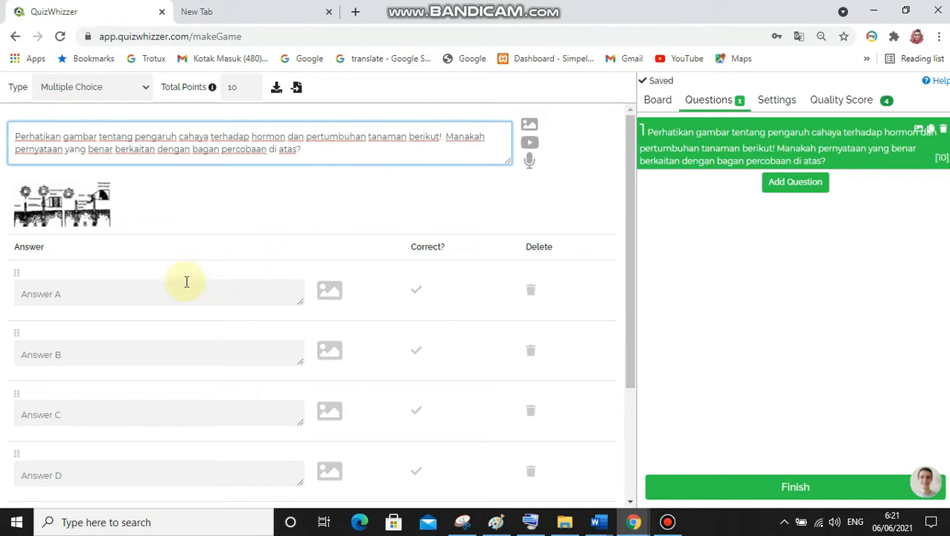
Copy the text of option a, from "Cahaya mempercepat produksi auksin" to "tumbuh lurus.", from the SOAL UAS KLAS XII Word document
{"action": "left_click", "coordinate": [166, 296]}
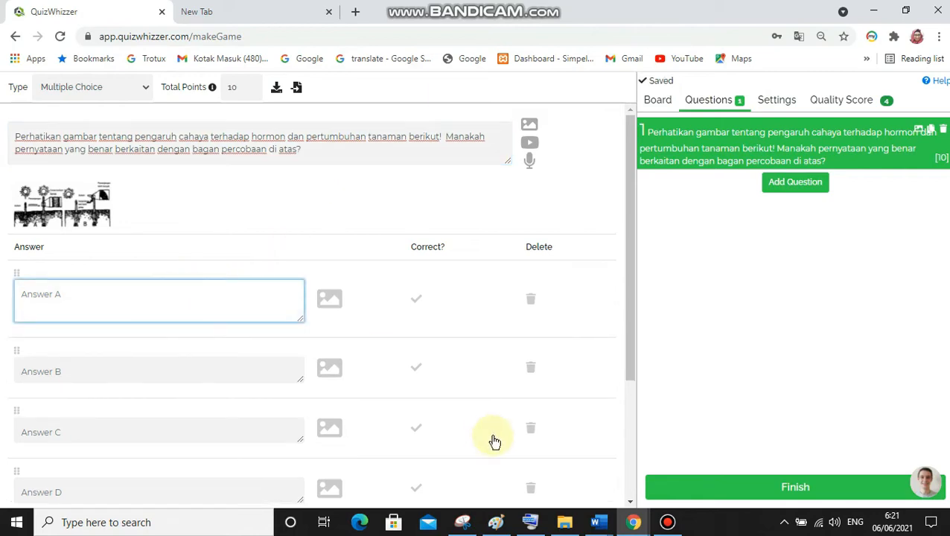
{"action": "left_click", "coordinate": [600, 523]}
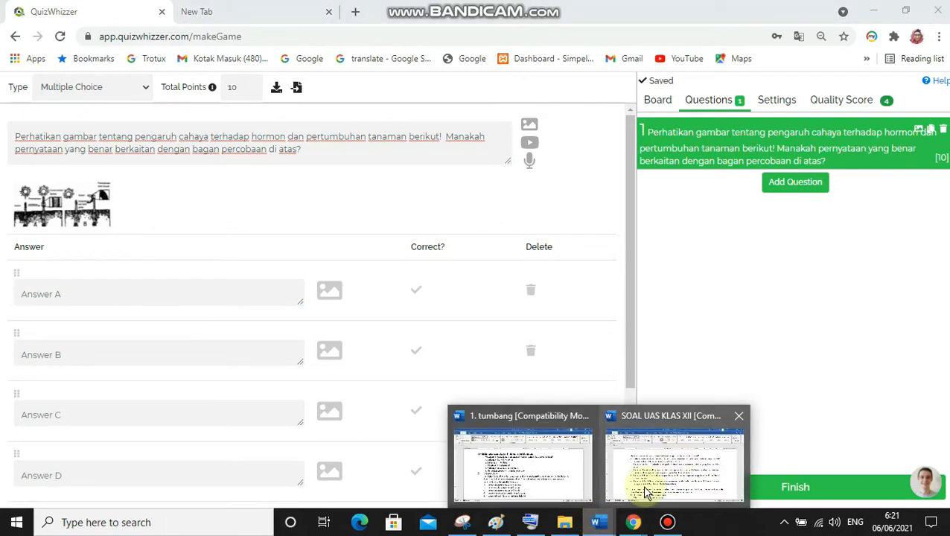
{"action": "left_click", "coordinate": [672, 476]}
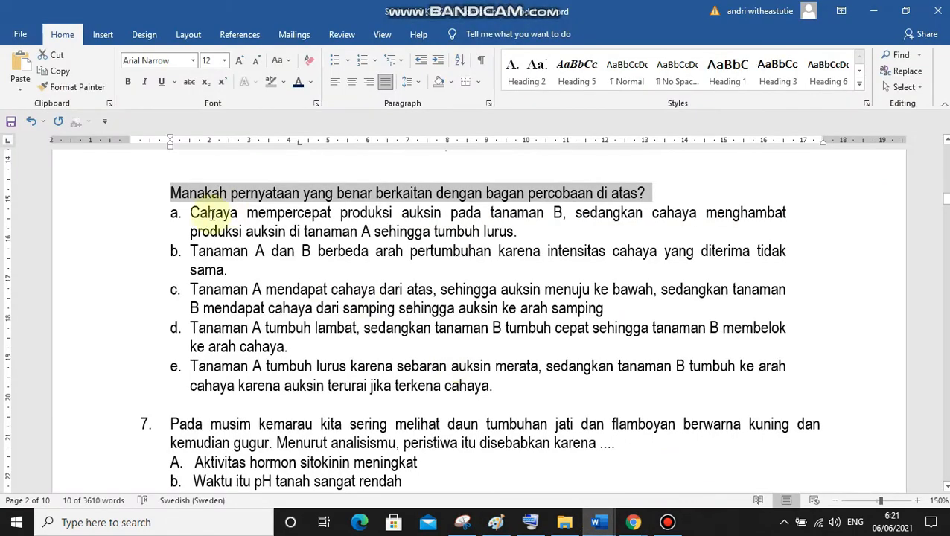
{"action": "left_click", "coordinate": [191, 211]}
{"action": "left_click_drag", "start_coordinate": [191, 211], "coordinate": [523, 244]}
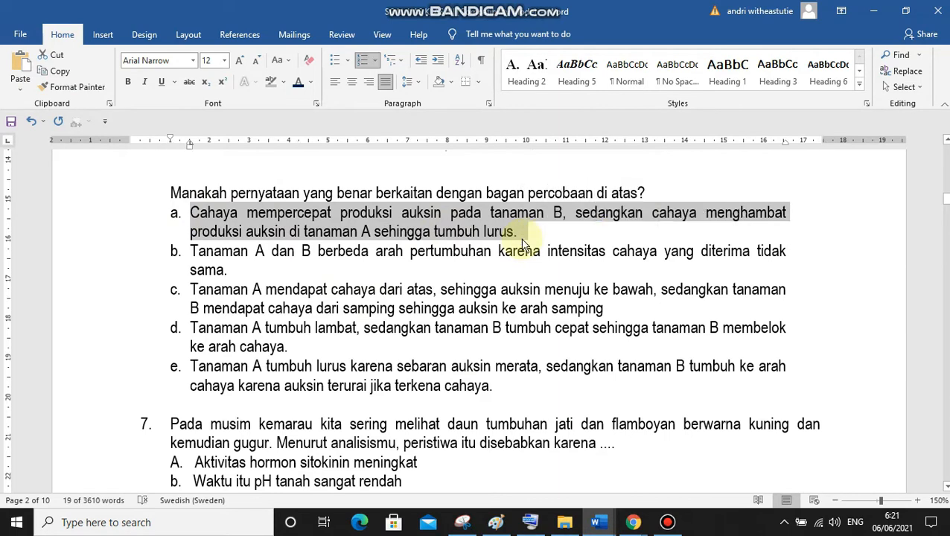
Paste the copied option into Answer A in QuizWhizzer and delete the extra characters before "Cahaya"
{"action": "left_click", "coordinate": [632, 525]}
{"action": "left_click", "coordinate": [500, 439]}
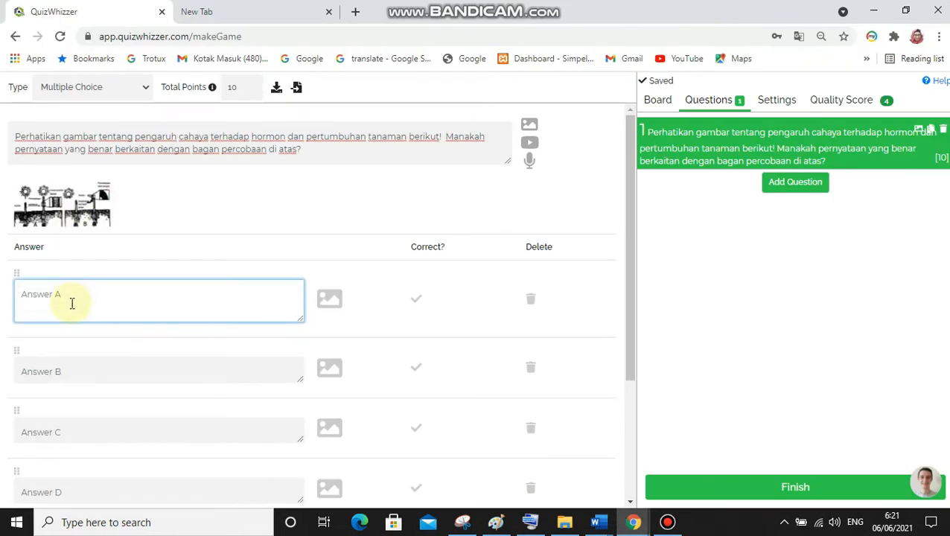
{"action": "type", "text": "a.\tCahaya mempercepat produksi auksin pada tanaman B, sedangkan cahaya menghambat produksi auksin di tanaman A sehingga tumbuh lurus."}
{"action": "left_click", "coordinate": [38, 290]}
{"action": "key", "text": "BackSpace"}
{"action": "key", "text": "BackSpace"}
{"action": "key", "text": "BackSpace"}
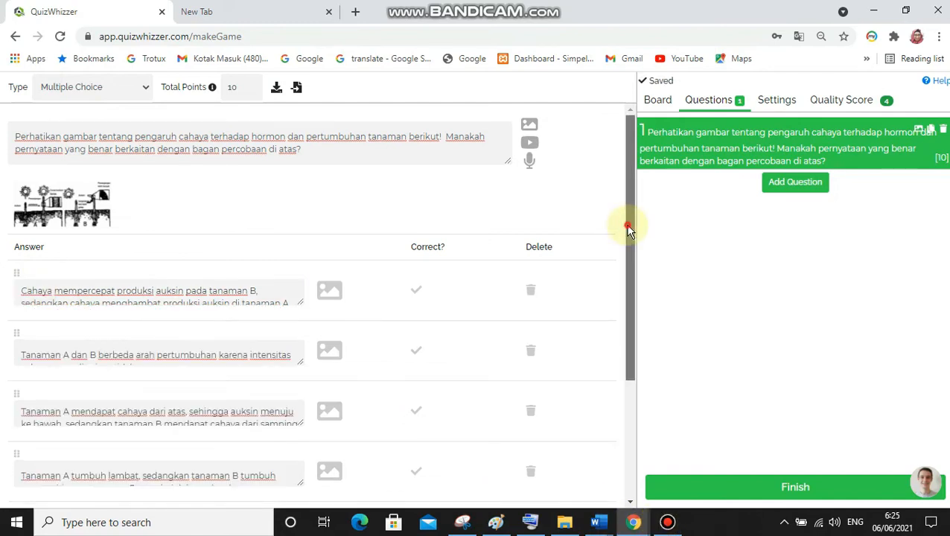
Mark the last answer of question 1, "Tanaman A tumbuh lurus karena sebaran auksin merata...", as the correct one
{"action": "left_click_drag", "start_coordinate": [629, 221], "coordinate": [630, 308]}
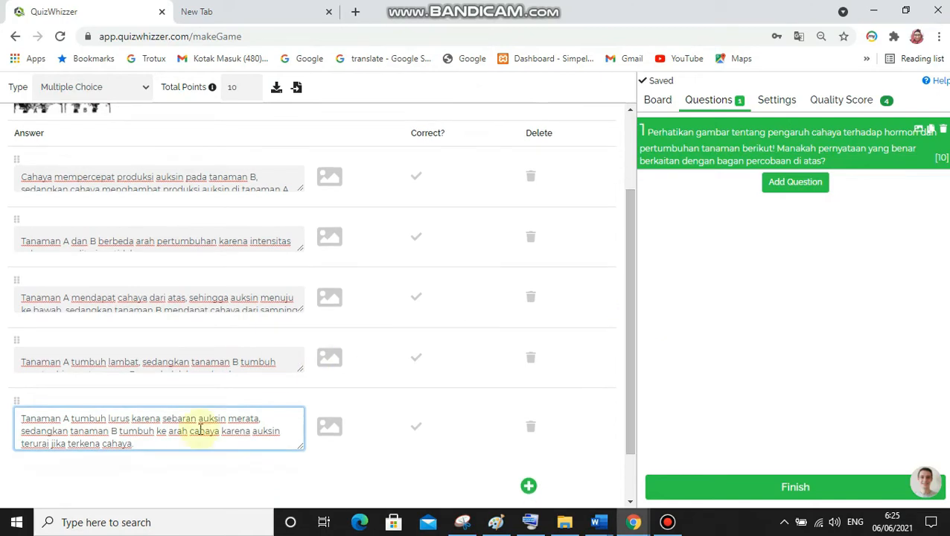
{"action": "left_click", "coordinate": [142, 443]}
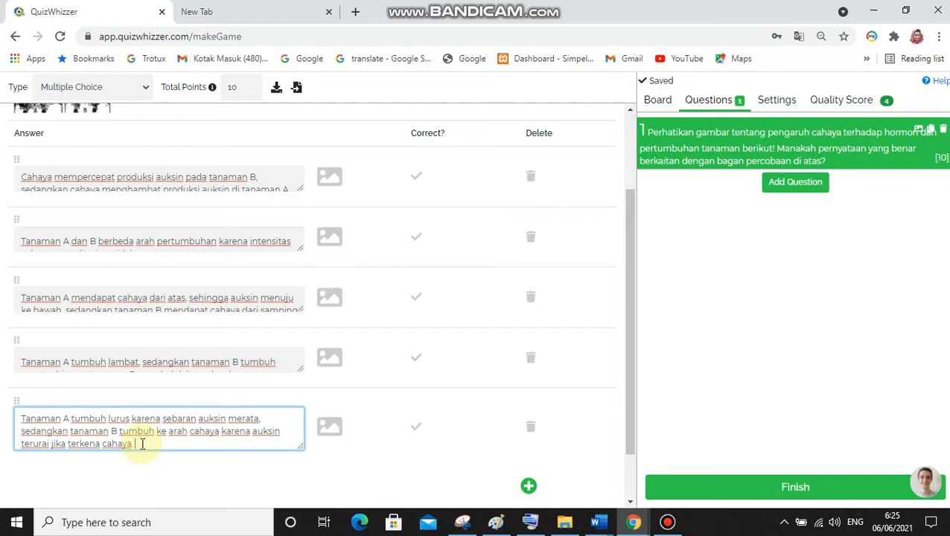
{"action": "left_click", "coordinate": [176, 477]}
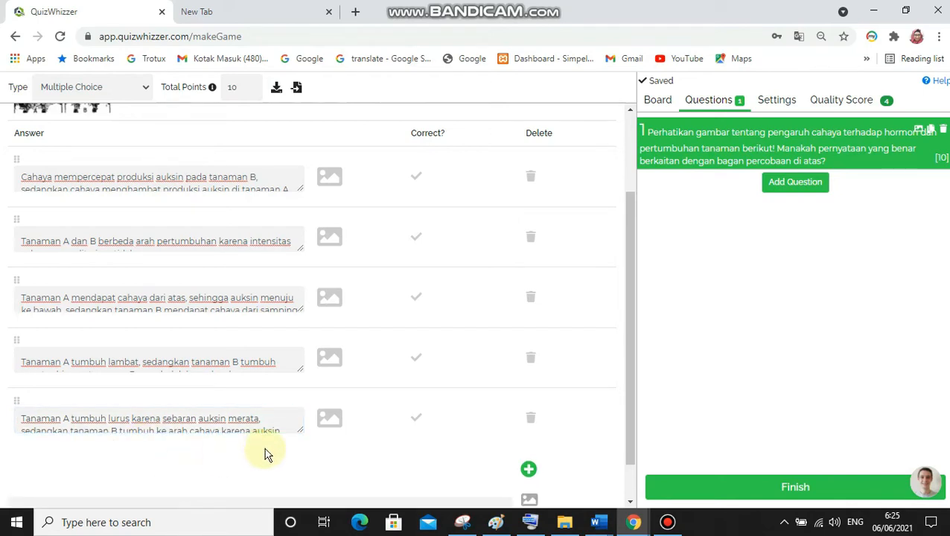
{"action": "left_click", "coordinate": [417, 422]}
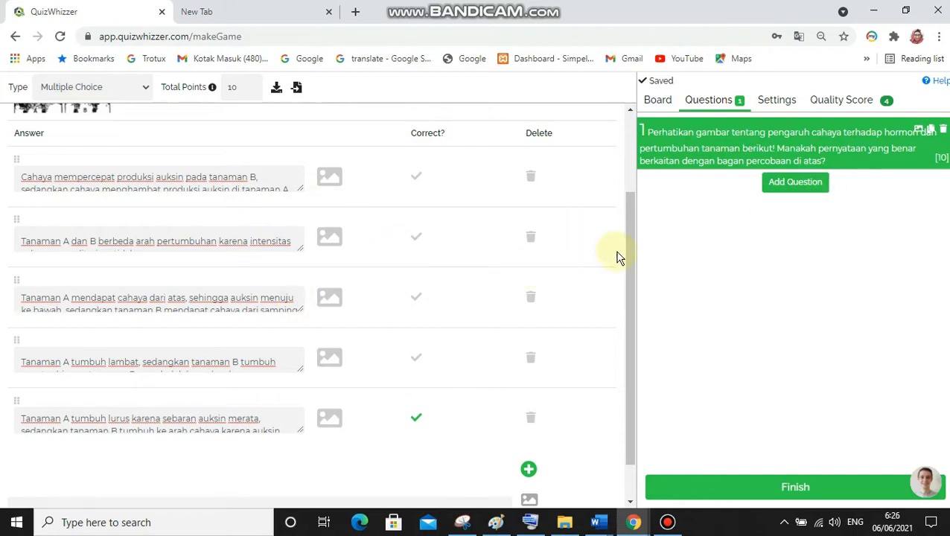
{"action": "left_click_drag", "start_coordinate": [629, 270], "coordinate": [630, 183]}
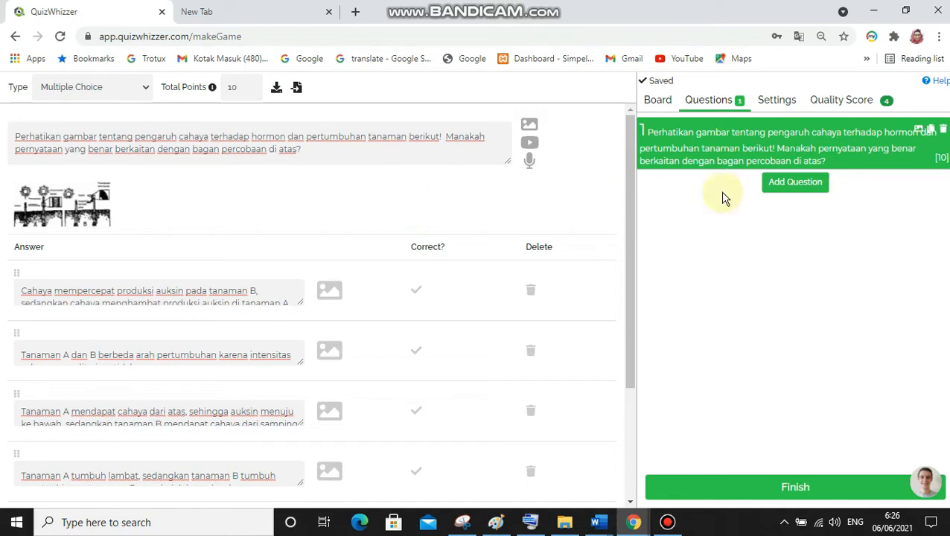
Add a second question and set its type to Multiple Response
{"action": "left_click", "coordinate": [795, 186]}
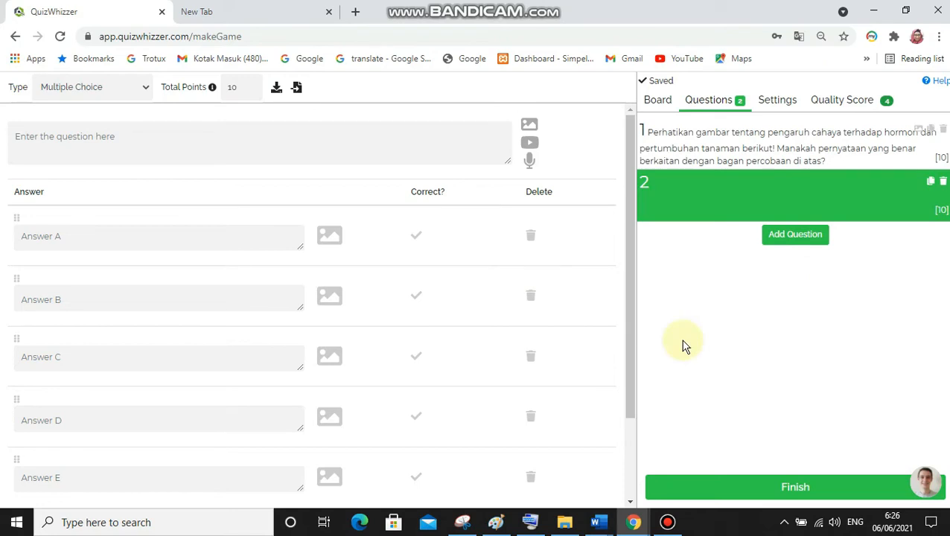
{"action": "left_click", "coordinate": [149, 89]}
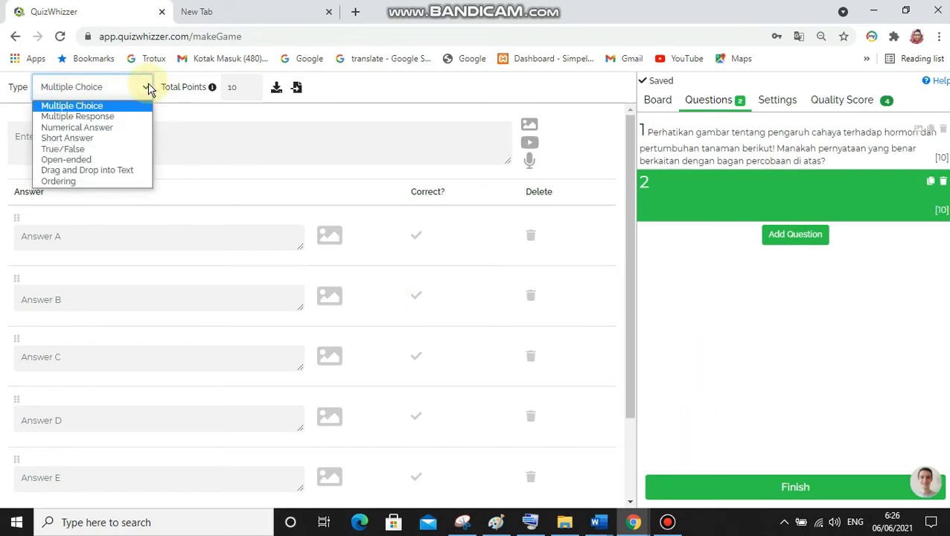
{"action": "left_click", "coordinate": [123, 117]}
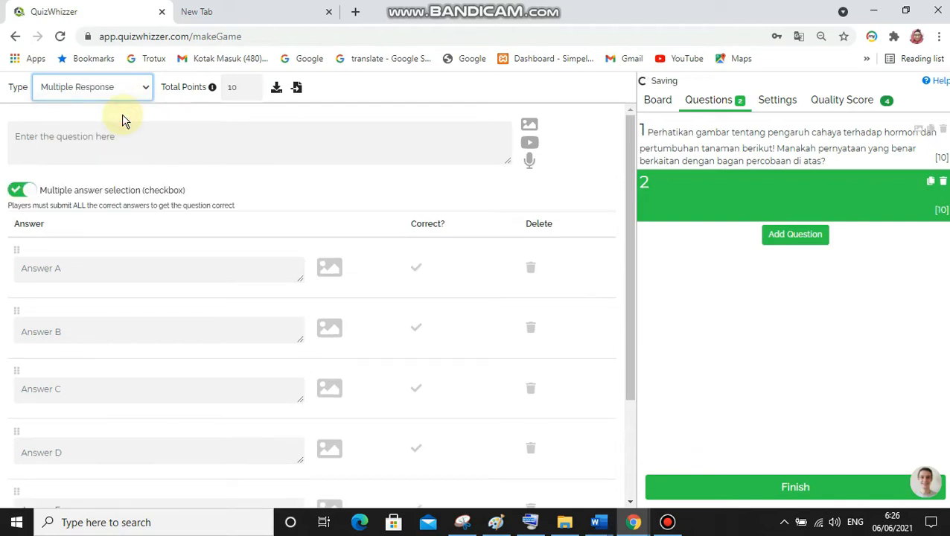
Switch to the Word document and copy question 13, from "Berikut berberapa fungsi hormon tumbuhan:" through "Fungsi Hormon auksin adalah …"
{"action": "left_click", "coordinate": [595, 521]}
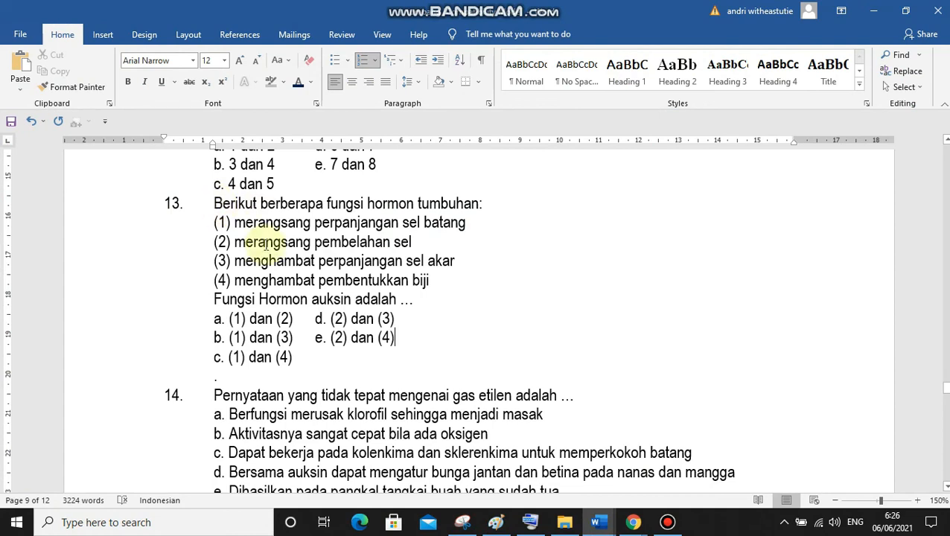
{"action": "left_click_drag", "start_coordinate": [211, 206], "coordinate": [421, 302]}
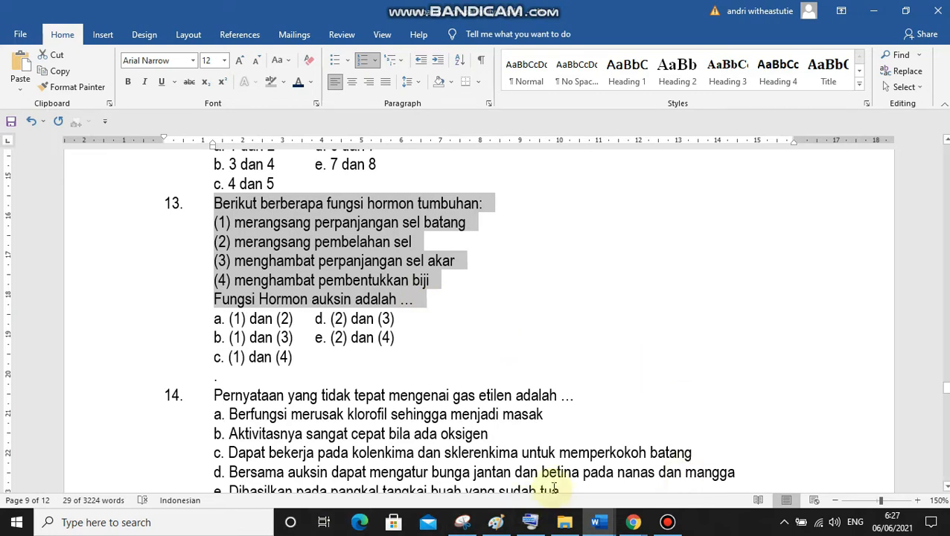
{"action": "mouse_move", "coordinate": [634, 525]}
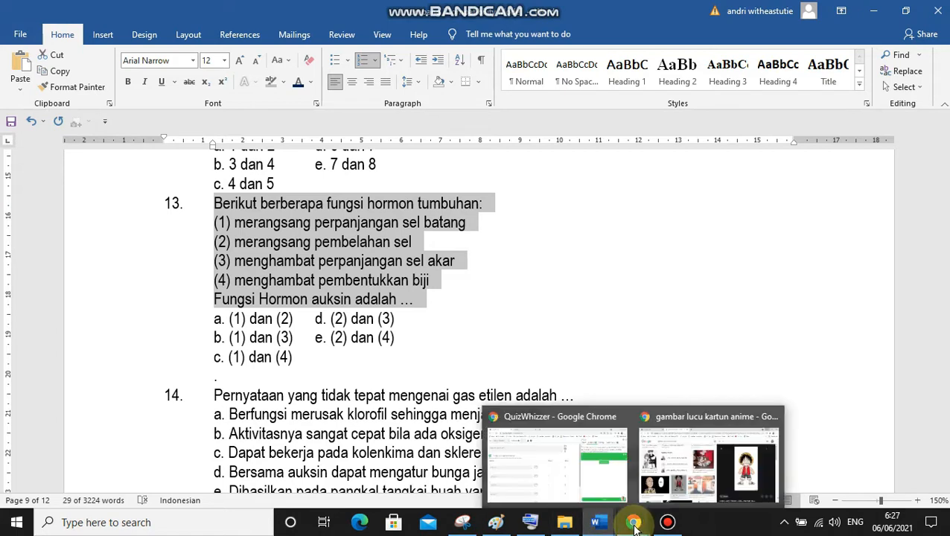
Paste the copied text as question 2 in QuizWhizzer and delete the number "13." before "Berikut"
{"action": "left_click", "coordinate": [557, 491]}
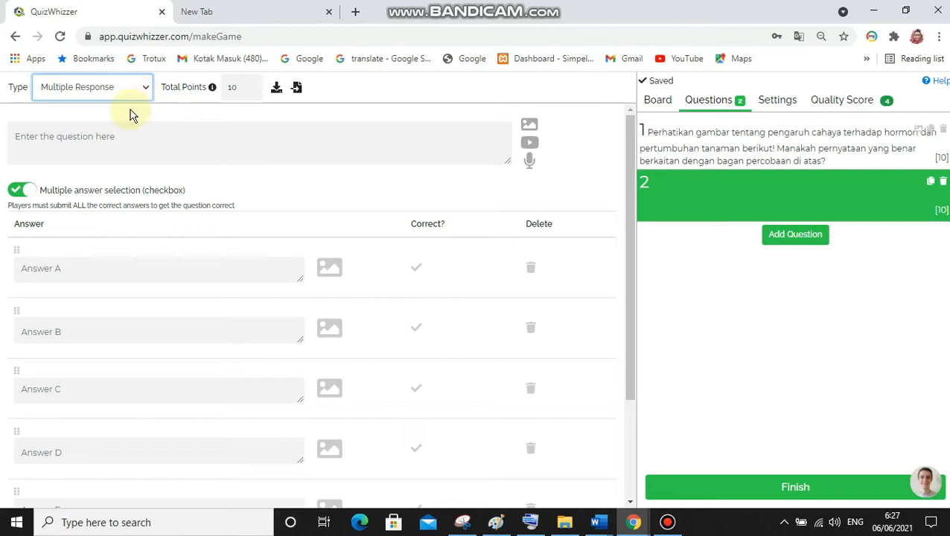
{"action": "left_click", "coordinate": [88, 142]}
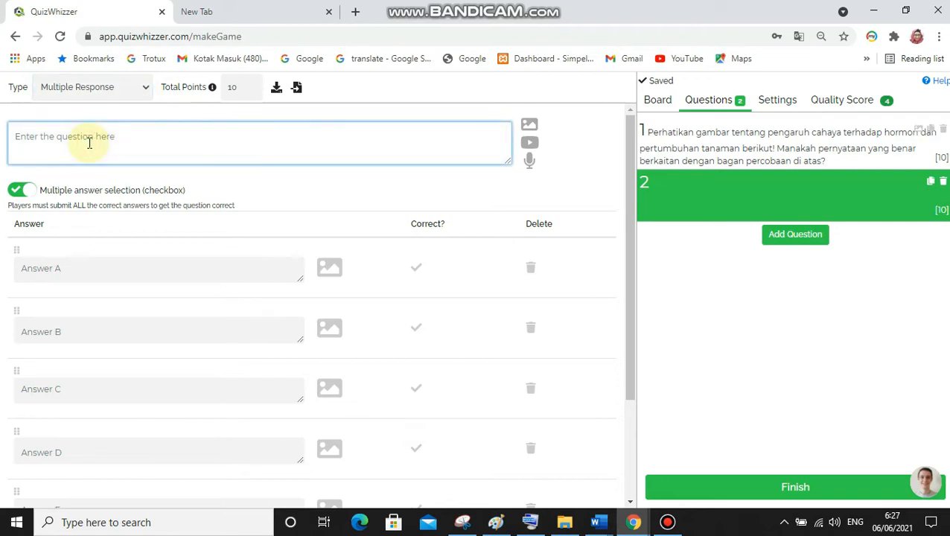
{"action": "type", "text": "13. Berikut beberapa fungsi hormon tumbuhan: (1) merangsang perpanjangan sel batang (2) merangsang pembelahan sel (3) menghambat perpanjangan sel akar (4) menghambat pembentukkan biji Fungsi Hormon auksin adalah ..."}
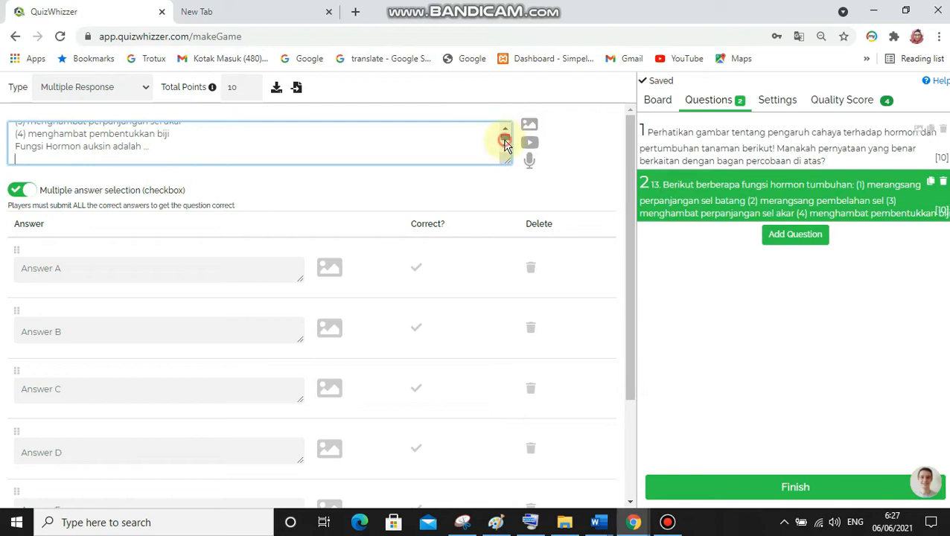
{"action": "scroll", "coordinate": [503, 137], "scroll_direction": "up", "scroll_amount": 3}
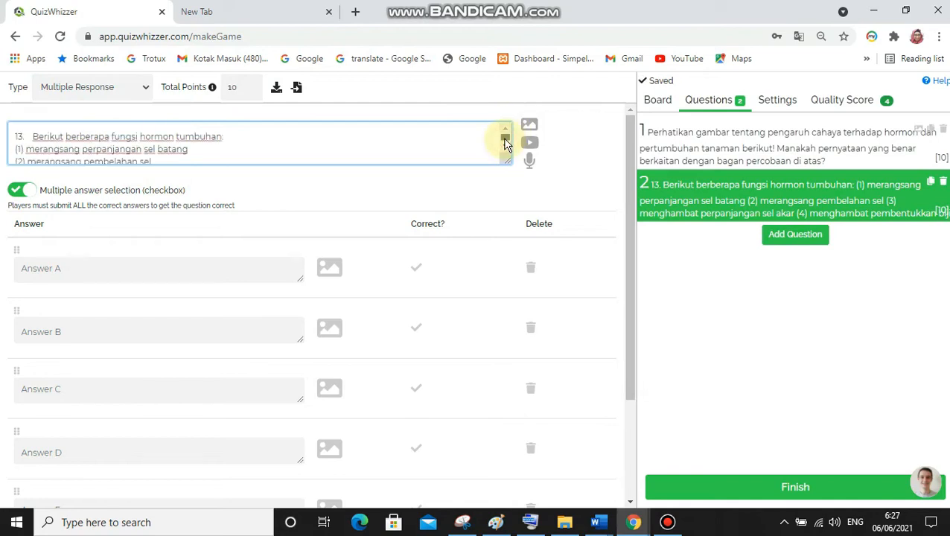
{"action": "left_click", "coordinate": [32, 135]}
{"action": "key", "text": "BackSpace"}
{"action": "key", "text": "BackSpace"}
{"action": "key", "text": "BackSpace"}
{"action": "key", "text": "BackSpace"}
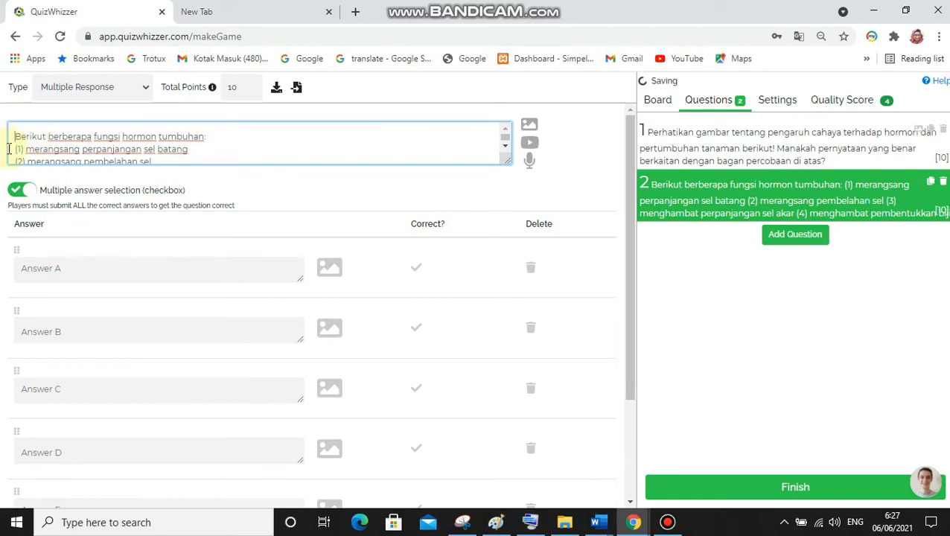
Cut statements (1) to (4) from the question text, keeping the opening line and "Fungsi Hormon auksin adalah …"
{"action": "mouse_move", "coordinate": [10, 149]}
{"action": "left_mouse_down"}
{"action": "mouse_move", "coordinate": [30, 156]}
{"action": "mouse_move", "coordinate": [46, 126]}
{"action": "mouse_move", "coordinate": [69, 148]}
{"action": "mouse_move", "coordinate": [132, 156]}
{"action": "mouse_move", "coordinate": [159, 133]}
{"action": "mouse_move", "coordinate": [165, 159]}
{"action": "mouse_move", "coordinate": [137, 145]}
{"action": "mouse_move", "coordinate": [81, 142]}
{"action": "mouse_move", "coordinate": [60, 148]}
{"action": "mouse_move", "coordinate": [62, 160]}
{"action": "mouse_move", "coordinate": [26, 145]}
{"action": "mouse_move", "coordinate": [21, 155]}
{"action": "mouse_move", "coordinate": [18, 139]}
{"action": "left_mouse_up"}
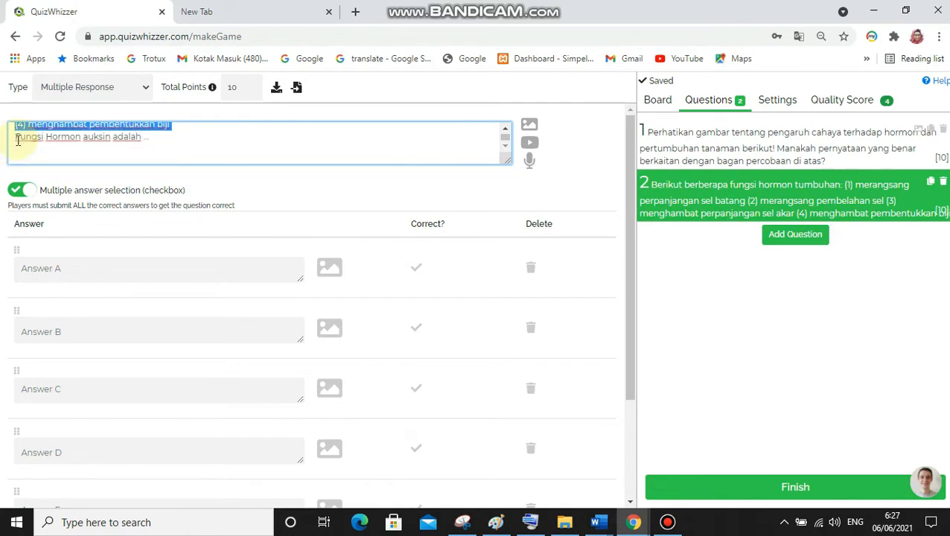
{"action": "left_click_drag", "start_coordinate": [18, 139], "coordinate": [18, 139]}
{"action": "key", "text": "BackSpace"}
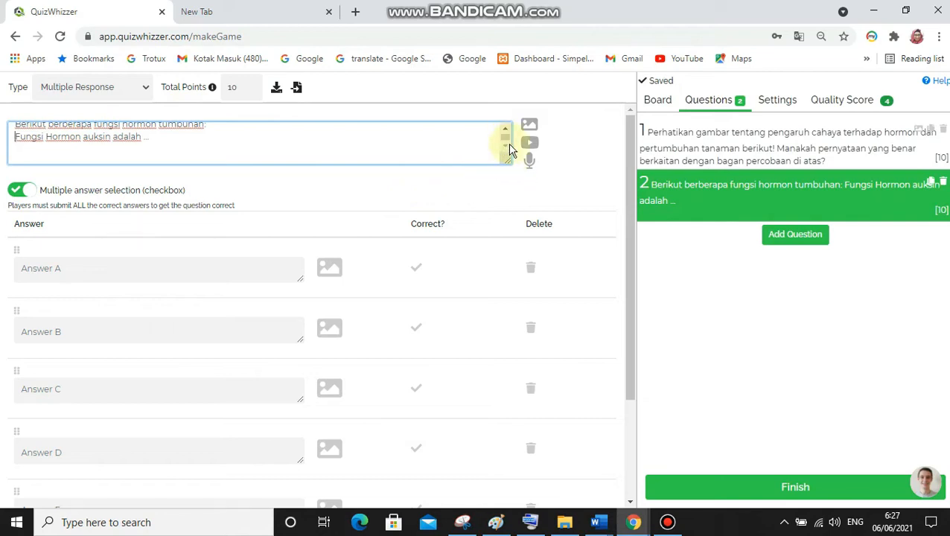
{"action": "scroll", "coordinate": [506, 140], "scroll_direction": "up", "scroll_amount": 1}
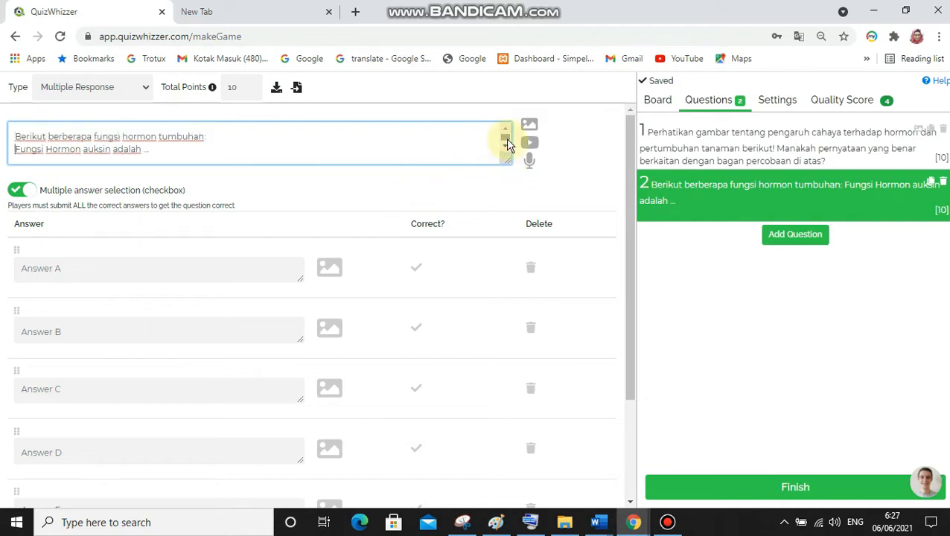
Paste the four statements into Answer A and cut statements (3) and (4) out of it
{"action": "left_click", "coordinate": [59, 273]}
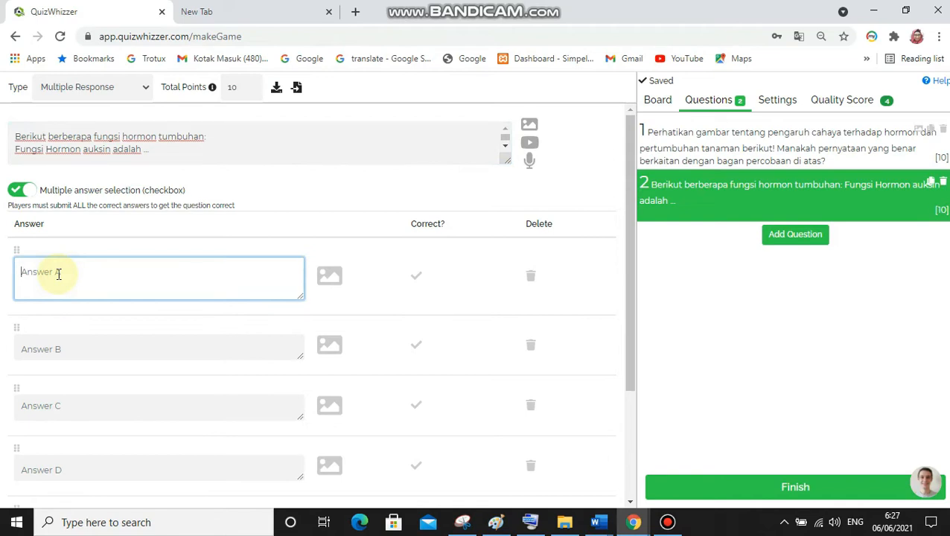
{"action": "key", "text": "ctrl+v"}
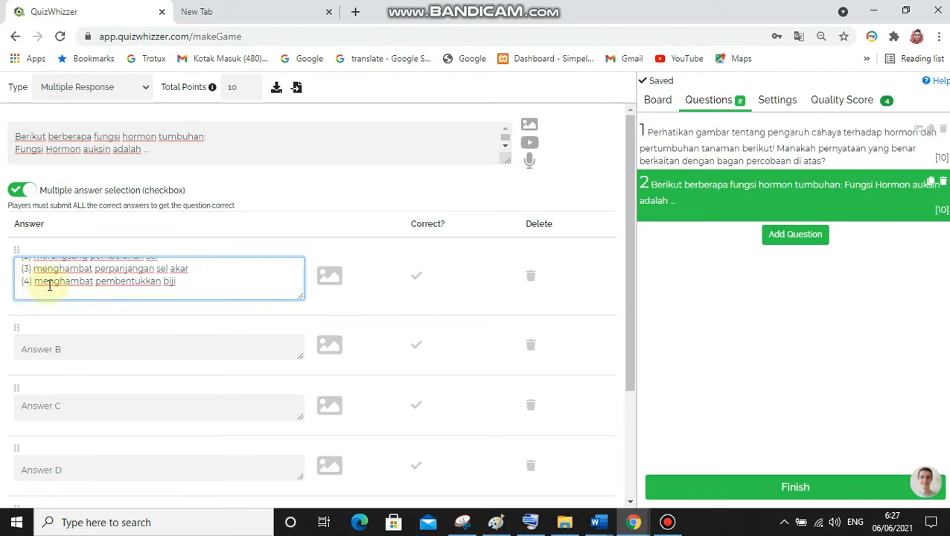
{"action": "left_click_drag", "start_coordinate": [182, 281], "coordinate": [23, 274]}
{"action": "key", "text": "ctrl+c"}
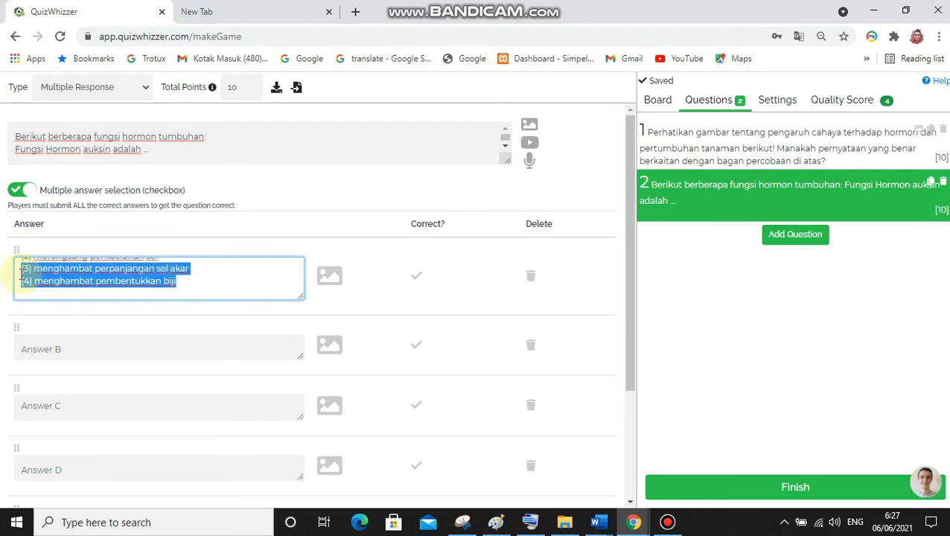
{"action": "key", "text": "BackSpace"}
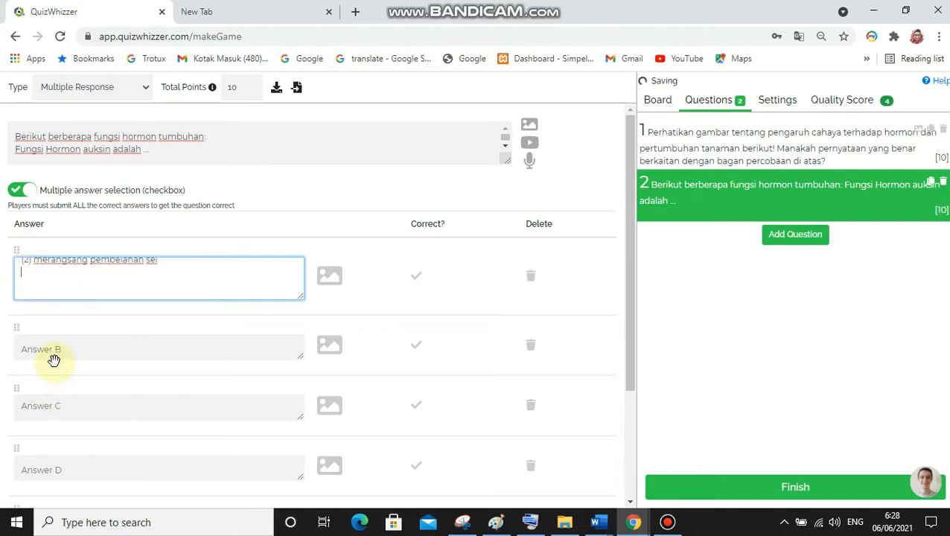
Paste the cut statements into Answer B and move "(4) menghambat pembentukkan biji" to Answer C
{"action": "left_click", "coordinate": [56, 348]}
{"action": "key", "text": "ctrl+v"}
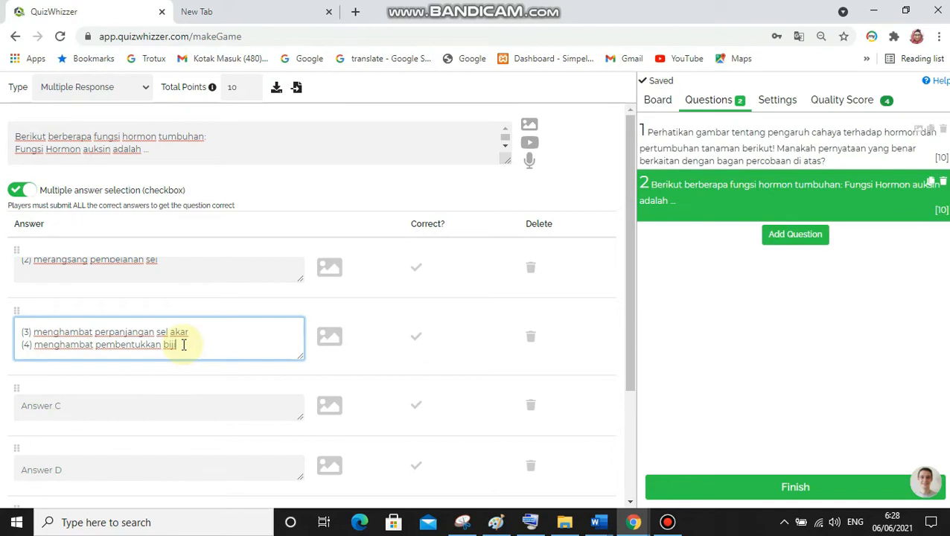
{"action": "left_click_drag", "start_coordinate": [180, 345], "coordinate": [2, 356]}
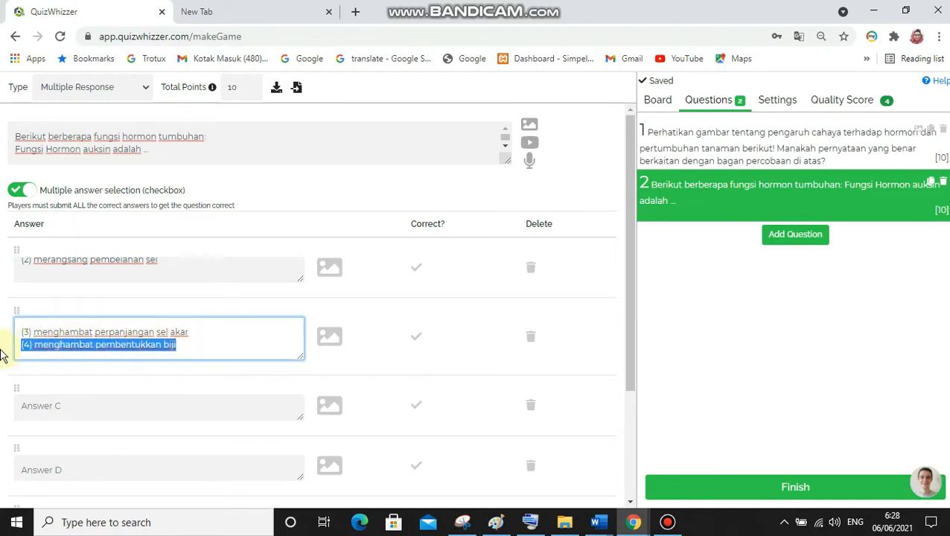
{"action": "key", "text": "ctrl+x"}
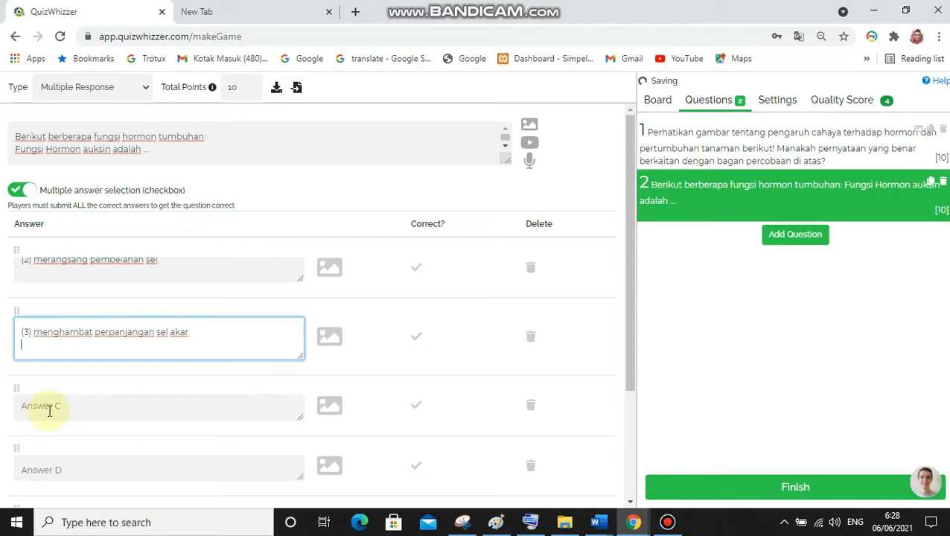
{"action": "left_click", "coordinate": [49, 411]}
{"action": "key", "text": "ctrl+v"}
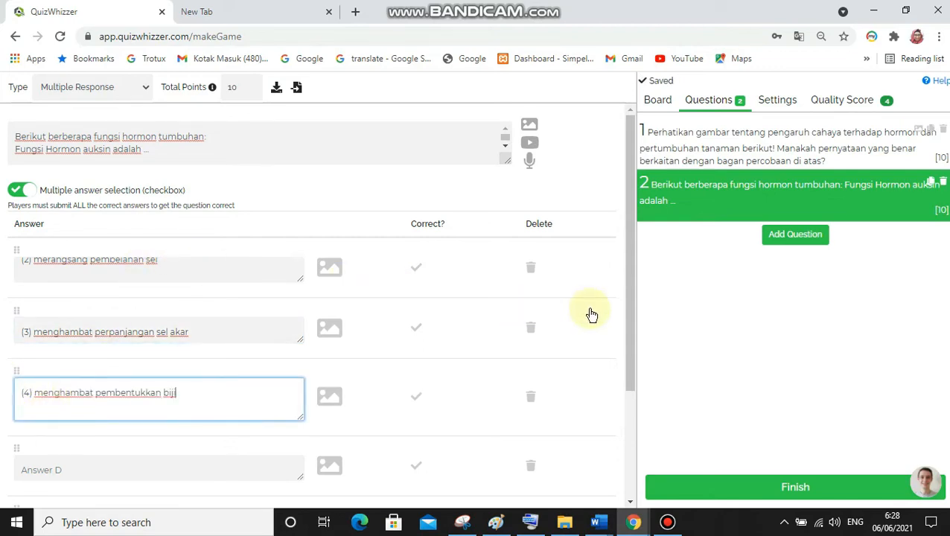
Move "(2) merangsang pembelahan sel" from Answer A to Answer D, leaving only statement (1) in Answer A
{"action": "left_click", "coordinate": [174, 276]}
{"action": "left_click_drag", "start_coordinate": [163, 262], "coordinate": [12, 262]}
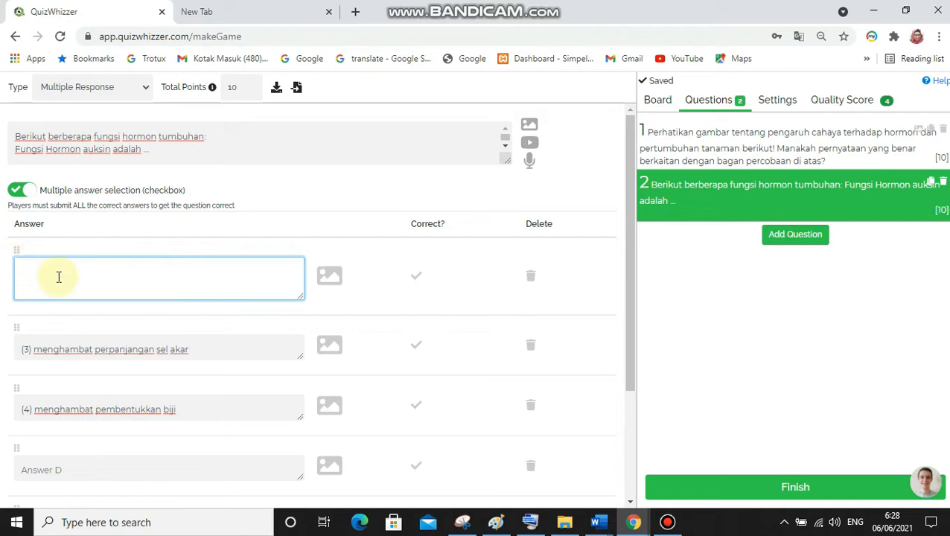
{"action": "key", "text": "ctrl+v"}
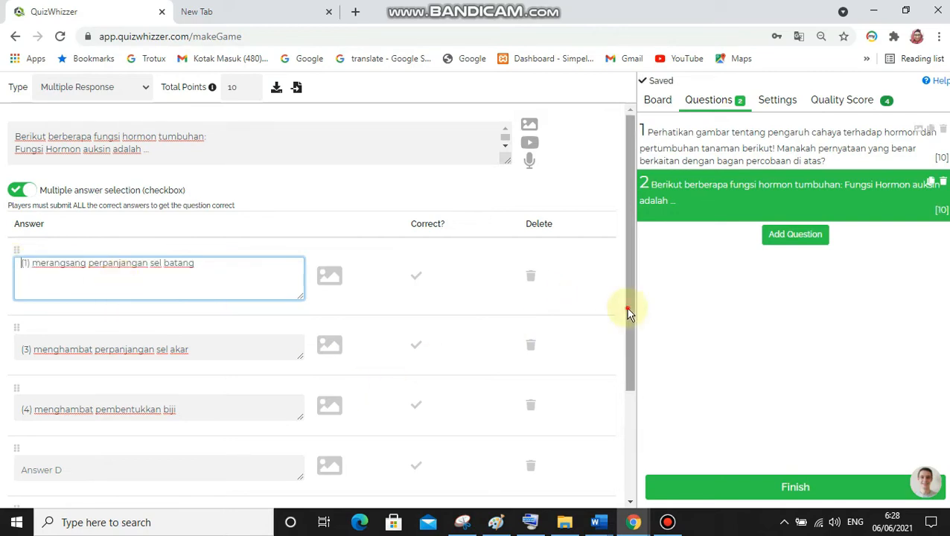
{"action": "left_click_drag", "start_coordinate": [627, 313], "coordinate": [630, 340]}
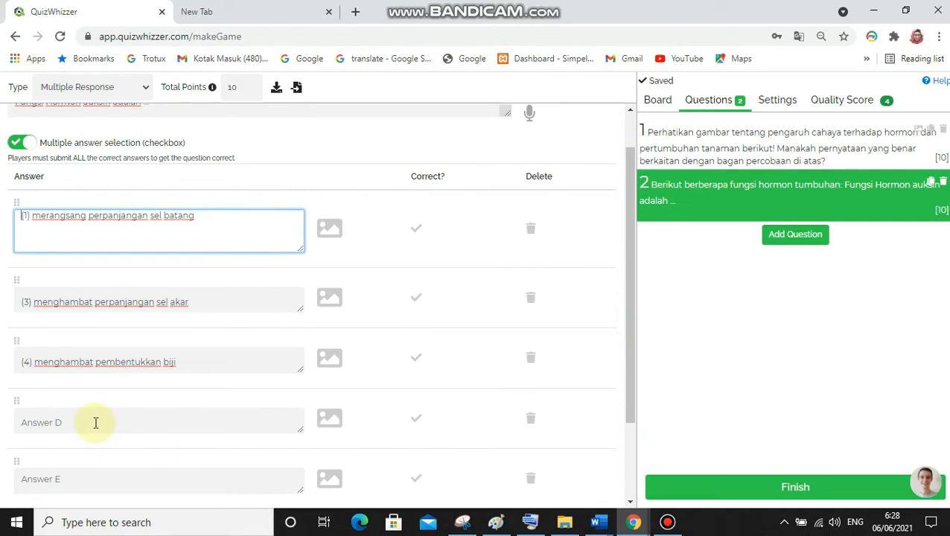
{"action": "left_click", "coordinate": [95, 422]}
{"action": "key", "text": "ctrl+v"}
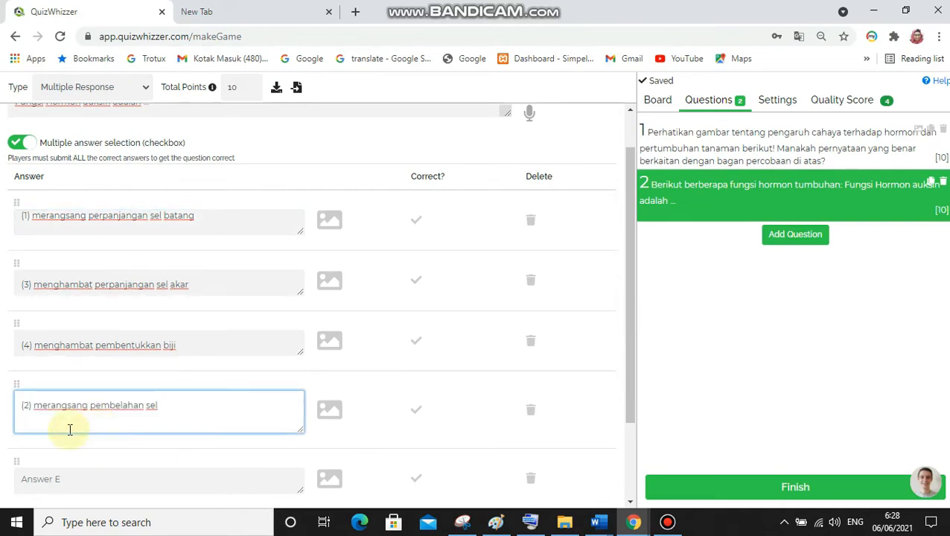
Delete the numbering "(2)" from Answer D and "(4)" from Answer C
{"action": "left_click", "coordinate": [33, 408]}
{"action": "key", "text": "BackSpace"}
{"action": "key", "text": "BackSpace"}
{"action": "key", "text": "BackSpace"}
{"action": "key", "text": "BackSpace"}
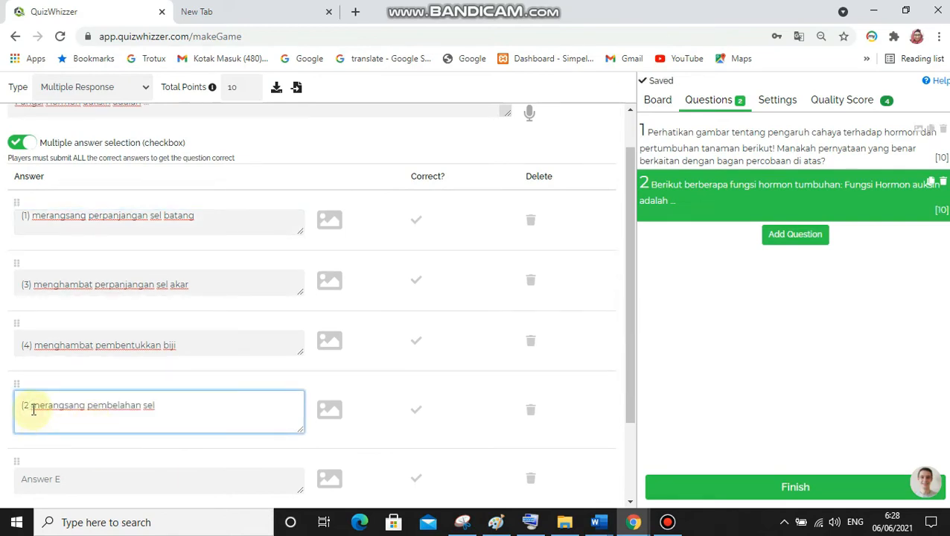
{"action": "left_click", "coordinate": [36, 343]}
{"action": "key", "text": "BackSpace"}
{"action": "key", "text": "BackSpace"}
{"action": "key", "text": "BackSpace"}
{"action": "key", "text": "BackSpace"}
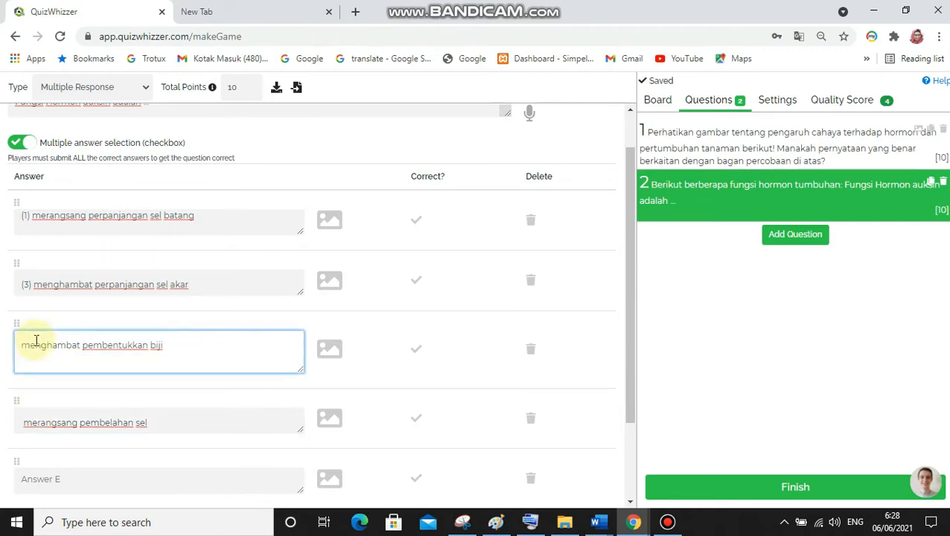
Delete the numbering "(3)" from Answer B and "(1)" from Answer A
{"action": "left_click", "coordinate": [33, 286]}
{"action": "key", "text": "BackSpace"}
{"action": "key", "text": "BackSpace"}
{"action": "key", "text": "BackSpace"}
{"action": "key", "text": "BackSpace"}
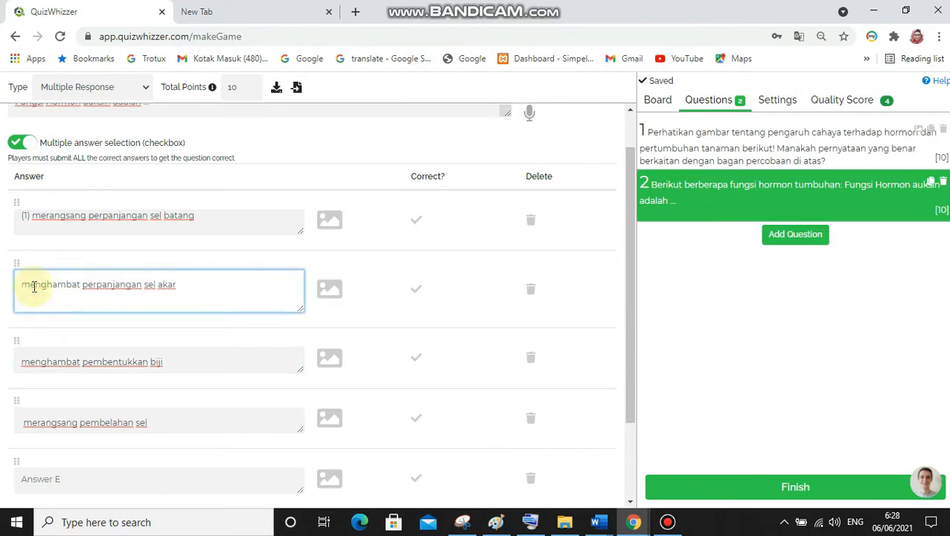
{"action": "left_click", "coordinate": [34, 215]}
{"action": "key", "text": "BackSpace"}
{"action": "key", "text": "BackSpace"}
{"action": "key", "text": "BackSpace"}
{"action": "key", "text": "BackSpace"}
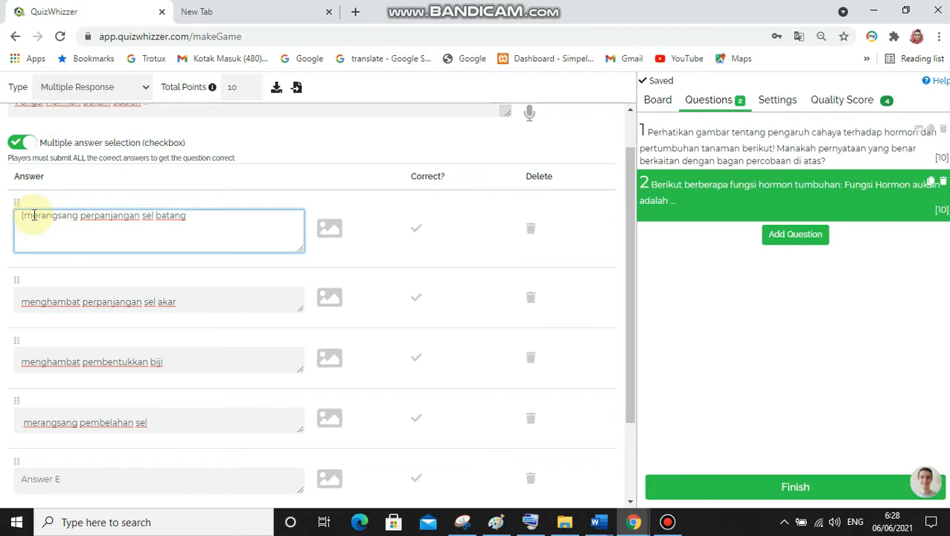
Mark "merangsang perpanjangan sel batang" and "merangsang pembelahan sel" as the correct answers
{"action": "left_click_drag", "start_coordinate": [627, 286], "coordinate": [629, 252]}
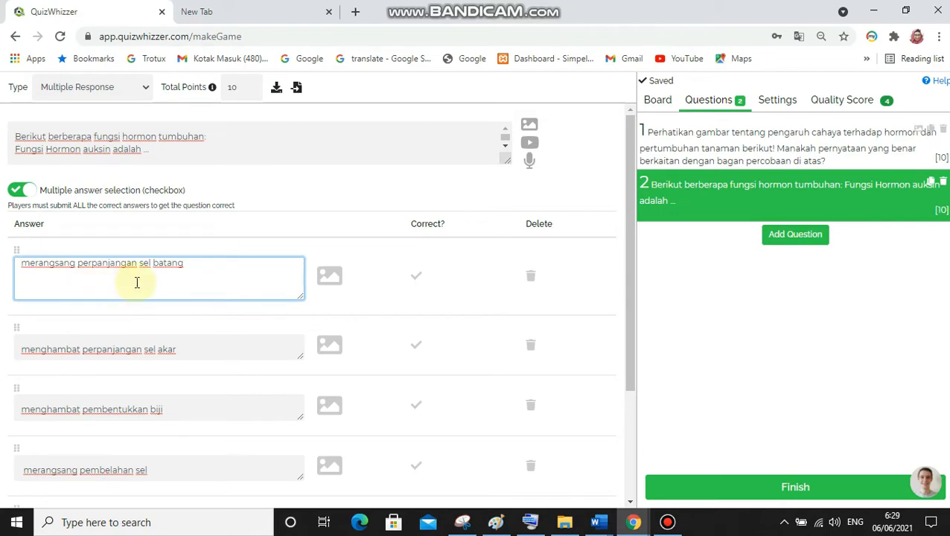
{"action": "left_click", "coordinate": [418, 277]}
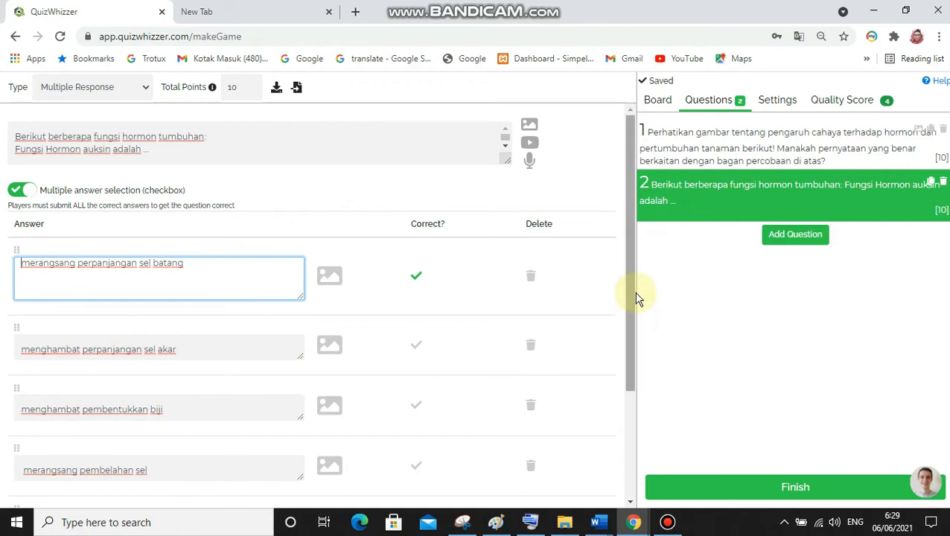
{"action": "left_click_drag", "start_coordinate": [632, 301], "coordinate": [632, 343]}
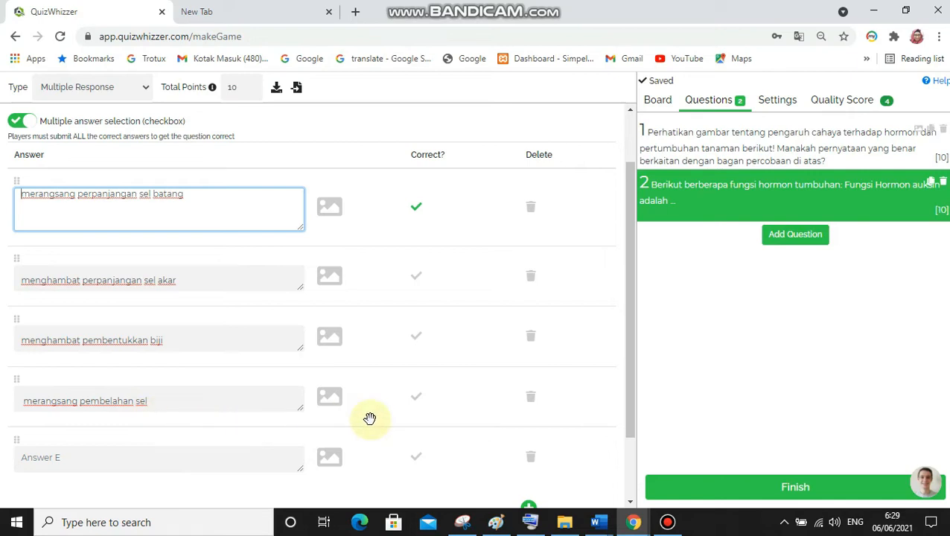
{"action": "left_click", "coordinate": [425, 402]}
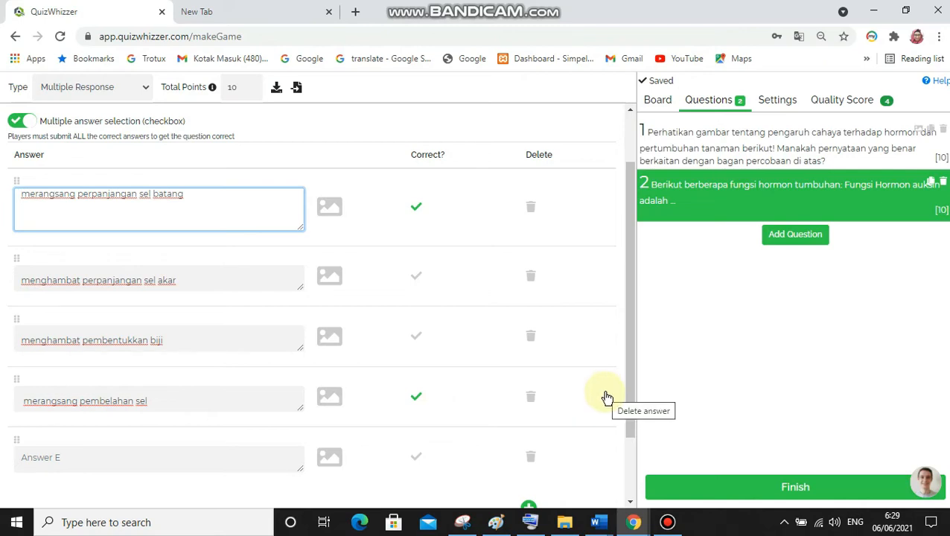
Add a sixth answer option below Answer E and delete it again
{"action": "left_click_drag", "start_coordinate": [628, 396], "coordinate": [629, 444]}
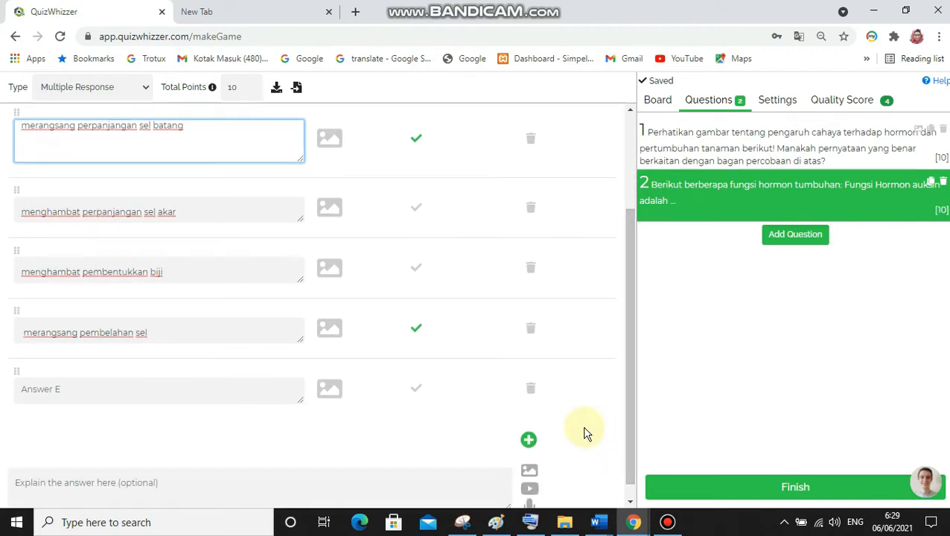
{"action": "triple_click", "coordinate": [528, 444]}
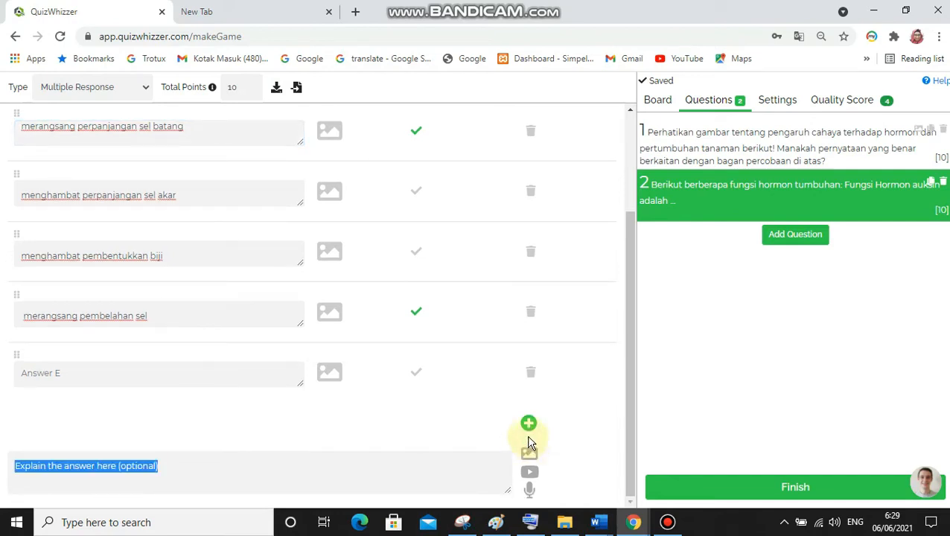
{"action": "left_click", "coordinate": [529, 421]}
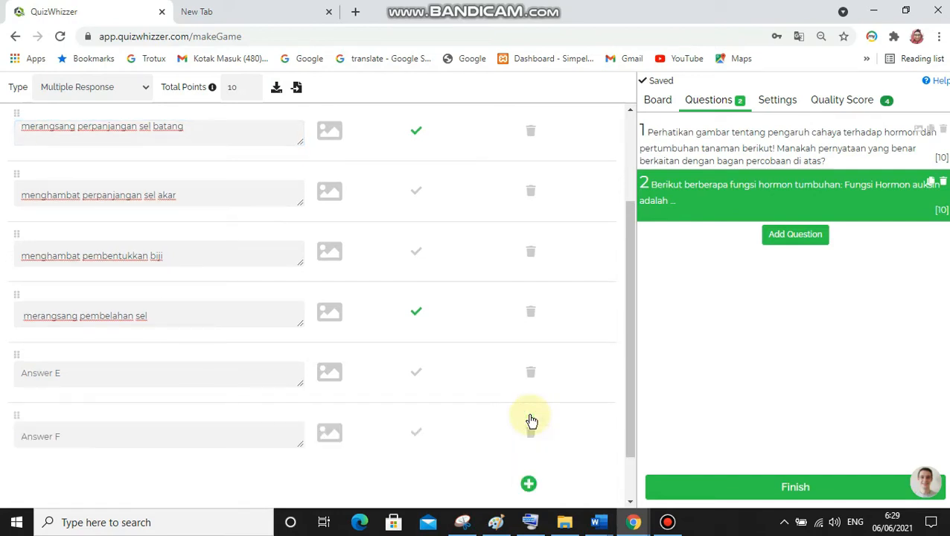
{"action": "left_click", "coordinate": [530, 431]}
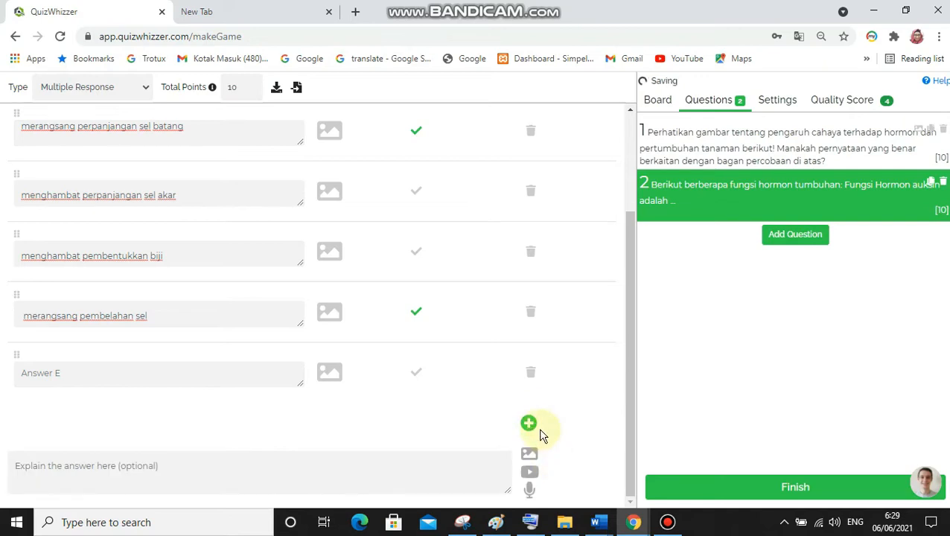
Delete the empty Answer E, add a new fifth answer option once more and delete it too
{"action": "left_click", "coordinate": [532, 380]}
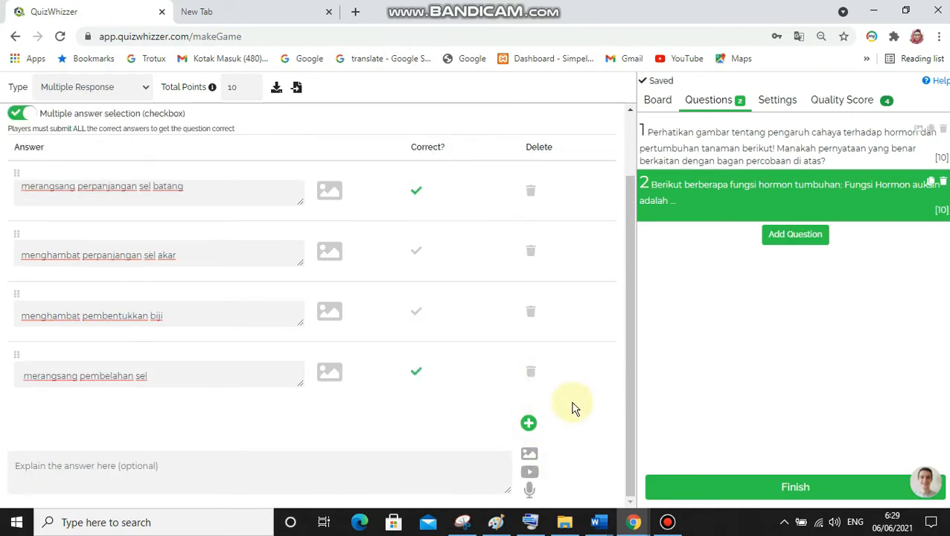
{"action": "left_click", "coordinate": [529, 424]}
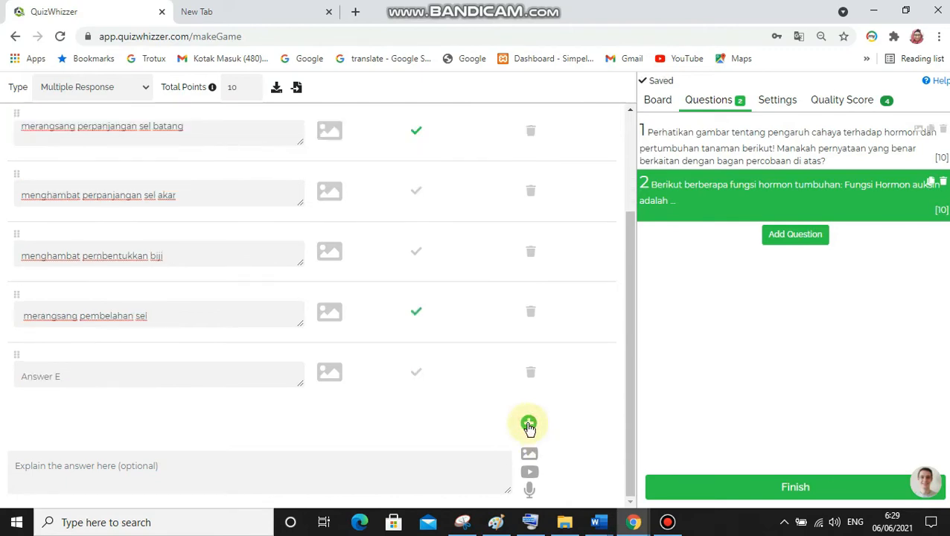
{"action": "left_click", "coordinate": [532, 376]}
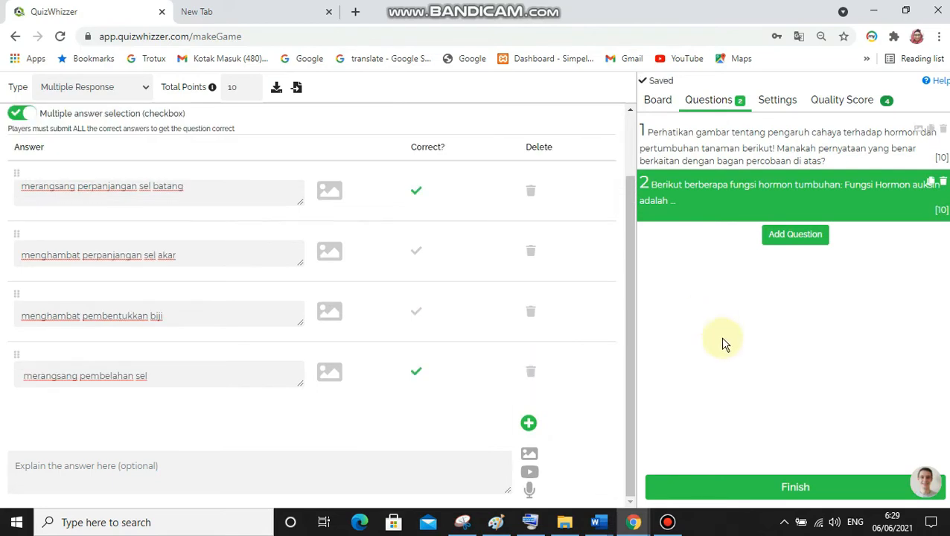
Add a third question and set its type to Short Answer
{"action": "left_click", "coordinate": [796, 237]}
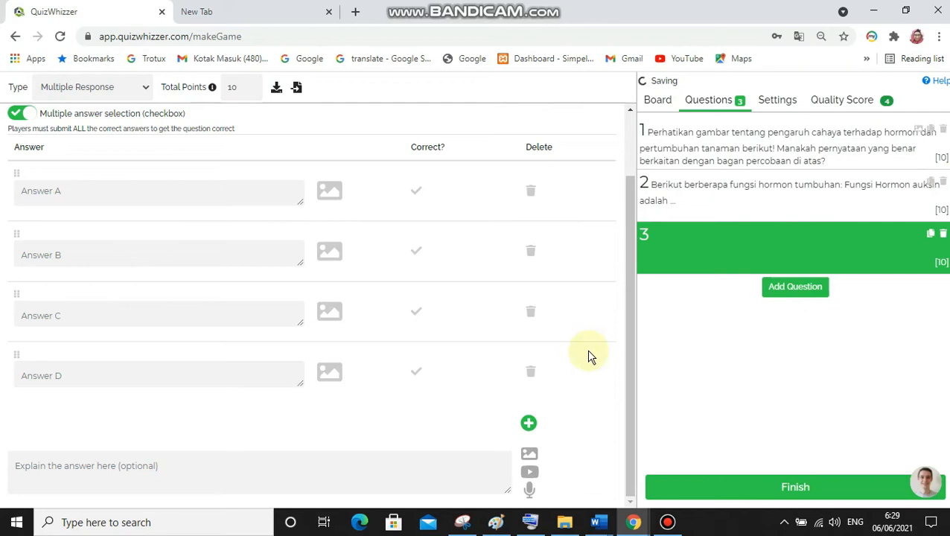
{"action": "left_click_drag", "start_coordinate": [629, 270], "coordinate": [630, 201]}
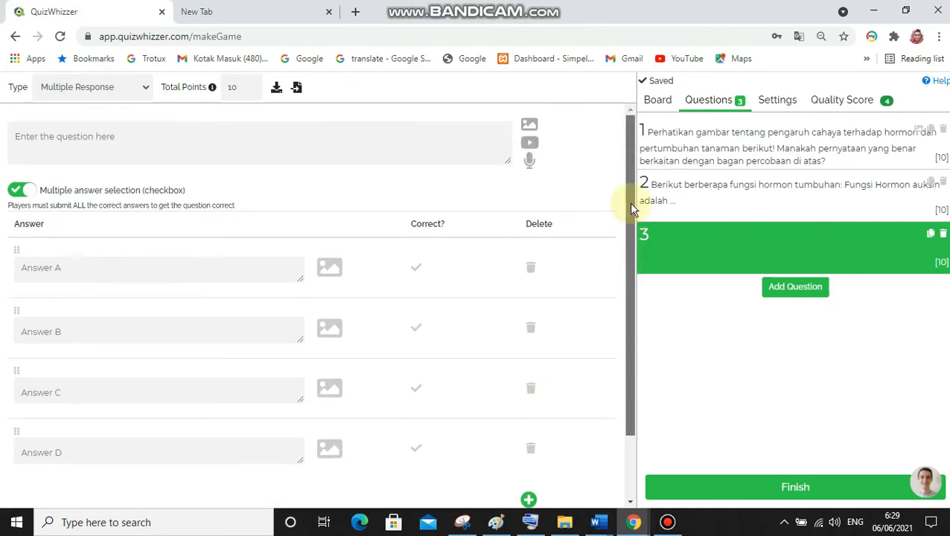
{"action": "left_click", "coordinate": [145, 89]}
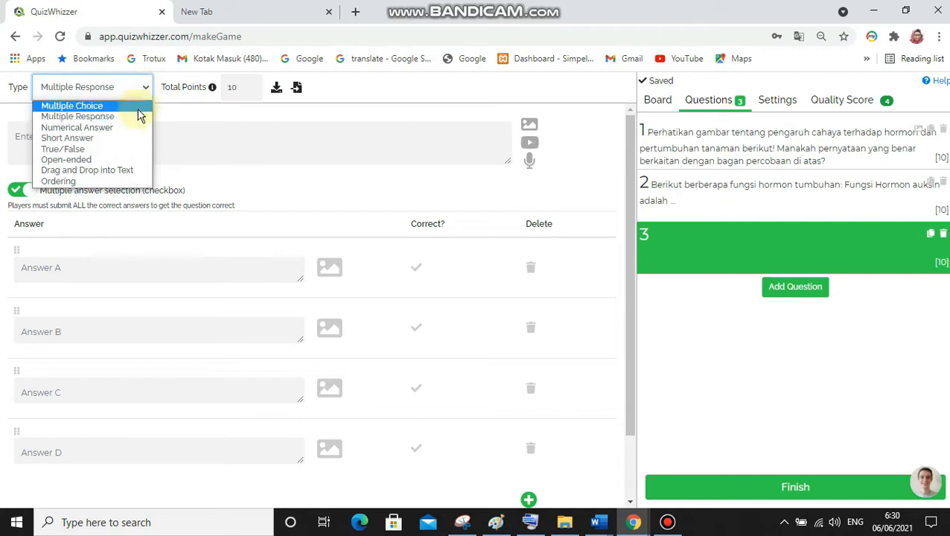
{"action": "left_click", "coordinate": [140, 141]}
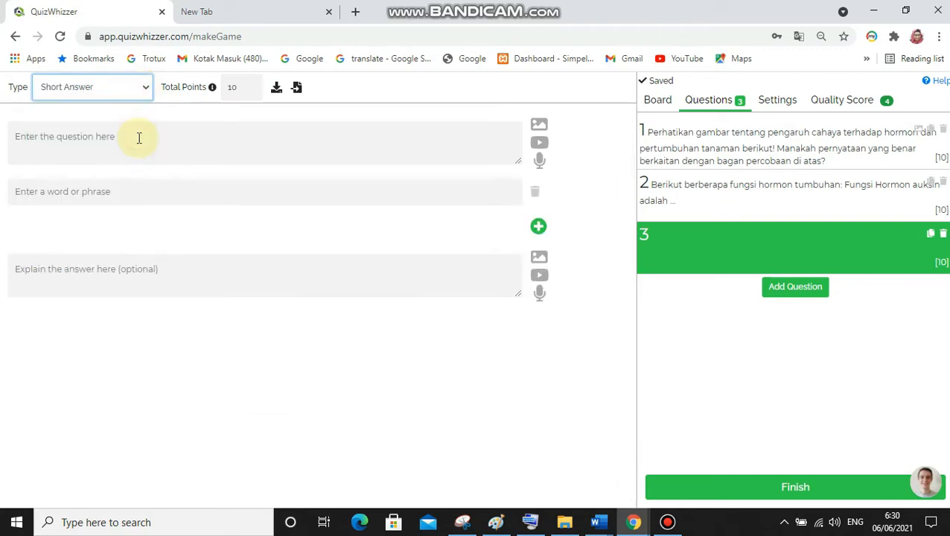
{"action": "left_click", "coordinate": [137, 137]}
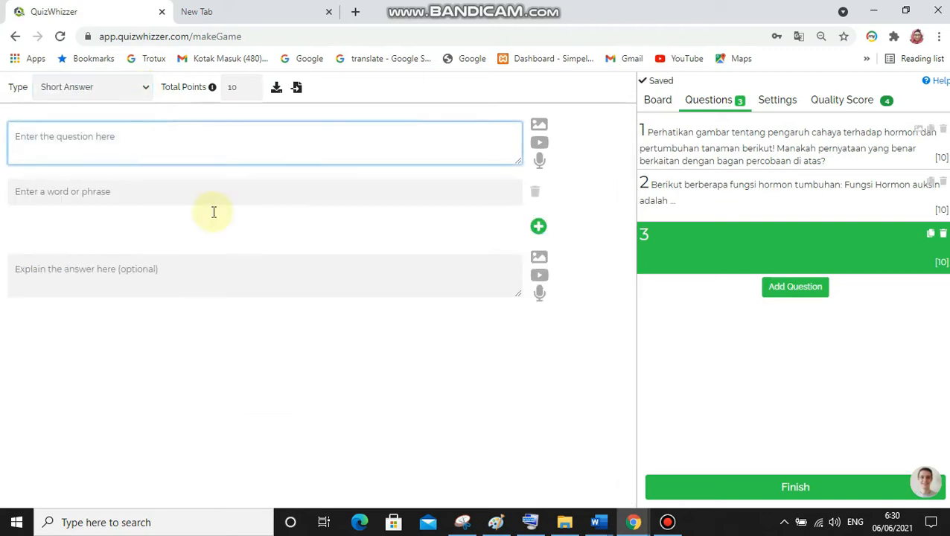
Switch to Word and reword question 9 to "Sebelum tumbuh tunas dan daun, sumber makanan utama embrio yang akan berkecambah adalah …"
{"action": "left_click", "coordinate": [598, 521]}
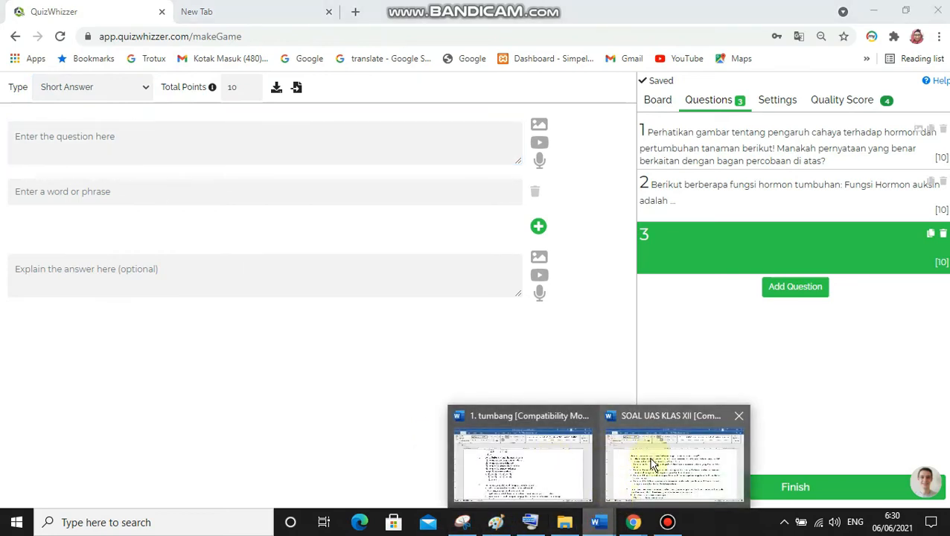
{"action": "left_click", "coordinate": [617, 484]}
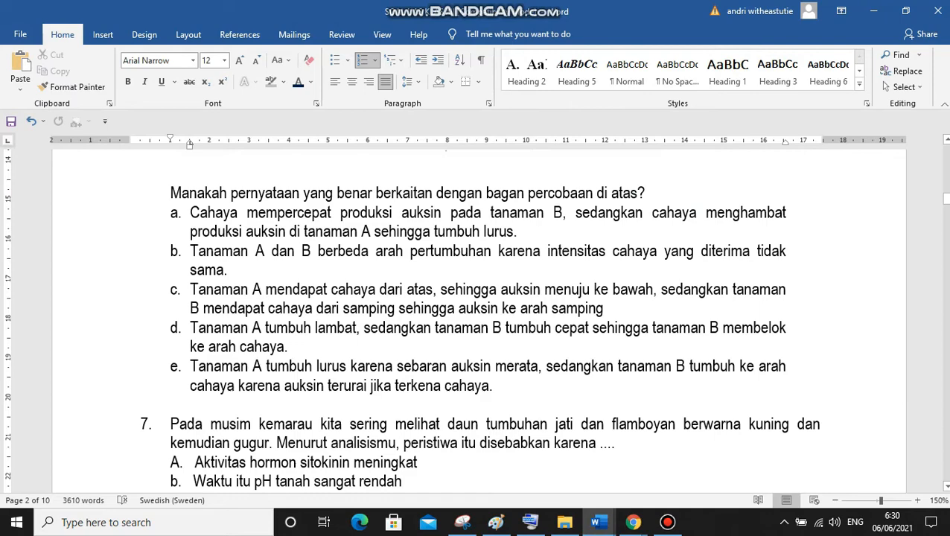
{"action": "left_click_drag", "start_coordinate": [947, 199], "coordinate": [947, 153]}
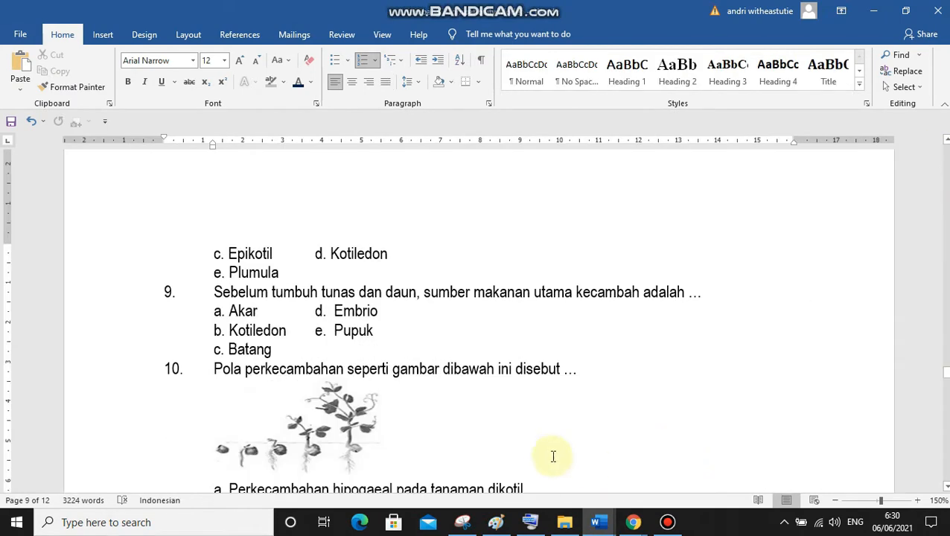
{"action": "left_click", "coordinate": [213, 292]}
{"action": "left_click_drag", "start_coordinate": [213, 292], "coordinate": [701, 292]}
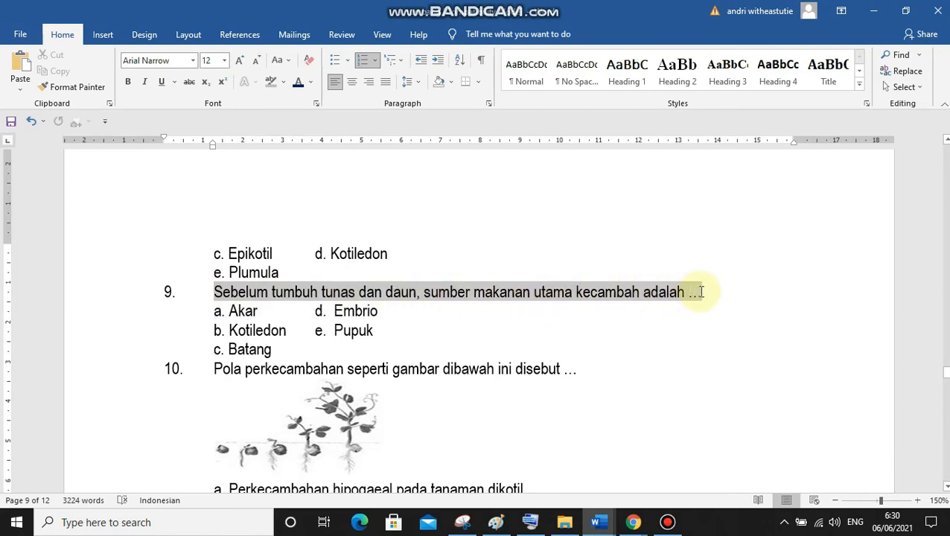
{"action": "left_click_drag", "start_coordinate": [701, 292], "coordinate": [701, 293]}
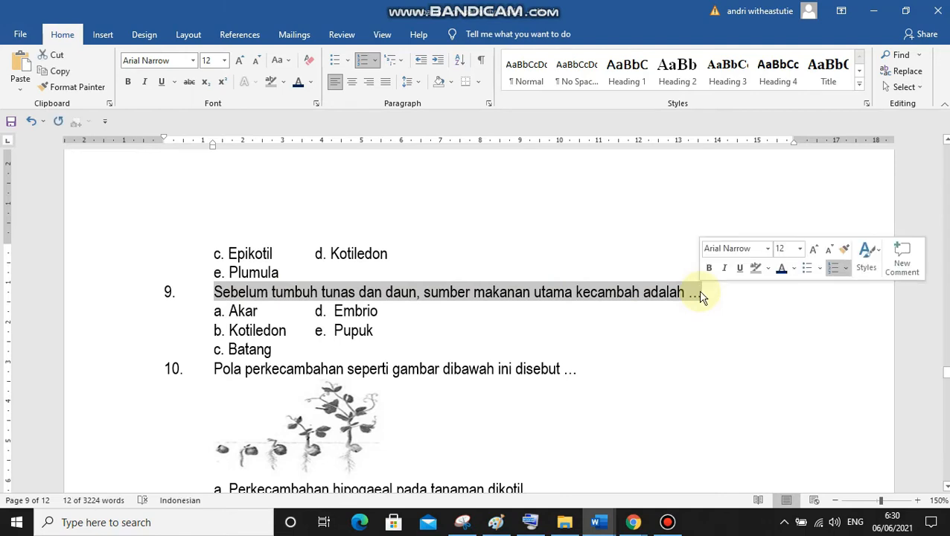
{"action": "type", "text": "Sebelum tumbuh tunas dan daun, sumber makanan utama embrio yang akan berkecambah adalah …"}
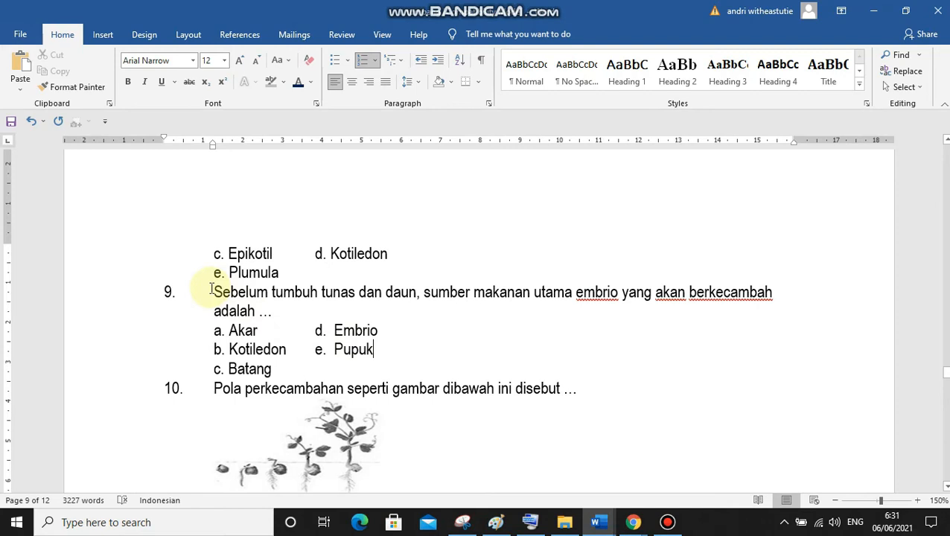
Copy the reworded question 9 from Word and paste it as the text of the third question in QuizWhizzer
{"action": "left_click_drag", "start_coordinate": [214, 291], "coordinate": [274, 313]}
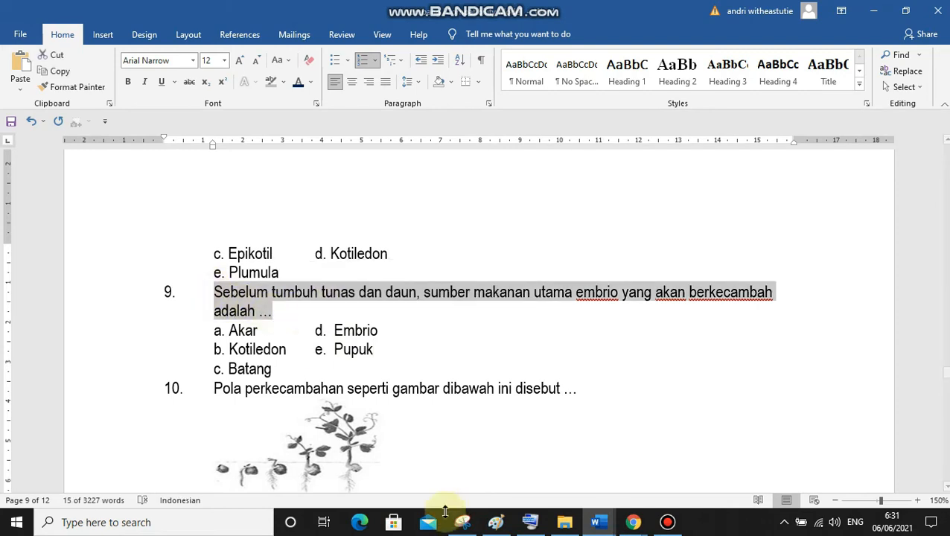
{"action": "mouse_move", "coordinate": [634, 524]}
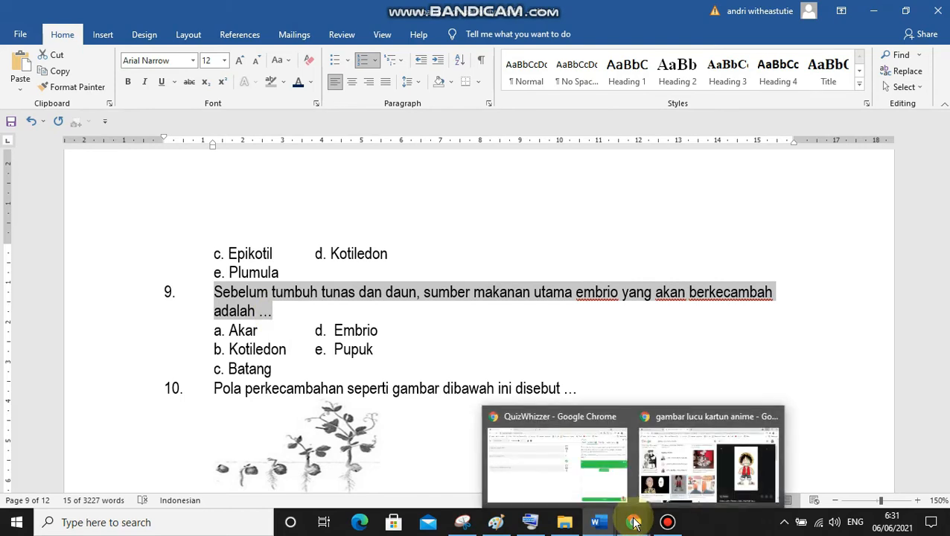
{"action": "left_click", "coordinate": [540, 464]}
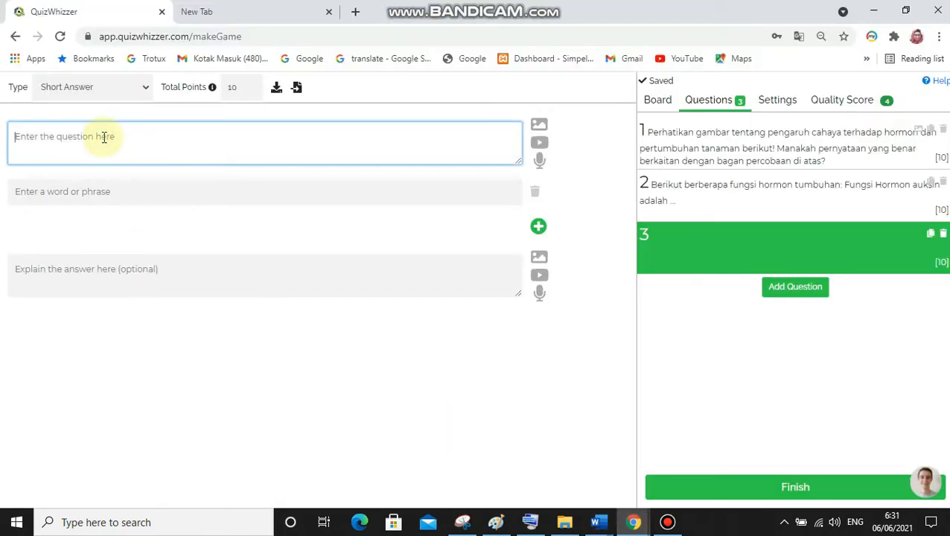
{"action": "type", "text": "9. Sebelum tumbuh tunas dan daun, sumber makanan utama embrio yang akan berkecambah adalah ..."}
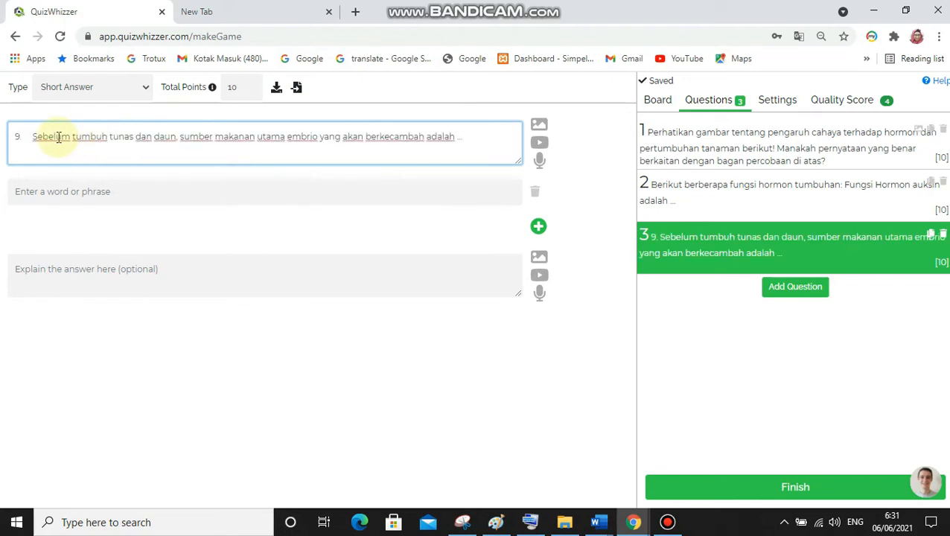
Delete the numbering "9." from the start of the third question's text
{"action": "left_click", "coordinate": [30, 136]}
{"action": "key", "text": "BackSpace"}
{"action": "key", "text": "BackSpace"}
{"action": "key", "text": "BackSpace"}
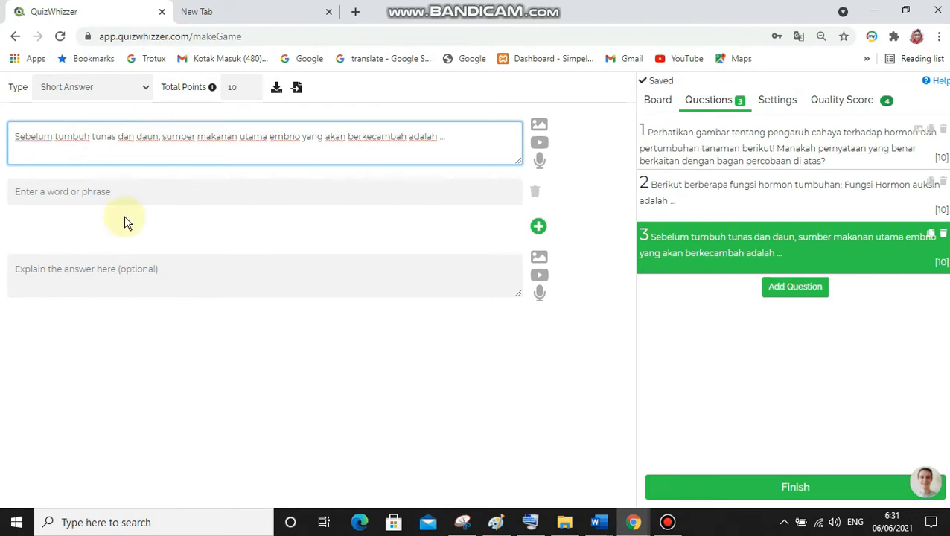
Enter "kotildon" as the first accepted answer of the short-answer question
{"action": "left_click", "coordinate": [131, 197]}
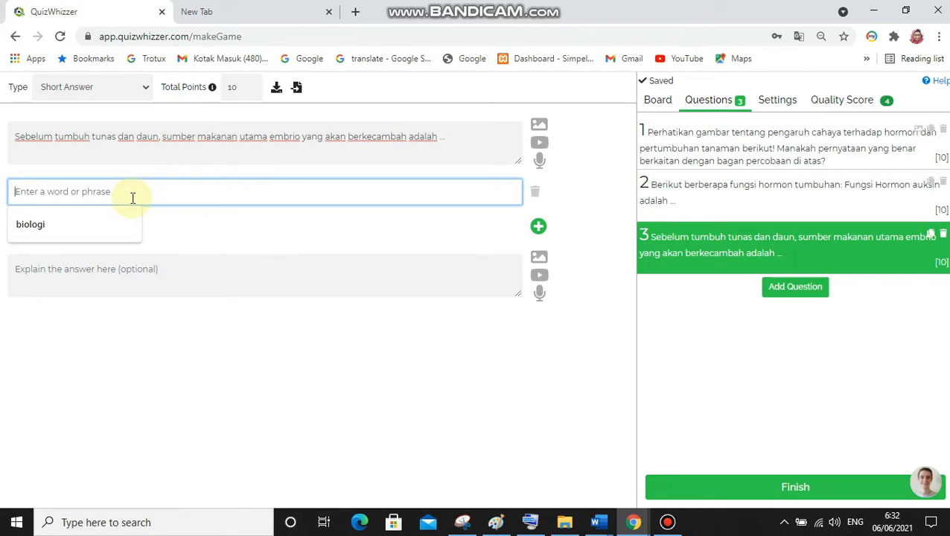
{"action": "type", "text": "kotiledon"}
{"action": "key", "text": "Return"}
Enter "endoperm" as a second accepted answer below the first one
{"action": "left_click", "coordinate": [184, 223]}
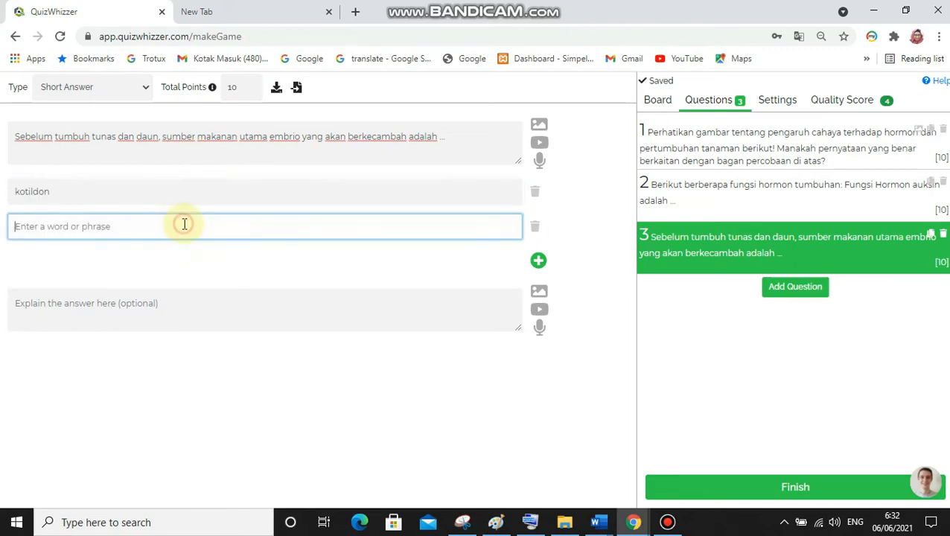
{"action": "type", "text": "en"}
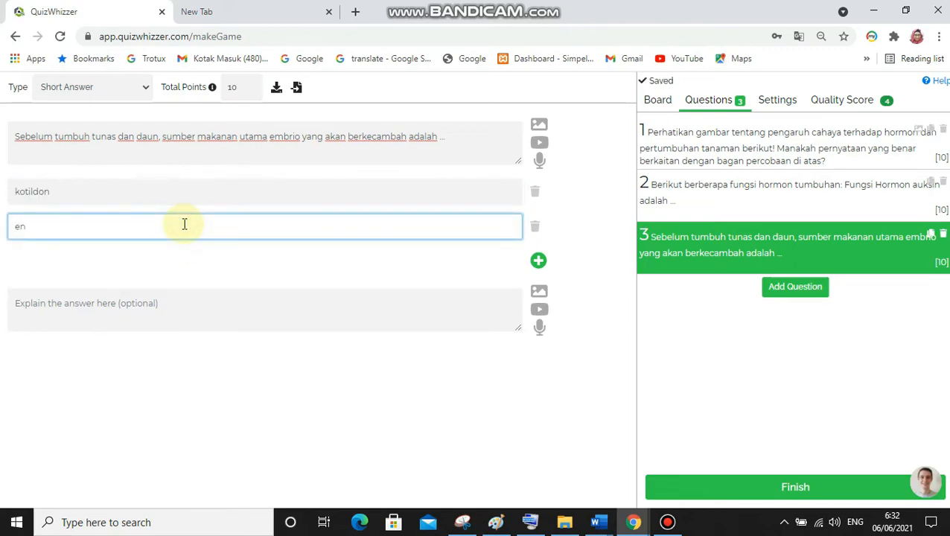
{"action": "key", "text": "BackSpace"}
{"action": "type", "text": "d"}
{"action": "key", "text": "BackSpace"}
{"action": "type", "text": "ndoperm"}
Open the on-screen keyboard and try it out by entering "eee" over the selected question 9 in Word
{"action": "left_click", "coordinate": [530, 527]}
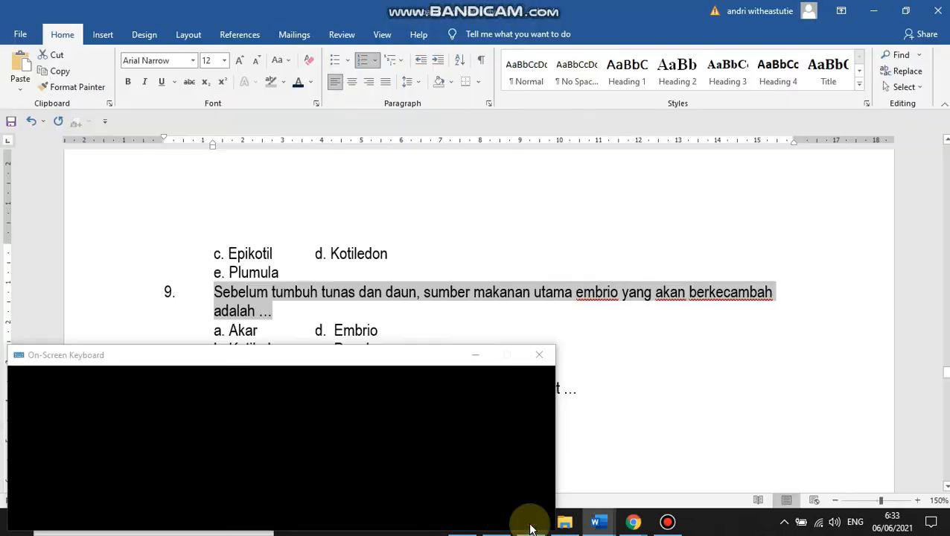
{"action": "type", "text": "eee"}
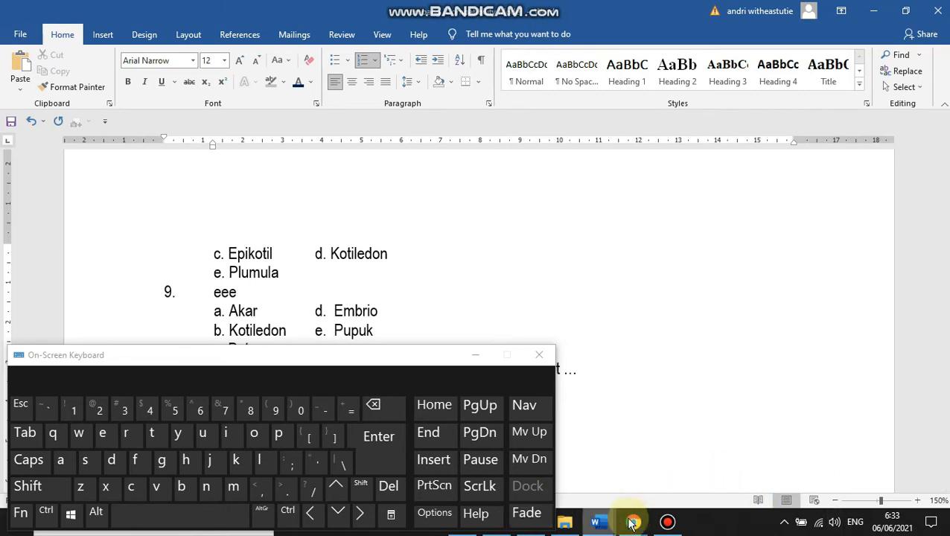
Switch back to QuizWhizzer and correct the second accepted answer to "endosperm" with the on-screen keyboard
{"action": "mouse_move", "coordinate": [632, 521]}
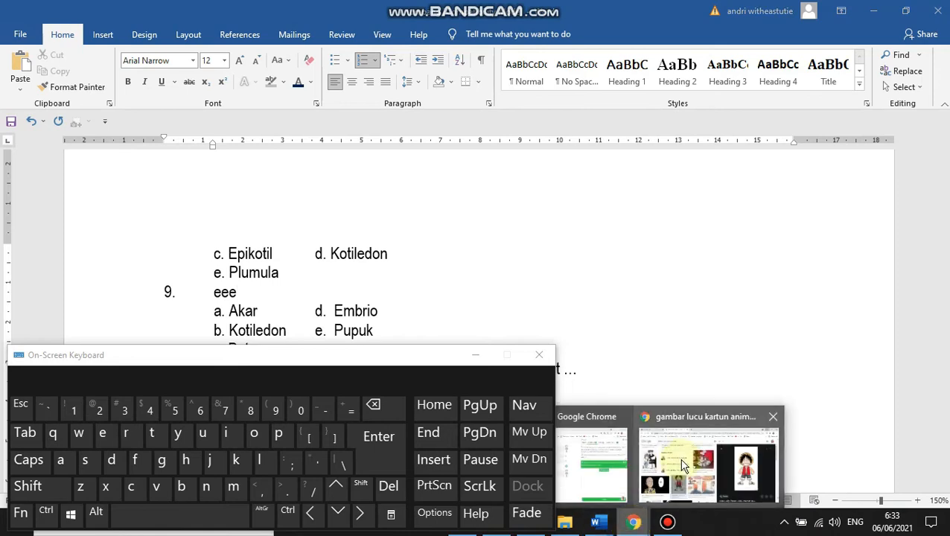
{"action": "left_click", "coordinate": [607, 439]}
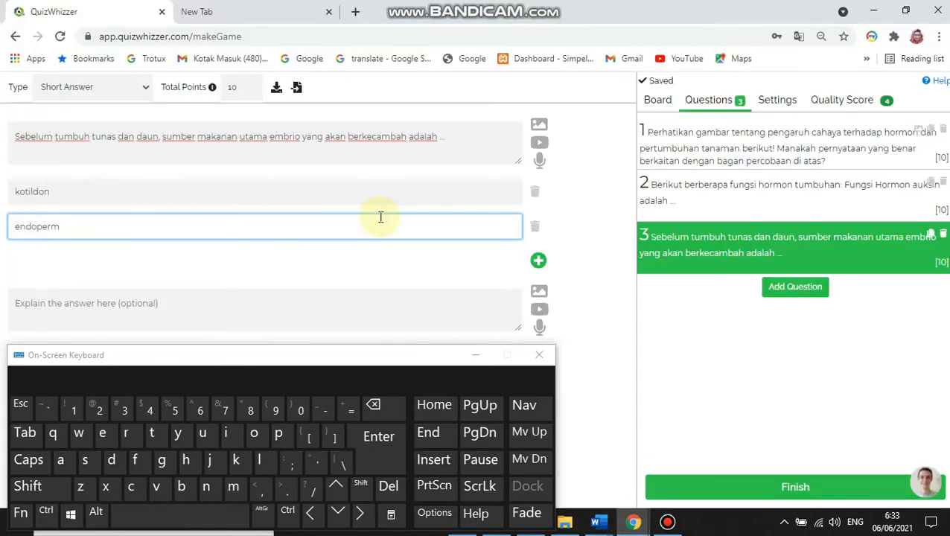
{"action": "left_click", "coordinate": [86, 461]}
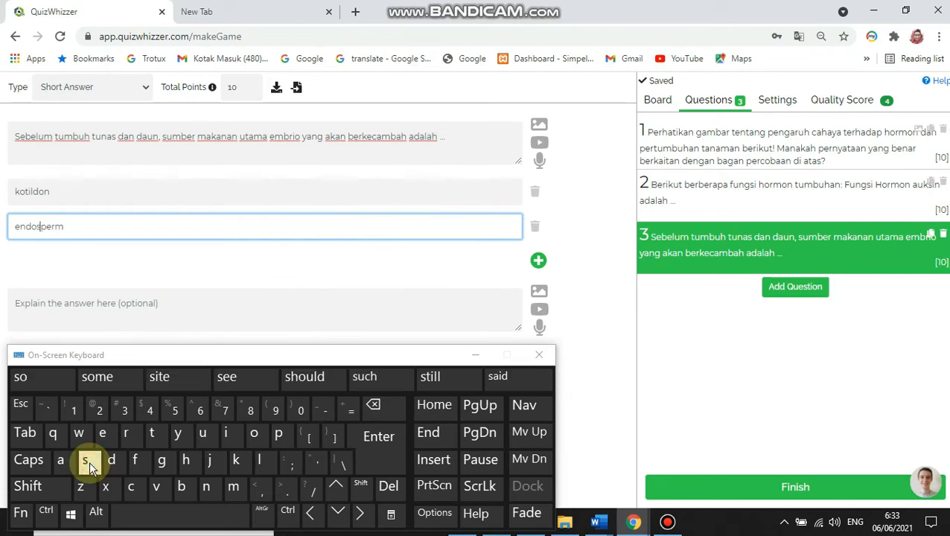
{"action": "left_click", "coordinate": [81, 228]}
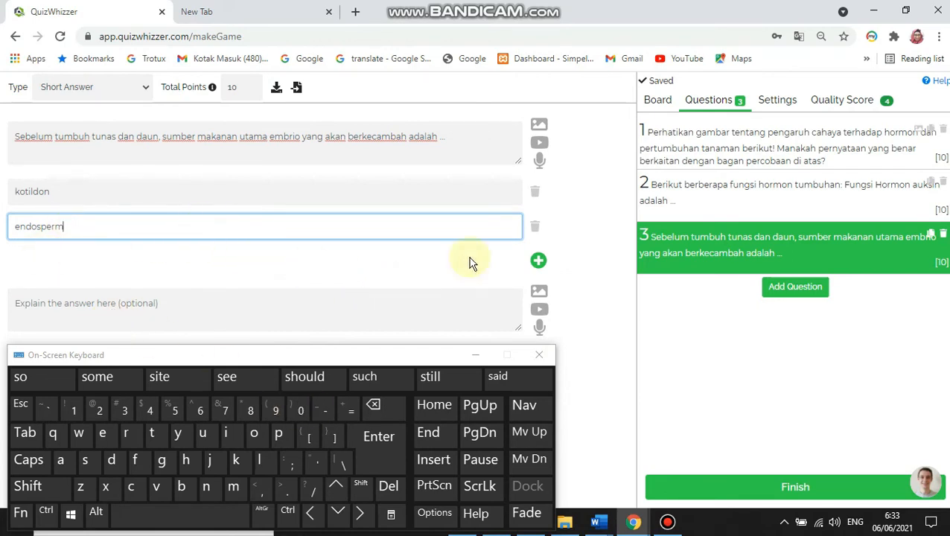
Correct the first accepted answer to "kotiledon" and extend the row of dots ending the question text
{"action": "left_click", "coordinate": [578, 186]}
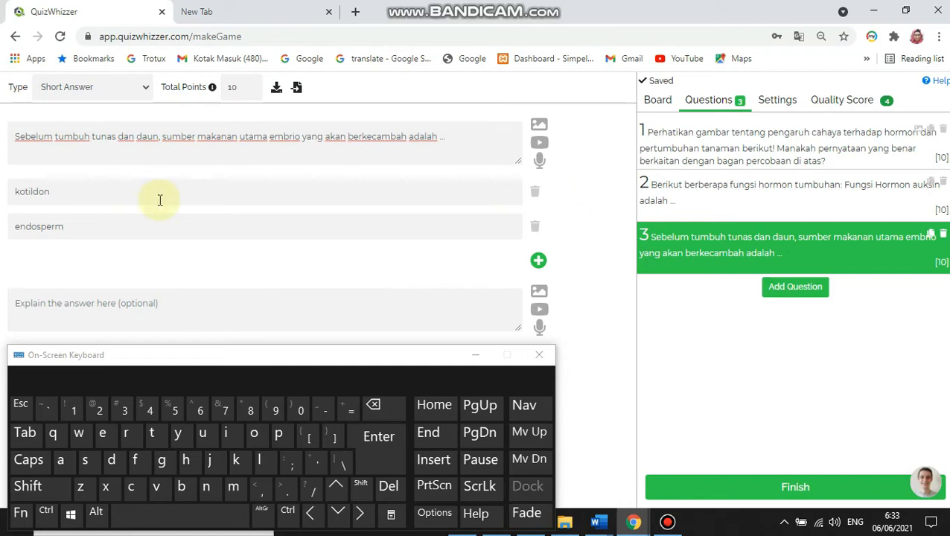
{"action": "left_click", "coordinate": [34, 191]}
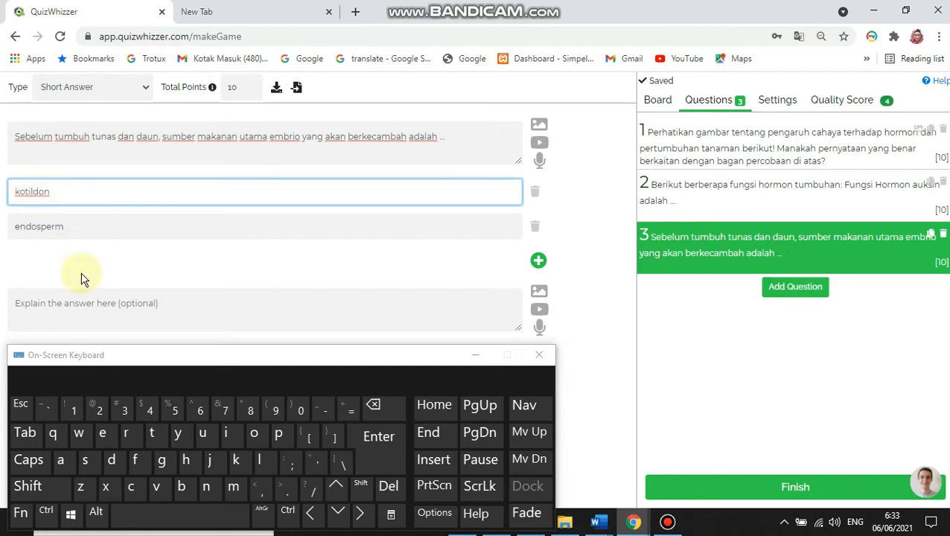
{"action": "left_click", "coordinate": [105, 437]}
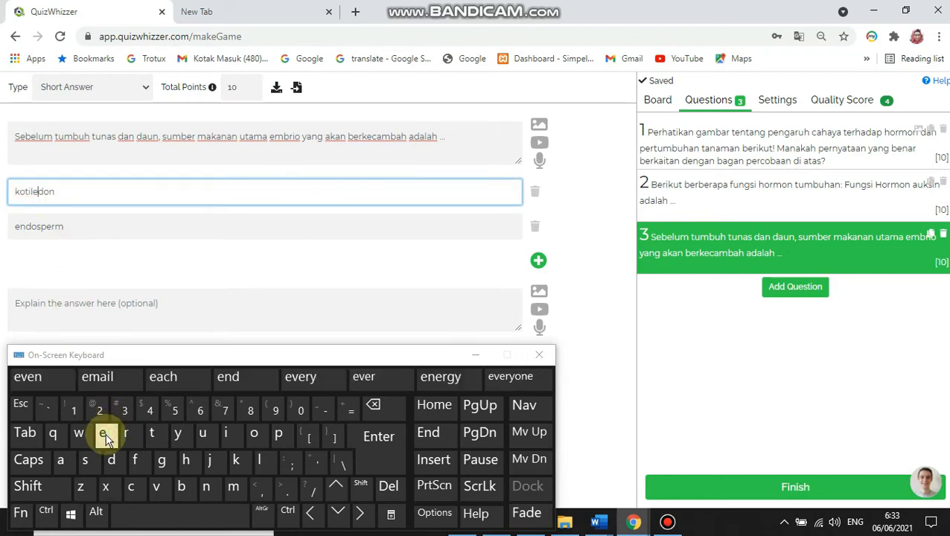
{"action": "left_click", "coordinate": [164, 227]}
{"action": "left_click", "coordinate": [248, 181]}
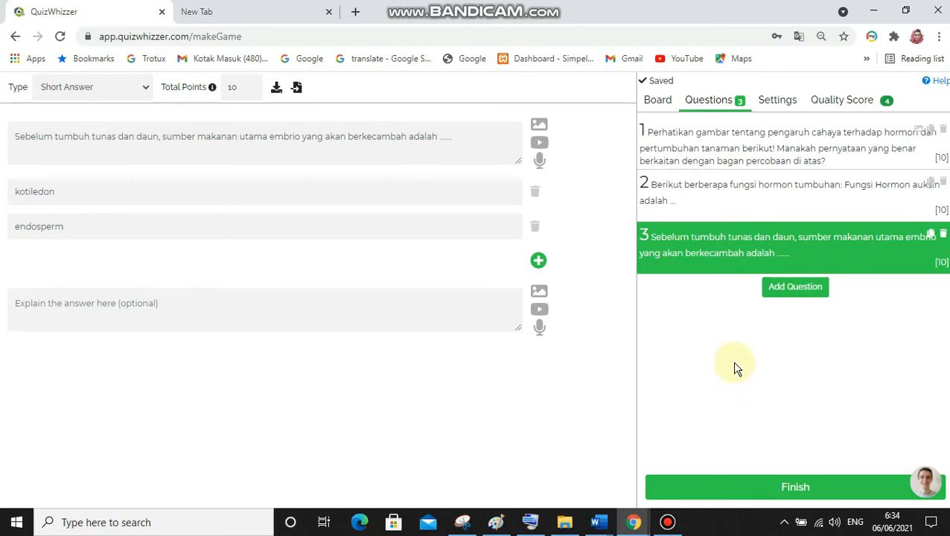
Add a fourth question and set its type to True/False
{"action": "left_click", "coordinate": [803, 295]}
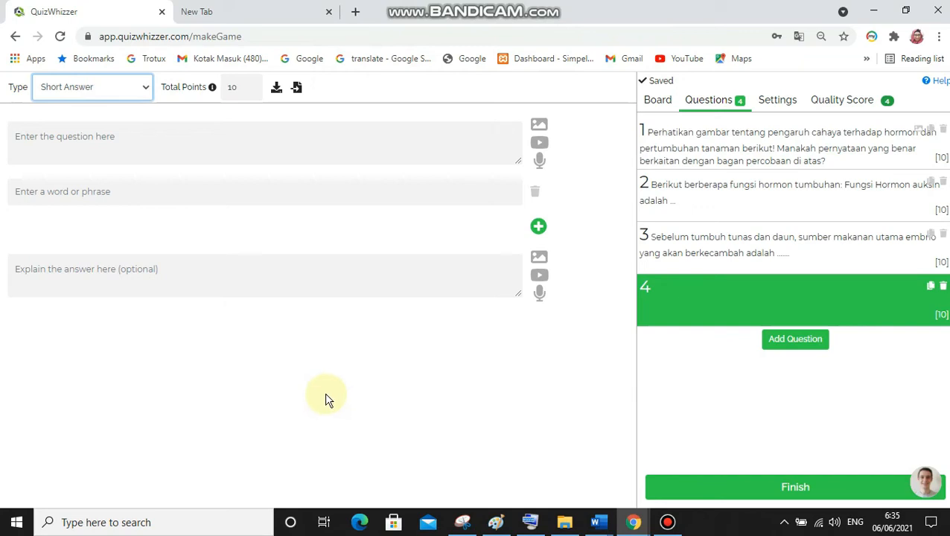
{"action": "left_click", "coordinate": [145, 87]}
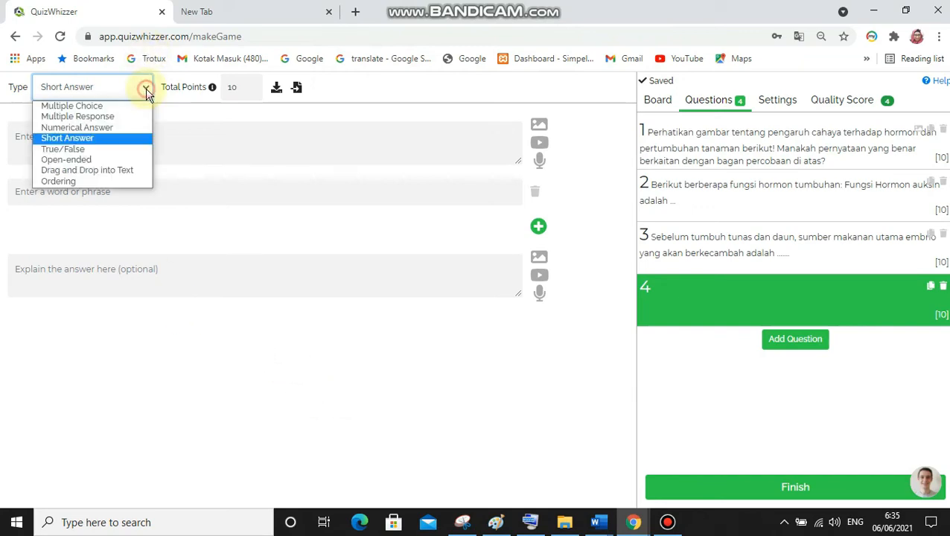
{"action": "left_click", "coordinate": [117, 150]}
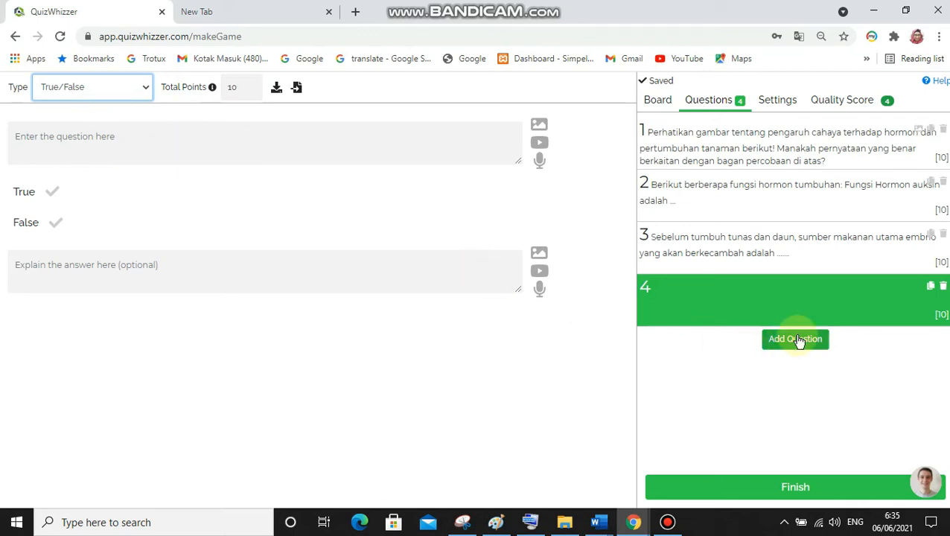
{"action": "left_click", "coordinate": [602, 526]}
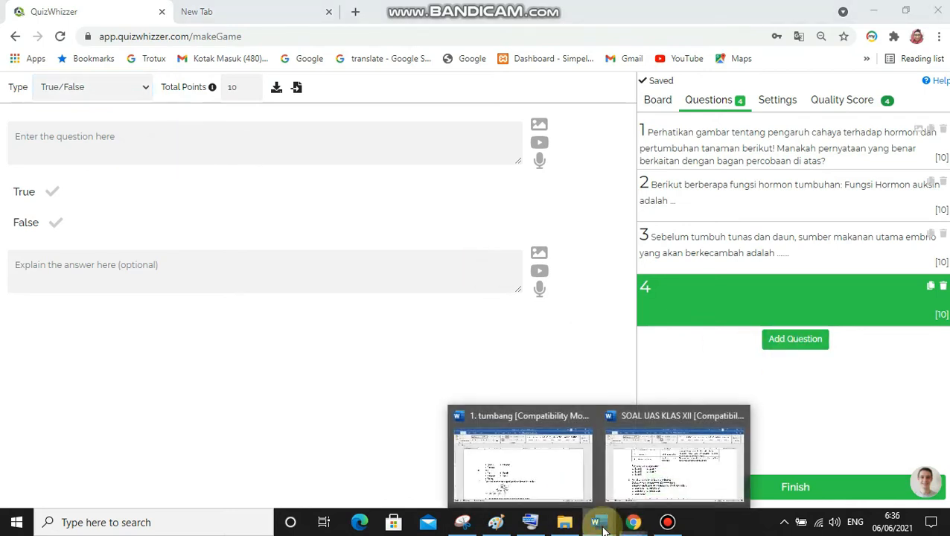
{"action": "left_click", "coordinate": [720, 471]}
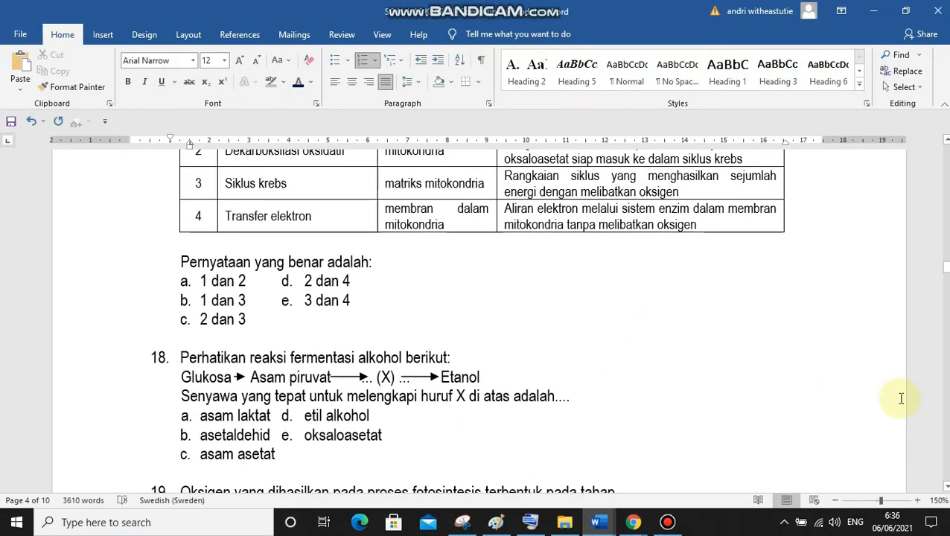
{"action": "key", "text": "alt+Tab"}
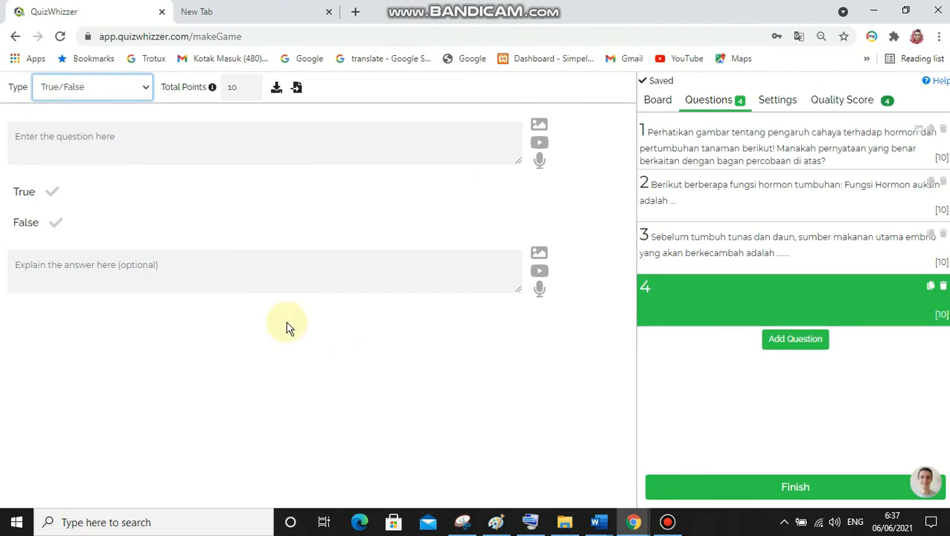
Switch to the "1. tumbang" Word document and copy question 15 together with its option a
{"action": "mouse_move", "coordinate": [599, 525]}
{"action": "left_click", "coordinate": [521, 461]}
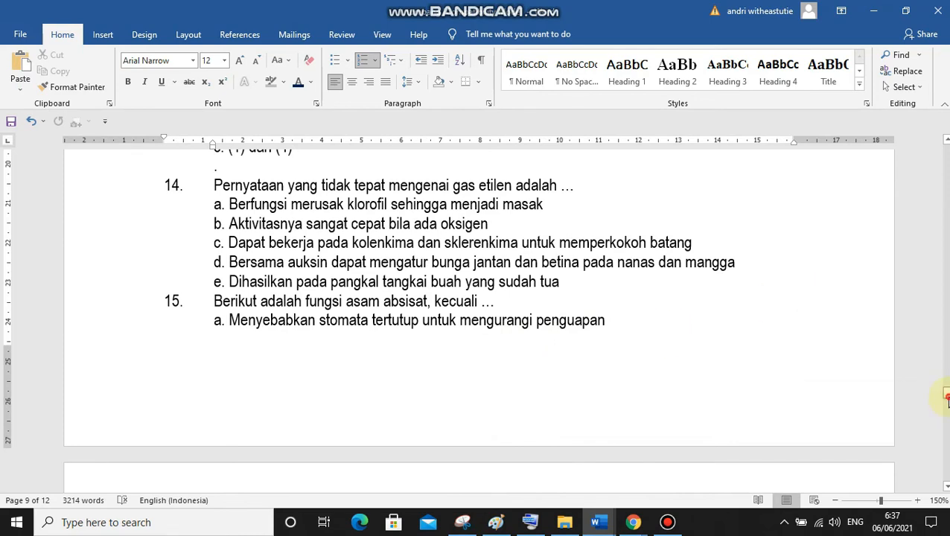
{"action": "left_click_drag", "start_coordinate": [947, 393], "coordinate": [947, 397]}
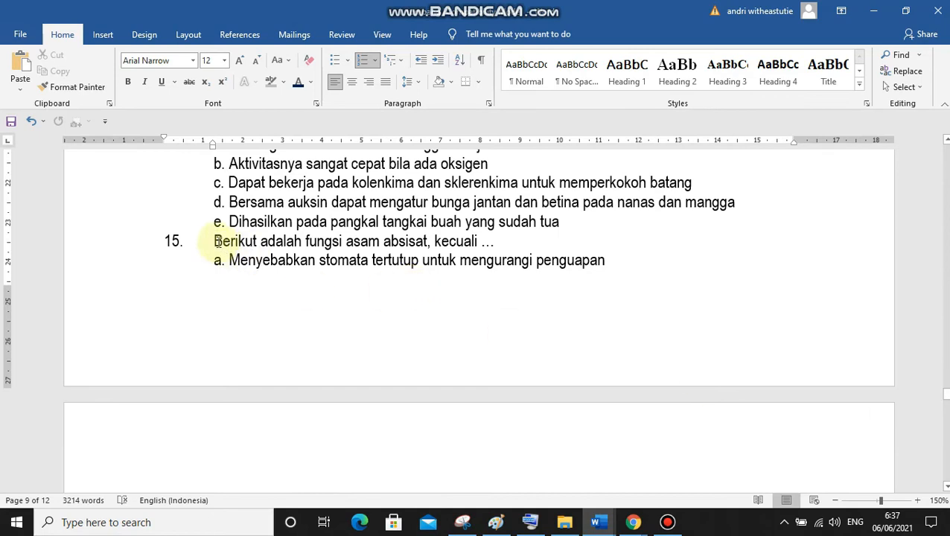
{"action": "left_click_drag", "start_coordinate": [214, 240], "coordinate": [597, 294]}
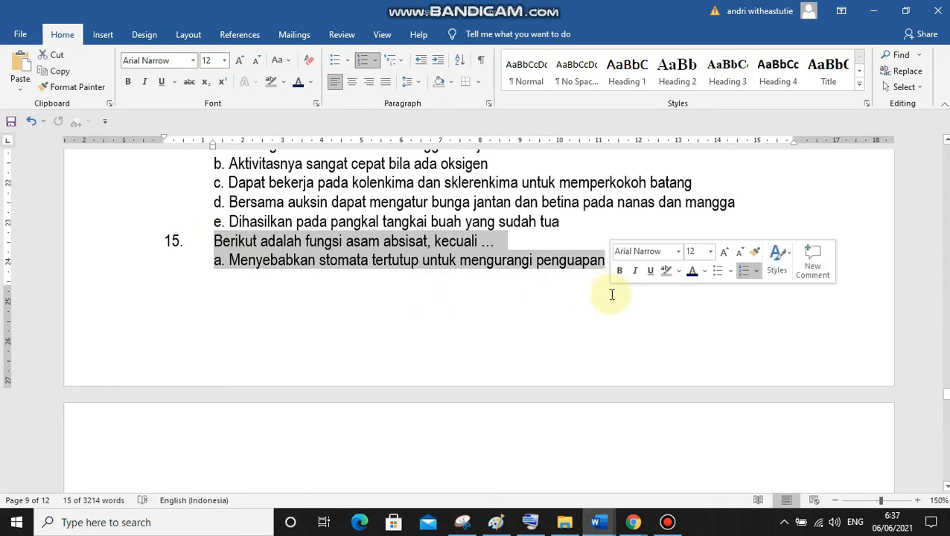
{"action": "key", "text": "ctrl+c"}
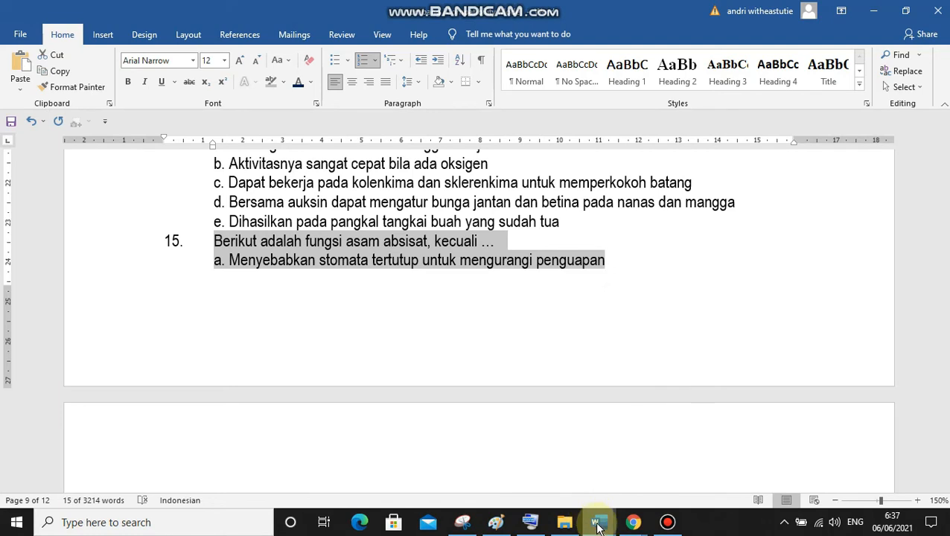
Switch back to QuizWhizzer and paste the copied text as the fourth question's text
{"action": "left_click", "coordinate": [633, 522]}
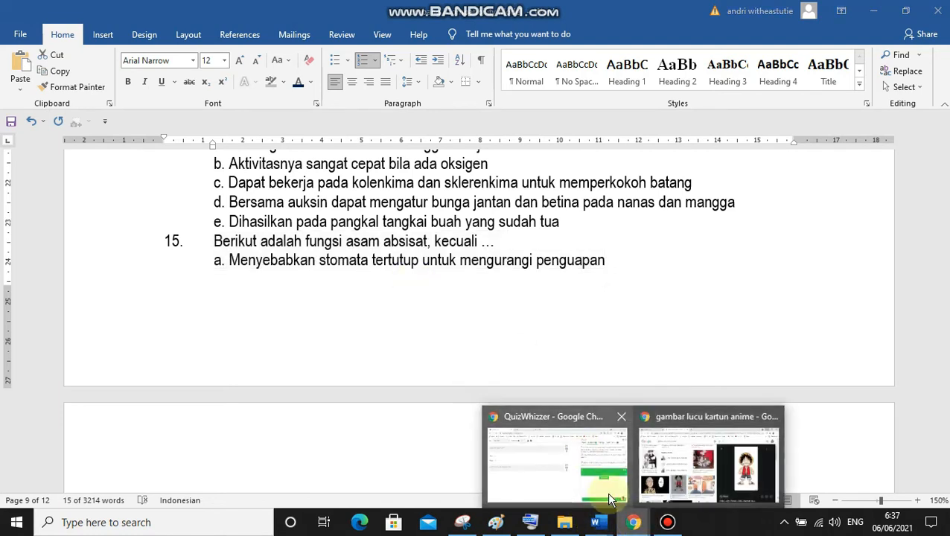
{"action": "left_click", "coordinate": [538, 452]}
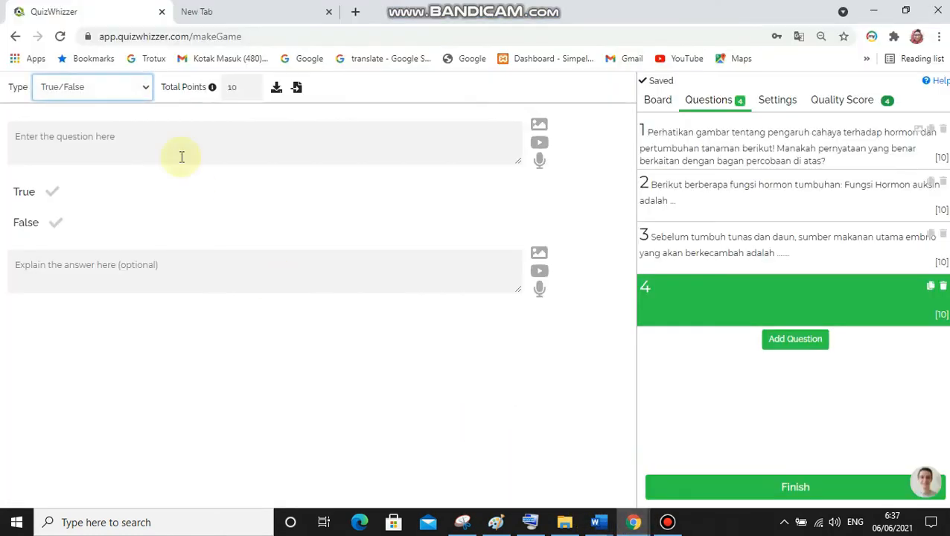
{"action": "left_click", "coordinate": [141, 135]}
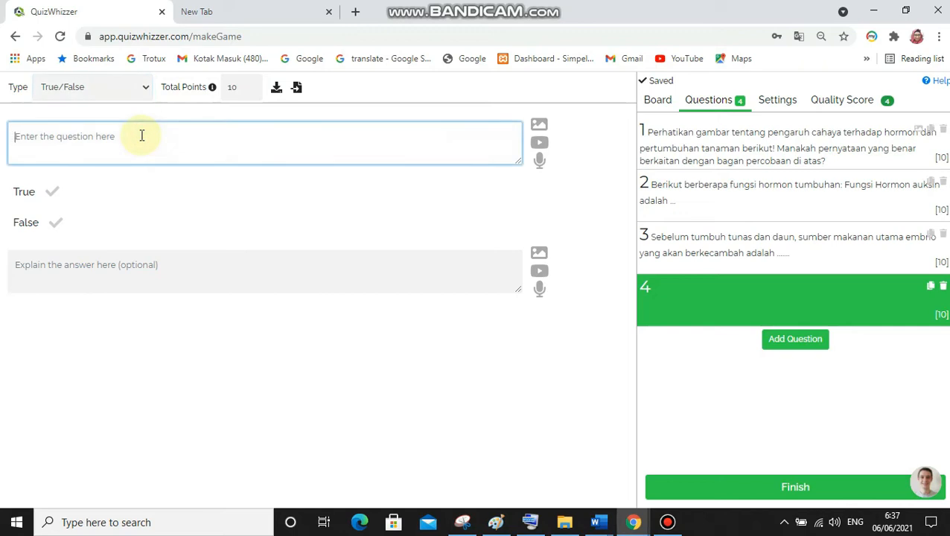
{"action": "key", "text": "ctrl+v"}
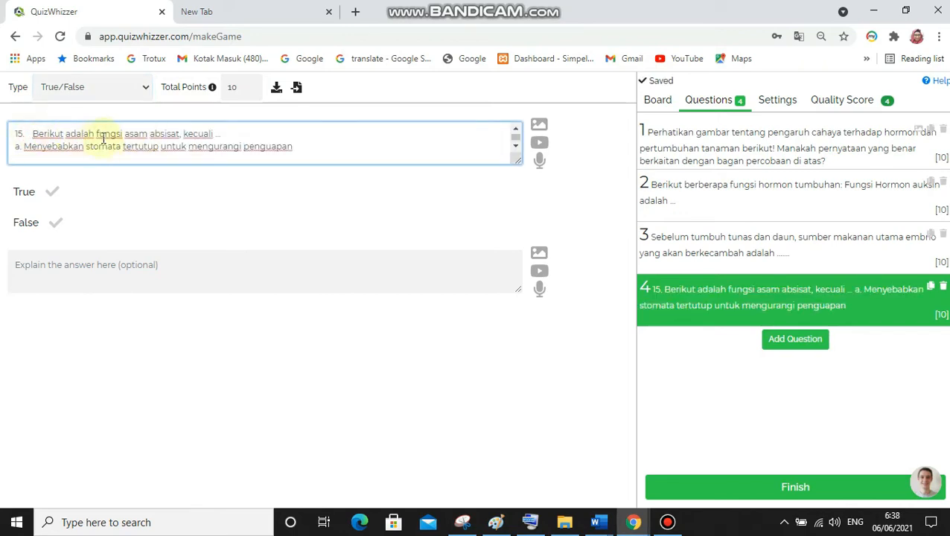
Remove the leading "15. Berikut adalah" so the fourth question's text starts with "fungsi asam absisat,"
{"action": "left_click", "coordinate": [97, 133]}
{"action": "key", "text": "BackSpace"}
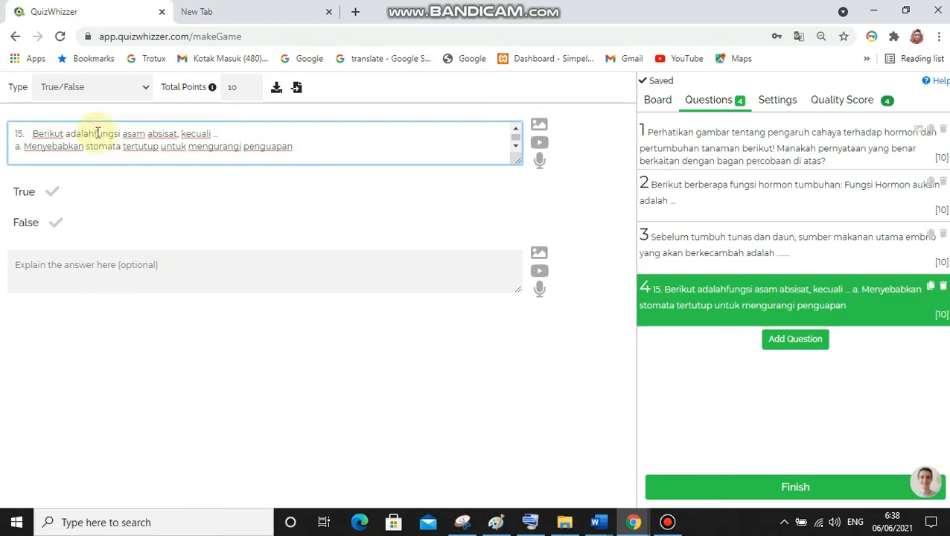
{"action": "key", "text": "BackSpace"}
{"action": "key", "text": "BackSpace"}
{"action": "key", "text": "BackSpace"}
{"action": "key", "text": "BackSpace"}
{"action": "key", "text": "BackSpace"}
{"action": "key", "text": "BackSpace"}
{"action": "key", "text": "BackSpace"}
{"action": "key", "text": "BackSpace"}
{"action": "key", "text": "BackSpace"}
{"action": "key", "text": "BackSpace"}
{"action": "key", "text": "BackSpace"}
{"action": "key", "text": "BackSpace"}
{"action": "key", "text": "BackSpace"}
{"action": "key", "text": "BackSpace"}
{"action": "key", "text": "BackSpace"}
{"action": "key", "text": "BackSpace"}
{"action": "key", "text": "BackSpace"}
{"action": "key", "text": "BackSpace"}
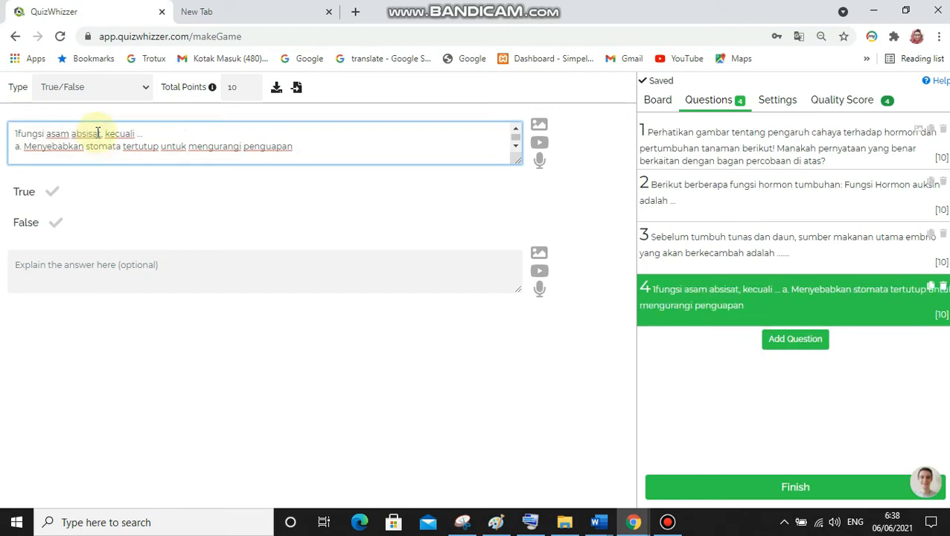
{"action": "left_click", "coordinate": [97, 133]}
{"action": "type", "text": ","}
Replace "kecuali …" in the fourth question's text with "adalah"
{"action": "left_click", "coordinate": [144, 134]}
{"action": "key", "text": "BackSpace"}
{"action": "key", "text": "BackSpace"}
{"action": "key", "text": "BackSpace"}
{"action": "key", "text": "BackSpace"}
{"action": "key", "text": "BackSpace"}
{"action": "key", "text": "BackSpace"}
{"action": "key", "text": "BackSpace"}
{"action": "key", "text": "BackSpace"}
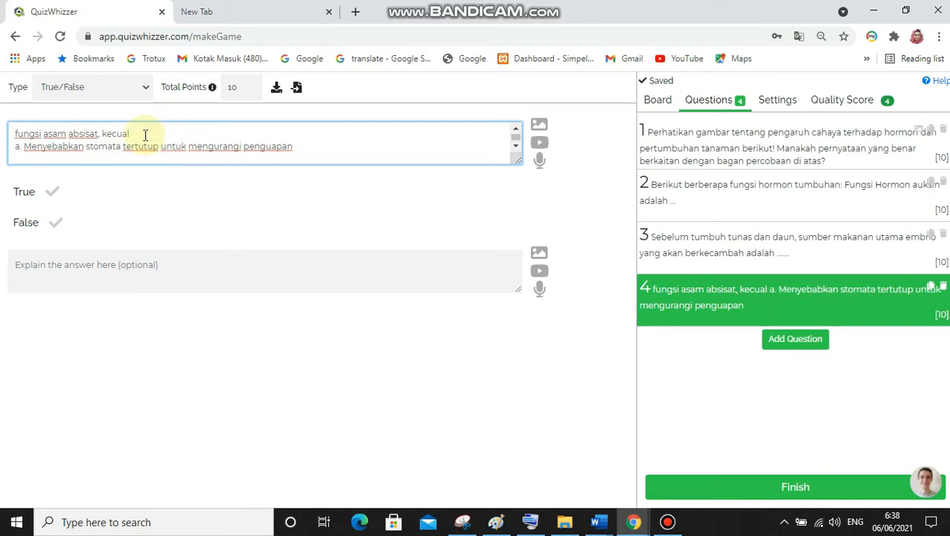
{"action": "key", "text": "BackSpace"}
{"action": "key", "text": "BackSpace"}
{"action": "key", "text": "BackSpace"}
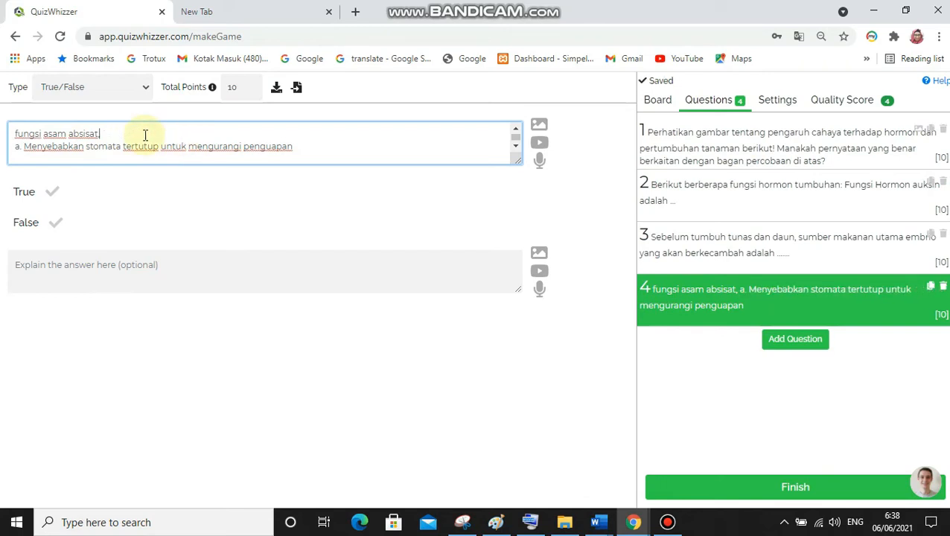
{"action": "type", "text": "adlah"}
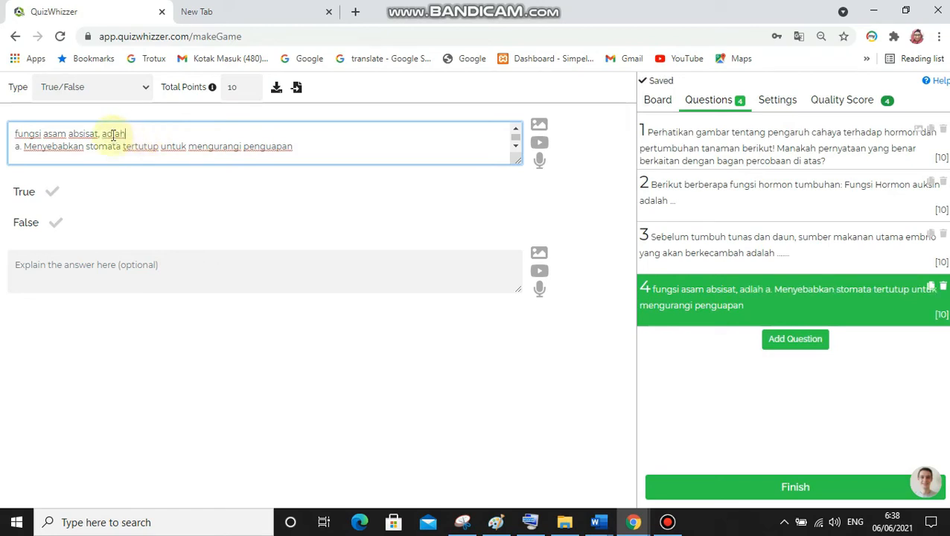
{"action": "left_click", "coordinate": [113, 134]}
{"action": "type", "text": "a"}
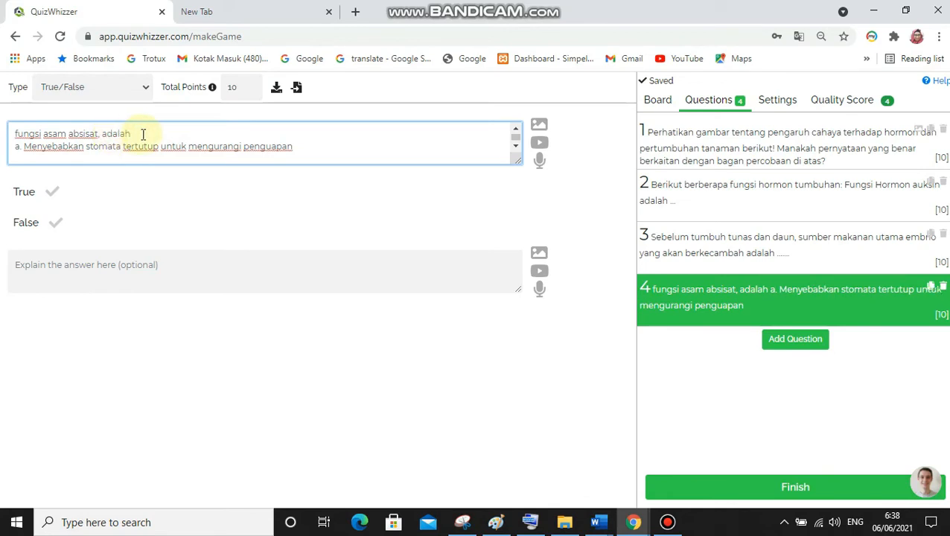
Remove the "a." marker and line break from the fourth question, and make "menyebabkan" start with a lowercase letter
{"action": "left_click", "coordinate": [26, 147]}
{"action": "key", "text": "BackSpace"}
{"action": "key", "text": "BackSpace"}
{"action": "key", "text": "BackSpace"}
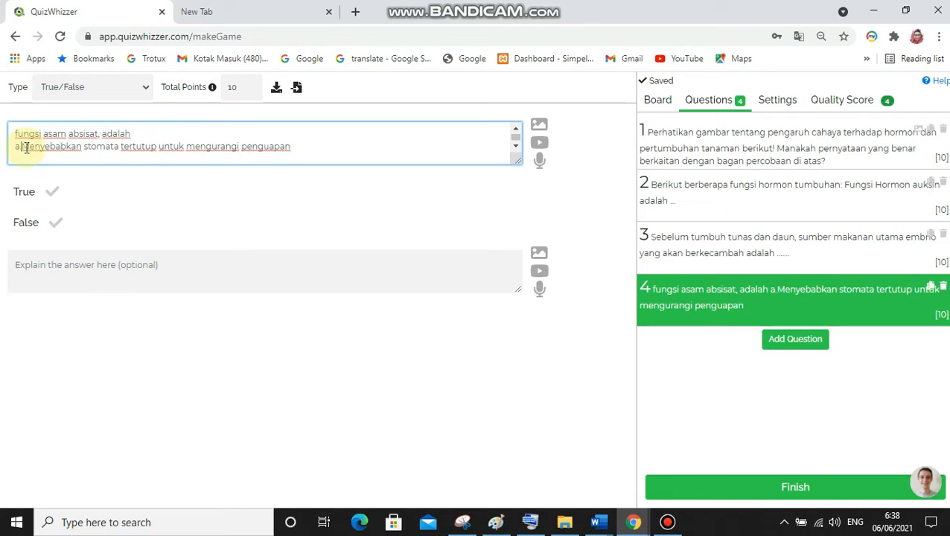
{"action": "key", "text": "BackSpace"}
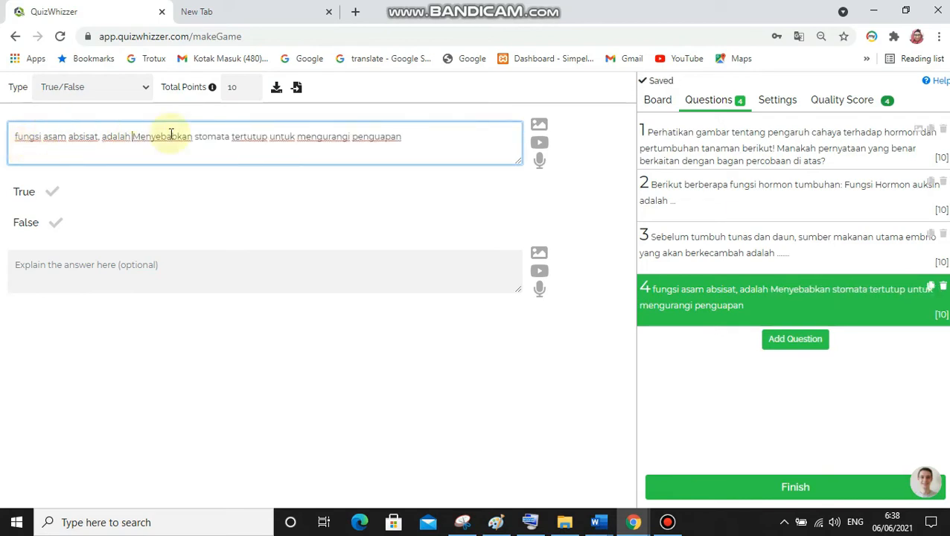
{"action": "key", "text": "BackSpace"}
{"action": "type", "text": "m"}
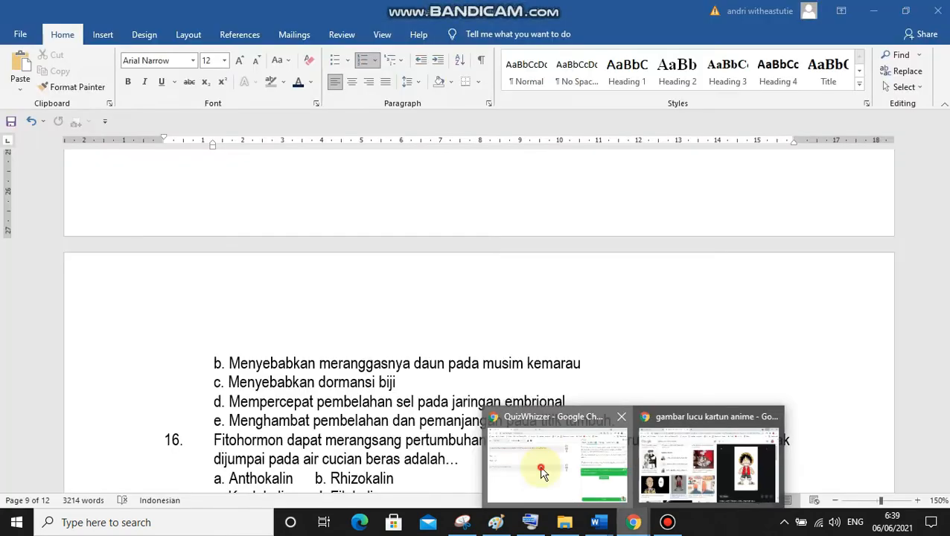
Return to QuizWhizzer, mark True as the fourth question's correct answer, and open the open-ended fifth question's text for entry
{"action": "left_click", "coordinate": [542, 471]}
{"action": "left_click", "coordinate": [54, 190]}
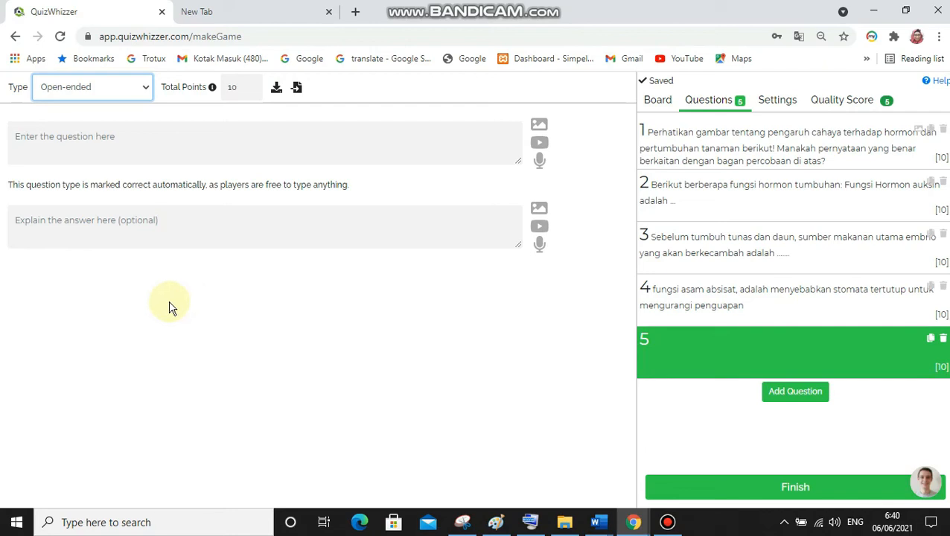
{"action": "left_click", "coordinate": [155, 145]}
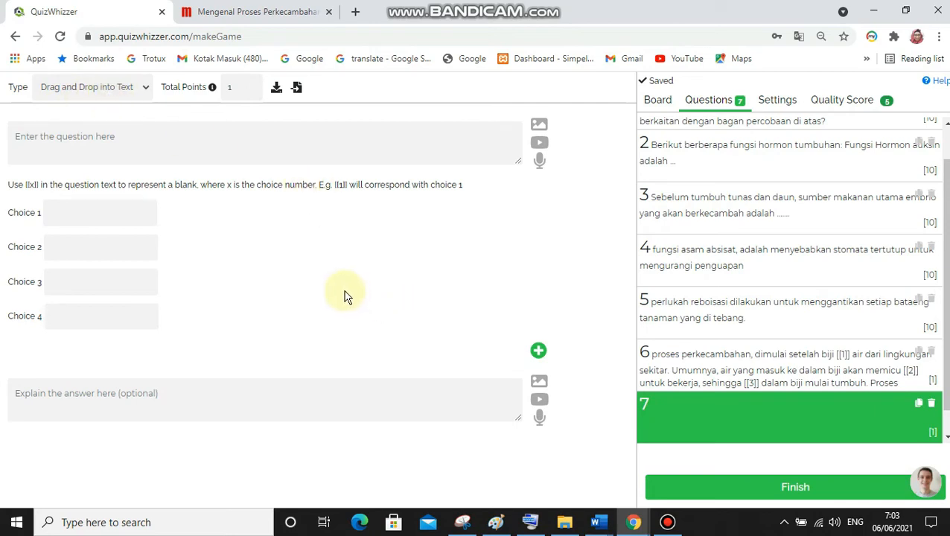
Copy the paragraph from "Dalam proses perkecambahan" to "endosperma." in the Merdeka article on germination
{"action": "left_click", "coordinate": [200, 151]}
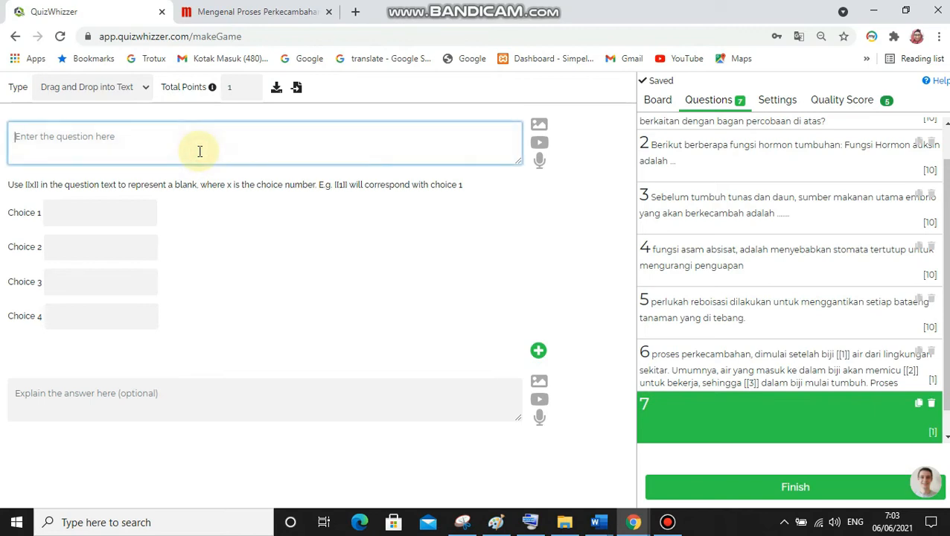
{"action": "left_click", "coordinate": [272, 15]}
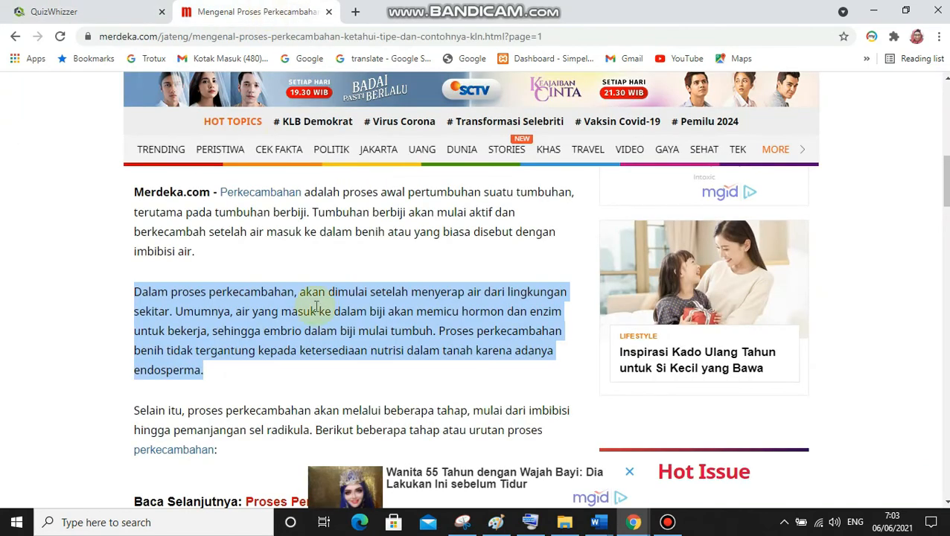
{"action": "left_click", "coordinate": [290, 271]}
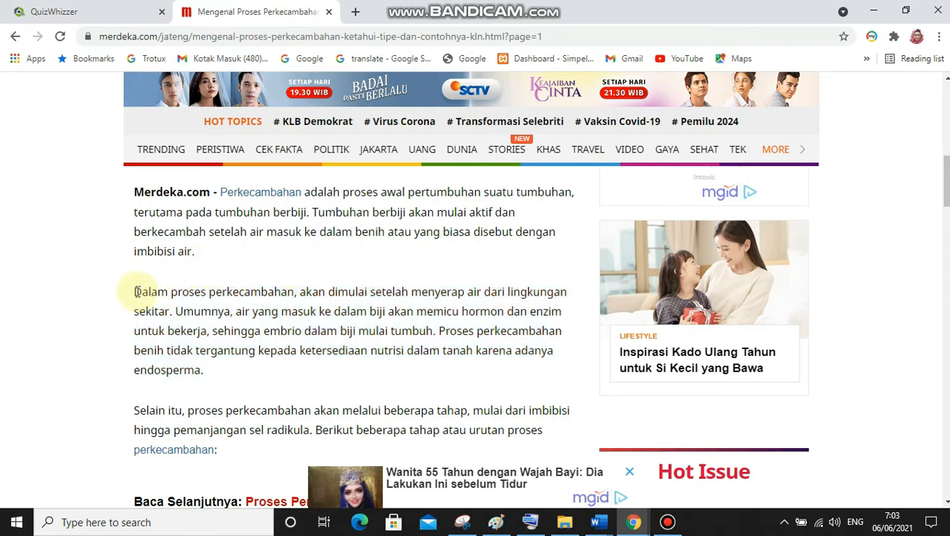
{"action": "left_click_drag", "start_coordinate": [136, 292], "coordinate": [229, 375]}
{"action": "key", "text": "ctrl+c"}
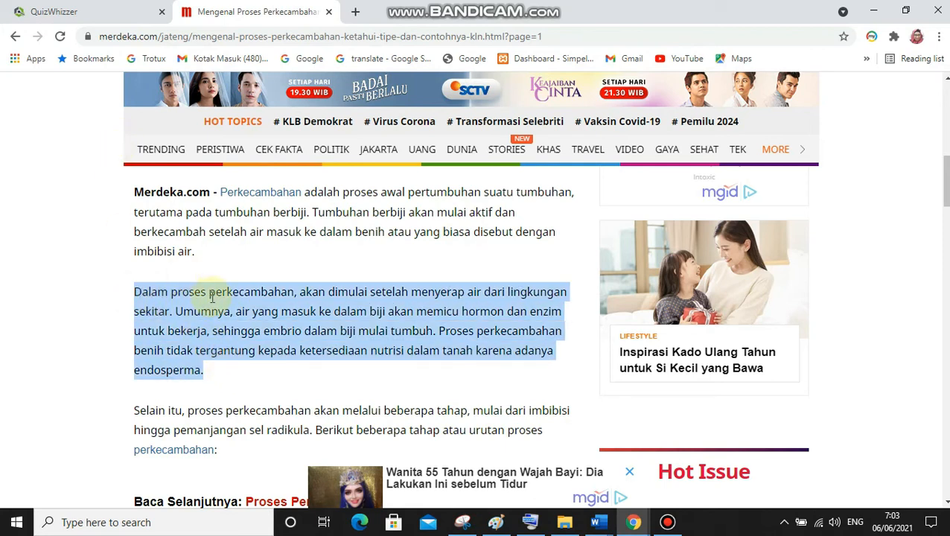
Return to QuizWhizzer and paste the copied paragraph as the text of question 7
{"action": "left_click", "coordinate": [632, 525]}
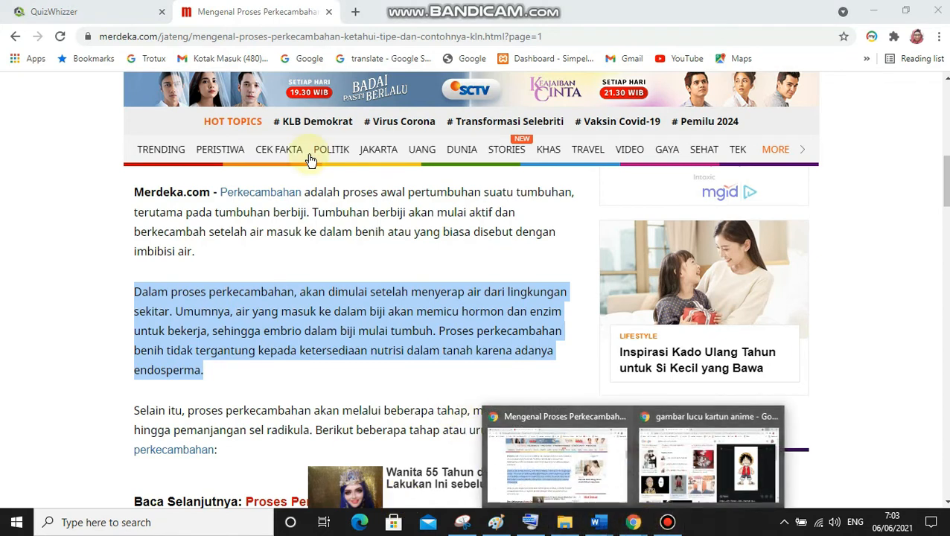
{"action": "left_click", "coordinate": [92, 9]}
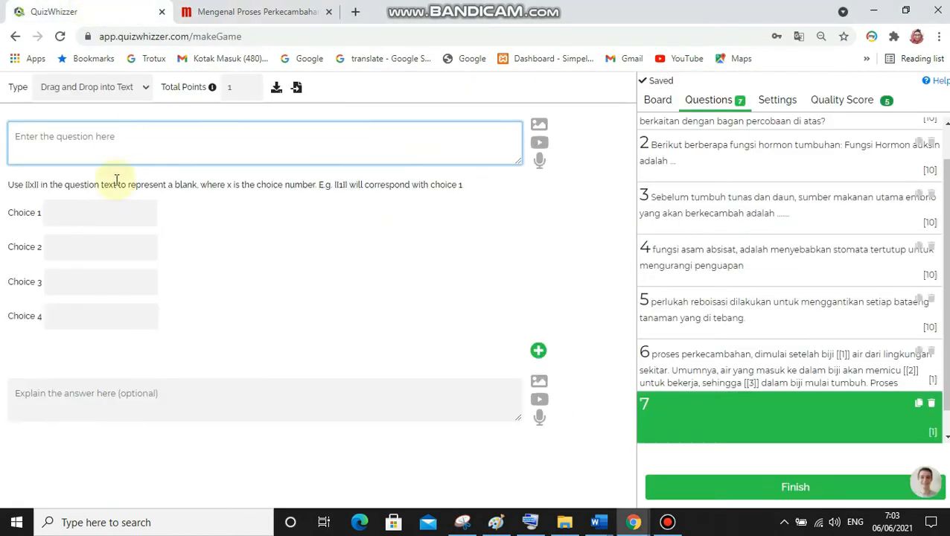
{"action": "left_click", "coordinate": [101, 135]}
{"action": "key", "text": "ctrl+v"}
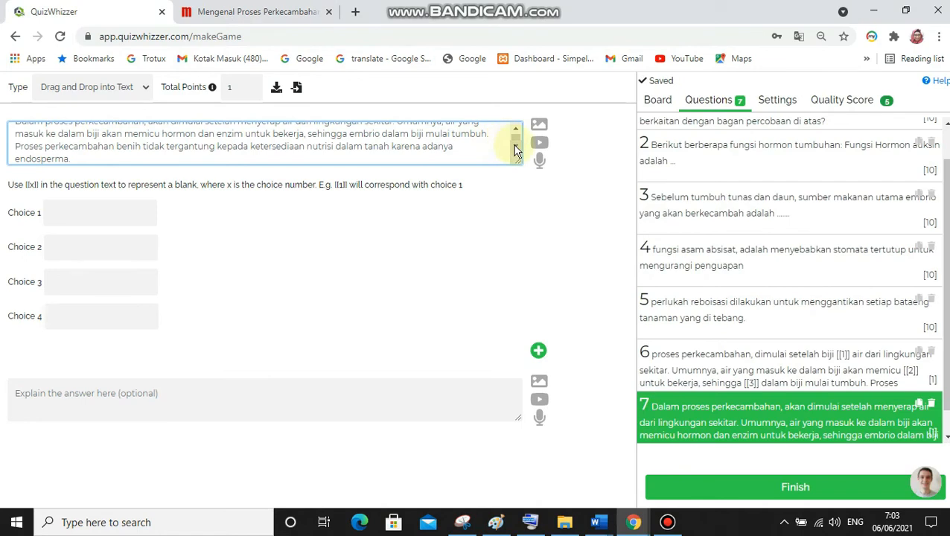
Delete the words "Dalam" and "akan" from the first sentence of question 7
{"action": "scroll", "coordinate": [513, 136], "scroll_direction": "up", "scroll_amount": 1}
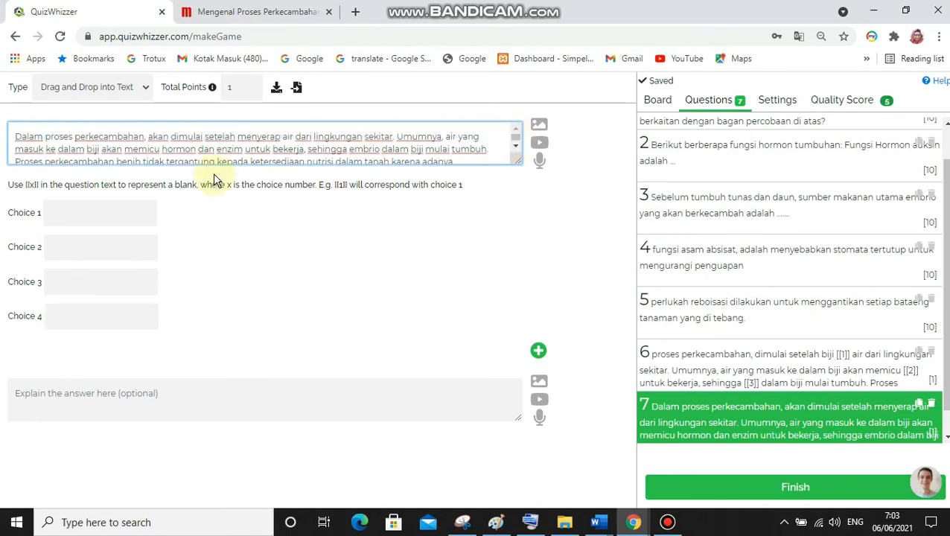
{"action": "left_click", "coordinate": [44, 137]}
{"action": "key", "text": "BackSpace"}
{"action": "key", "text": "BackSpace"}
{"action": "key", "text": "BackSpace"}
{"action": "key", "text": "BackSpace"}
{"action": "key", "text": "BackSpace"}
{"action": "key", "text": "BackSpace"}
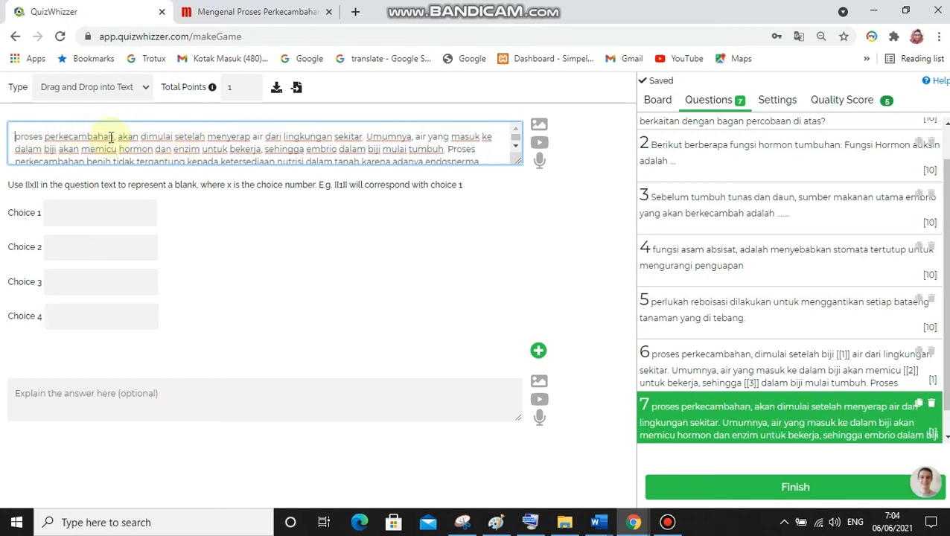
{"action": "left_click", "coordinate": [176, 137]}
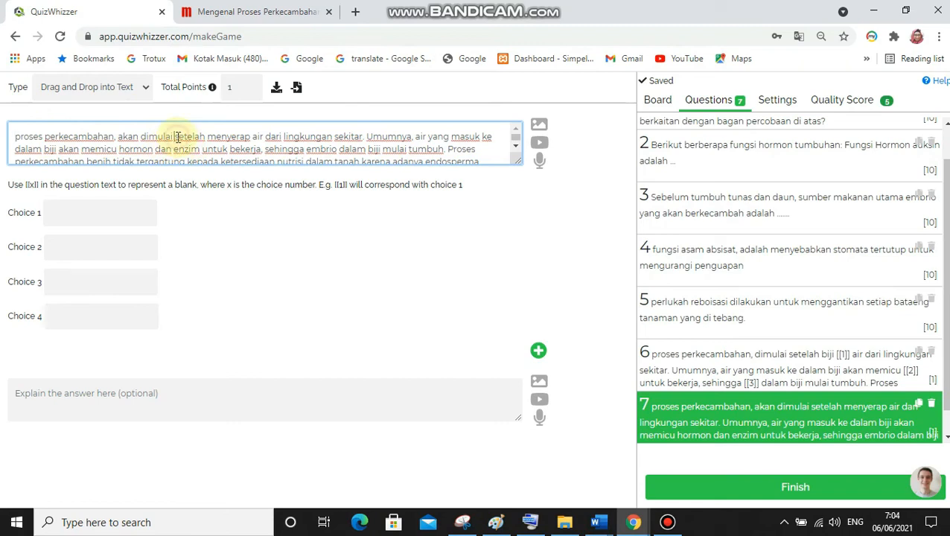
{"action": "left_click", "coordinate": [139, 136]}
{"action": "key", "text": "BackSpace"}
{"action": "key", "text": "BackSpace"}
{"action": "key", "text": "BackSpace"}
{"action": "key", "text": "BackSpace"}
{"action": "key", "text": "BackSpace"}
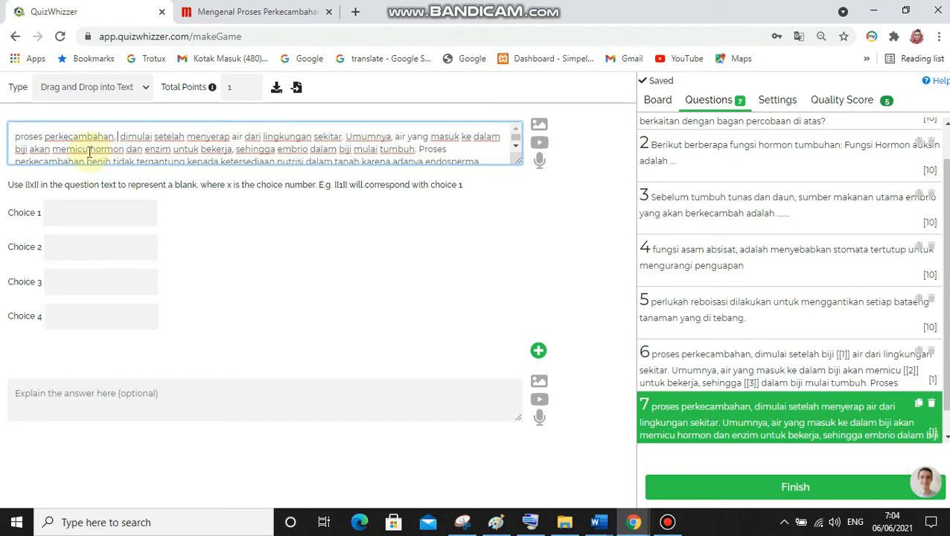
Move the words "hormon dan enzim" from the text of question 7 into Choice 1
{"action": "left_click_drag", "start_coordinate": [91, 149], "coordinate": [173, 139]}
{"action": "key", "text": "ctrl+c"}
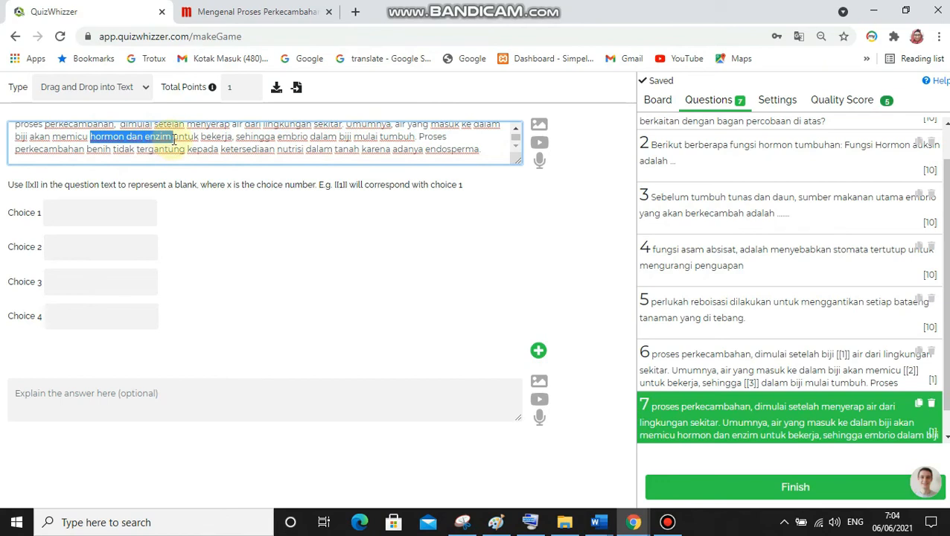
{"action": "key", "text": "BackSpace"}
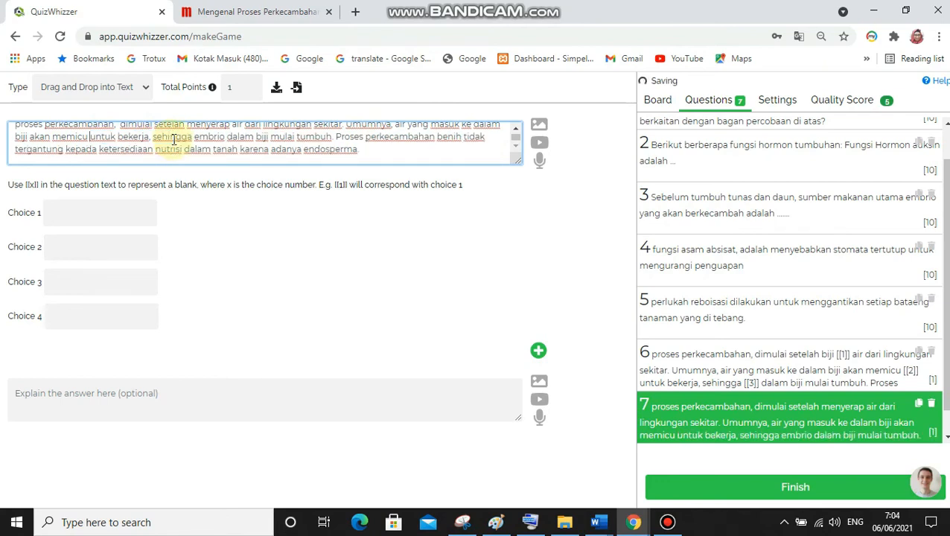
{"action": "left_click", "coordinate": [128, 213]}
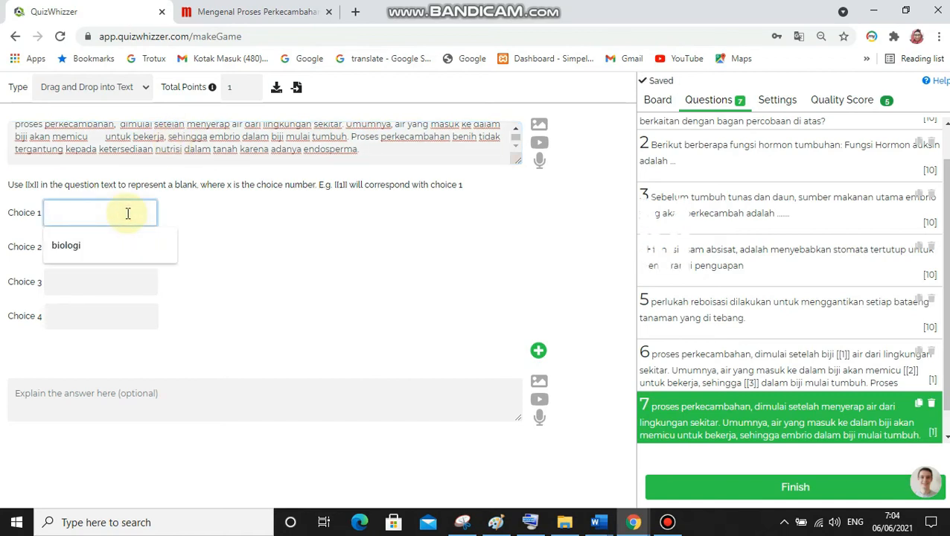
{"action": "key", "text": "ctrl+v"}
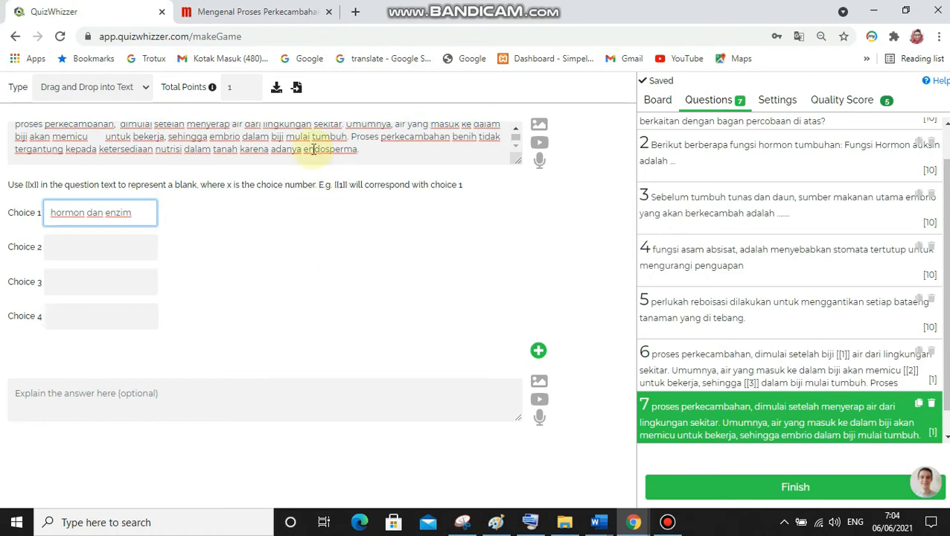
Move the word "endosperma" from the end of question 7's text into Choice 2
{"action": "mouse_move", "coordinate": [303, 149]}
{"action": "left_mouse_down"}
{"action": "mouse_move", "coordinate": [360, 150]}
{"action": "mouse_move", "coordinate": [305, 151]}
{"action": "left_mouse_up"}
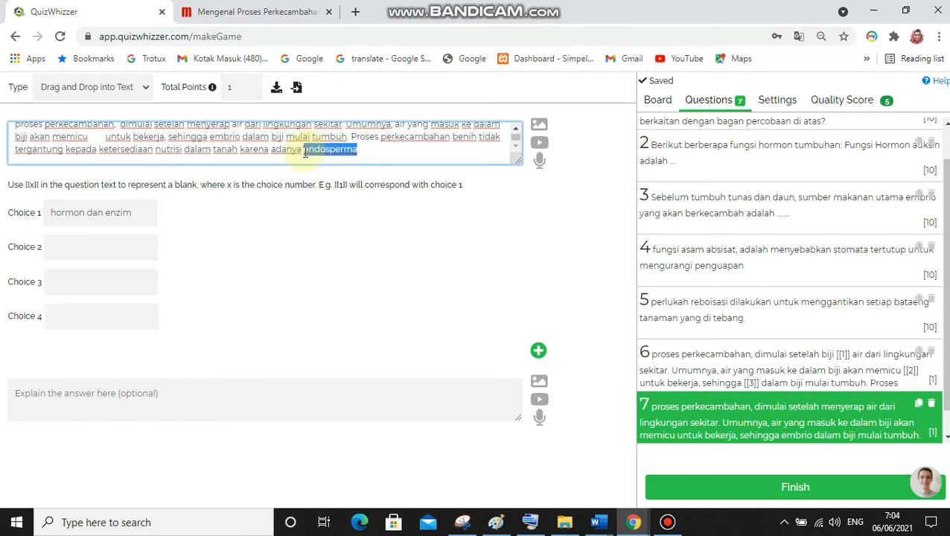
{"action": "key", "text": "ctrl+x"}
{"action": "type", "text": "..."}
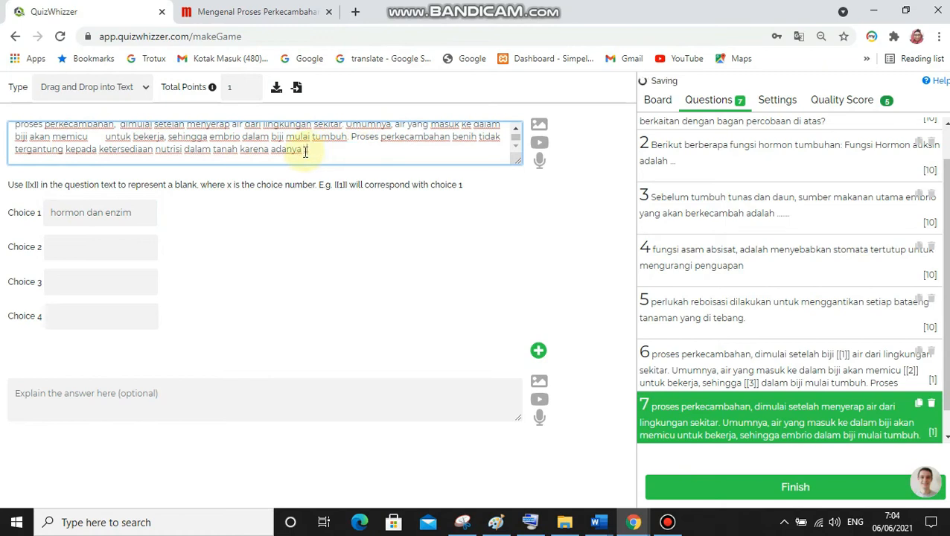
{"action": "left_click", "coordinate": [98, 249]}
{"action": "key", "text": "ctrl+v"}
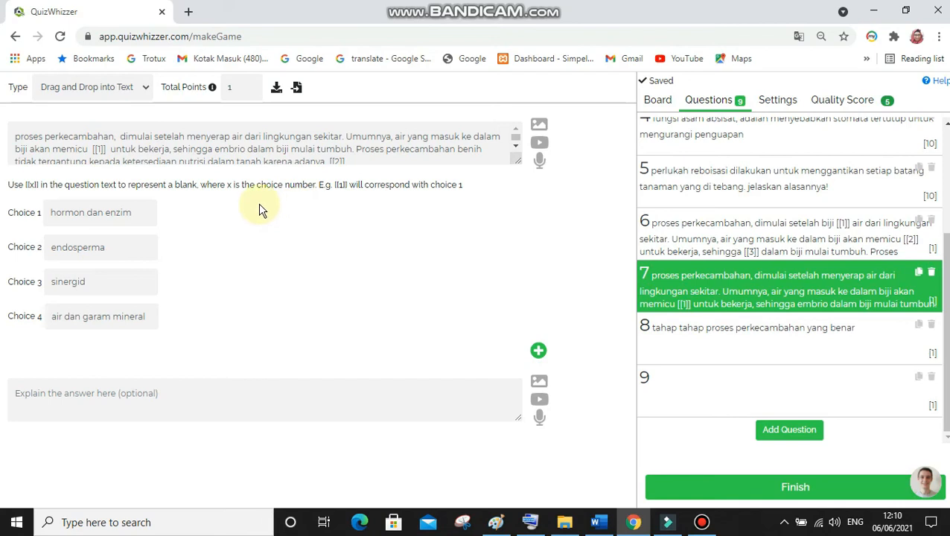
Review the [[1]] and [[2]] blanks of question 7 against its choices, and the draggable items of ordering question 8
{"action": "left_click", "coordinate": [94, 149]}
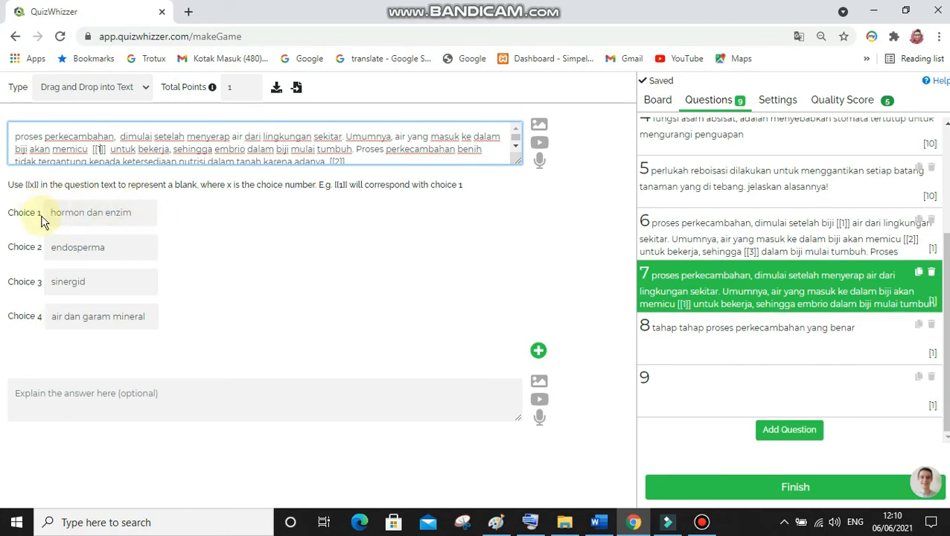
{"action": "left_click", "coordinate": [335, 161]}
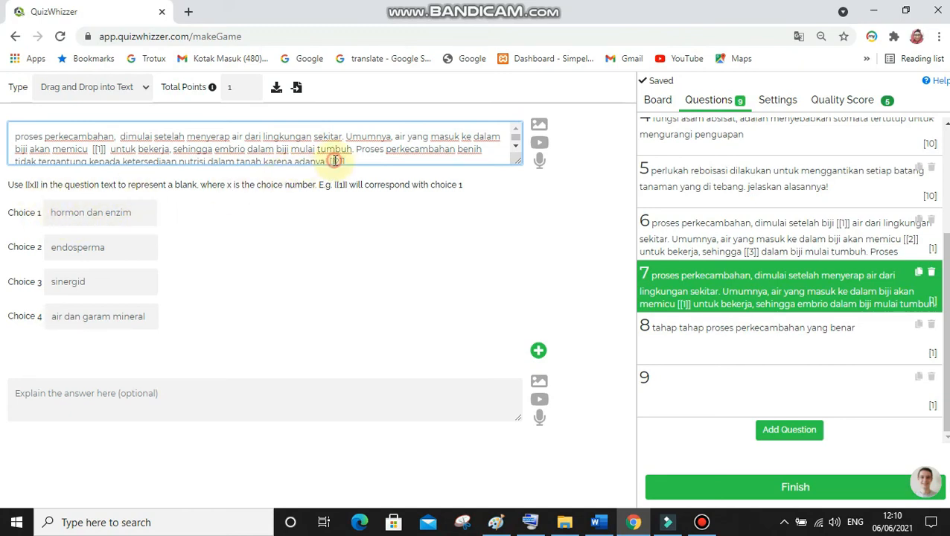
{"action": "left_click", "coordinate": [515, 149]}
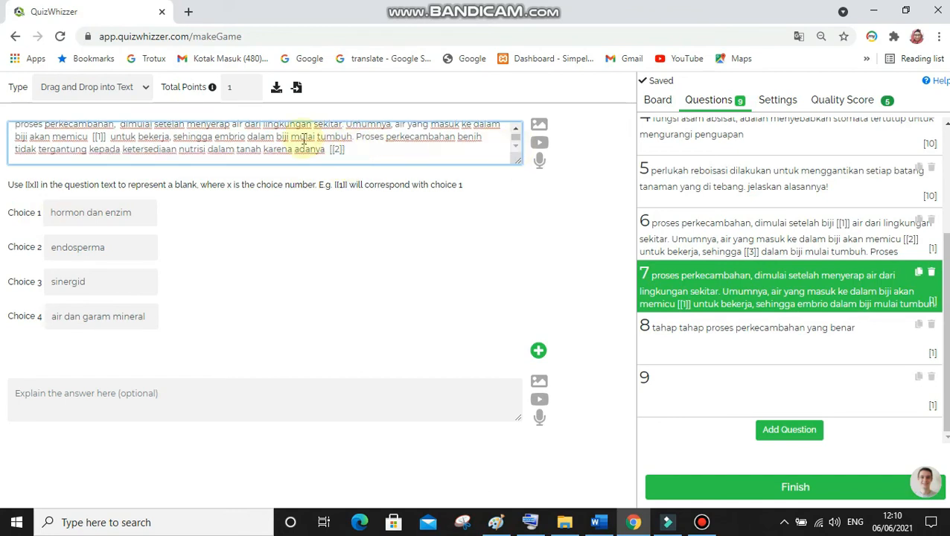
{"action": "left_click", "coordinate": [359, 149]}
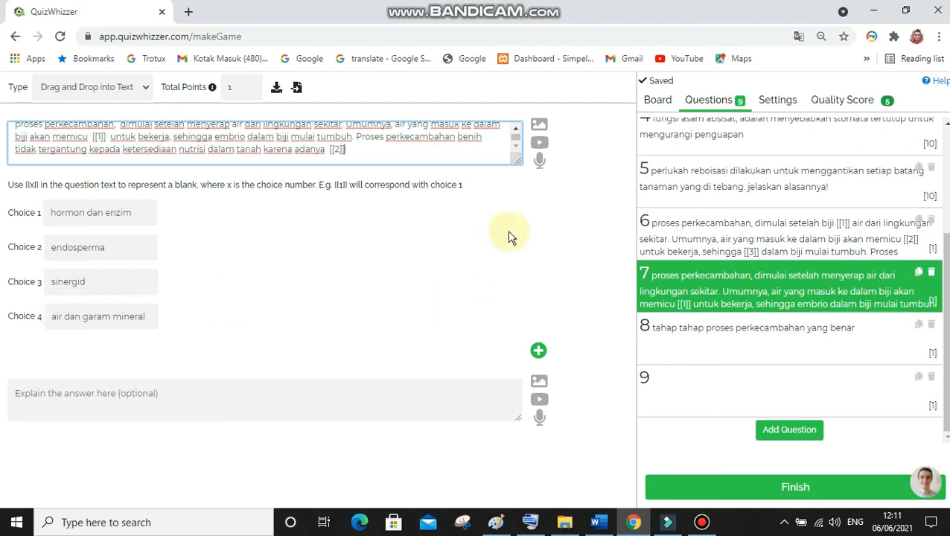
{"action": "scroll", "coordinate": [789, 279], "scroll_direction": "up", "scroll_amount": 1}
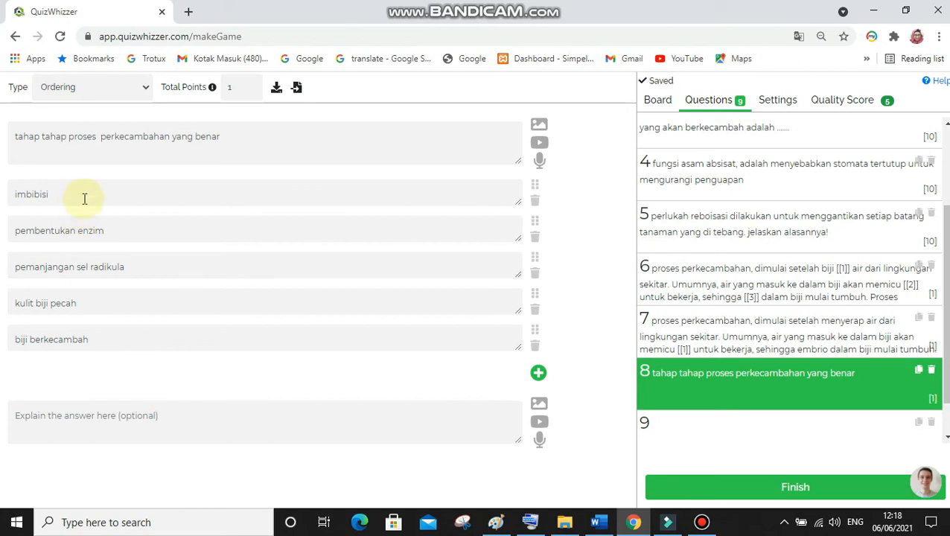
{"action": "left_click", "coordinate": [104, 185]}
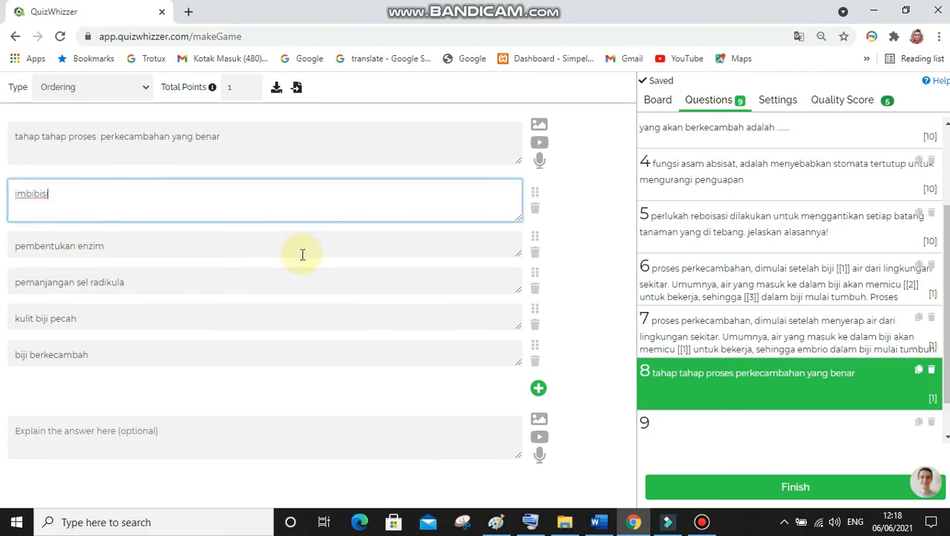
{"action": "left_click", "coordinate": [319, 399]}
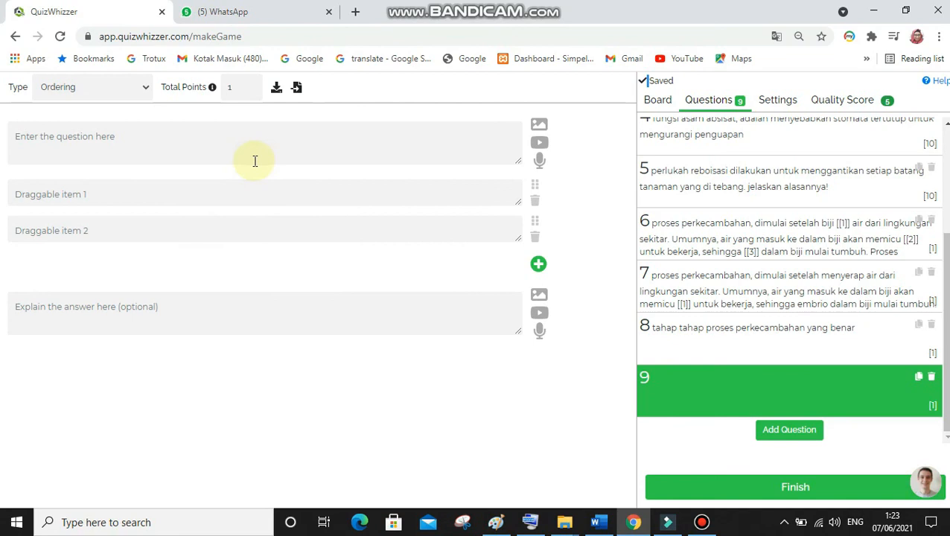
Import the question starting "melindungi tubuh (sel) dari molekul Reactive Oxygen Species (ROS)" from the question bank into question 9
{"action": "left_click", "coordinate": [277, 90]}
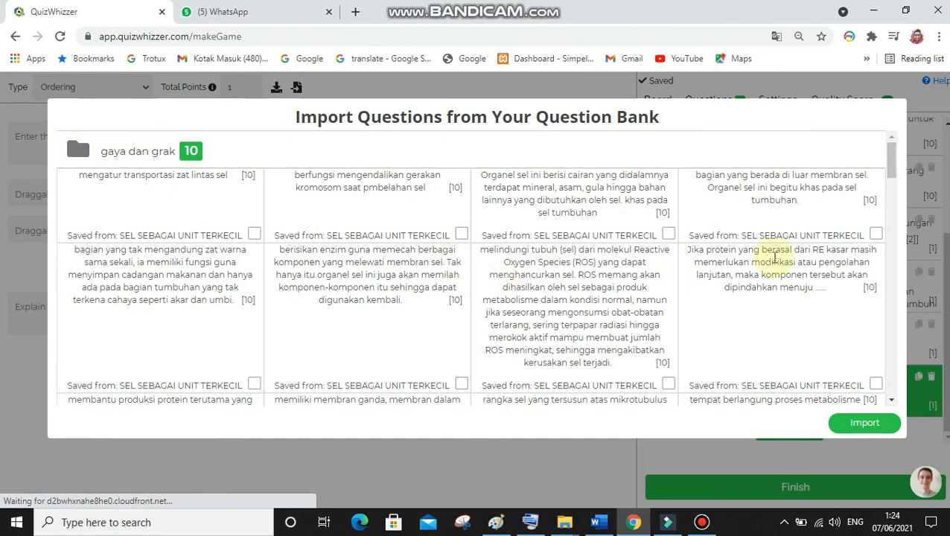
{"action": "left_click_drag", "start_coordinate": [895, 171], "coordinate": [886, 383]}
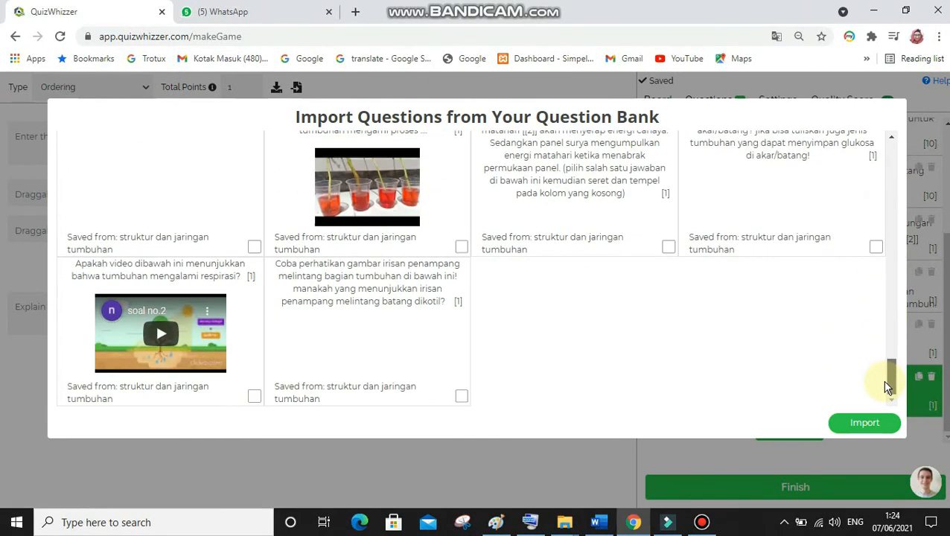
{"action": "left_click_drag", "start_coordinate": [892, 384], "coordinate": [871, 134]}
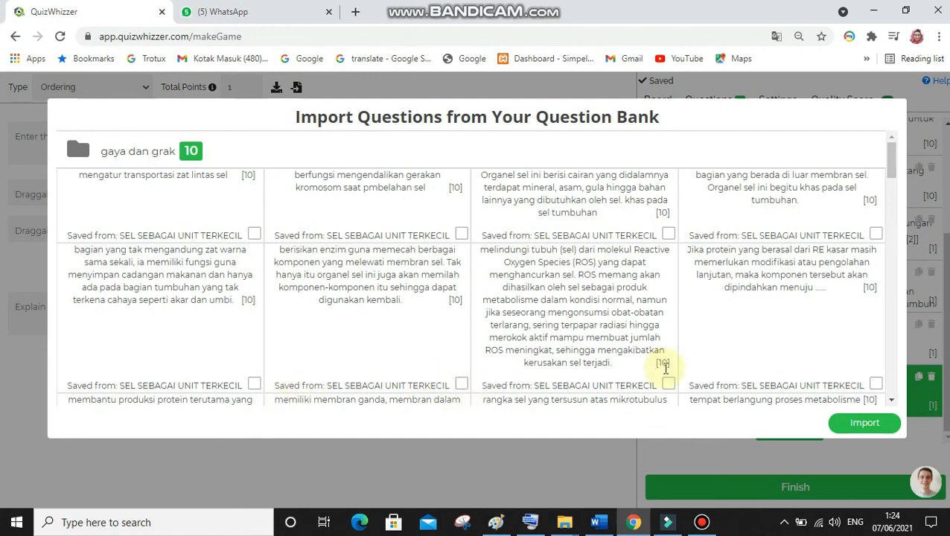
{"action": "left_click", "coordinate": [667, 385]}
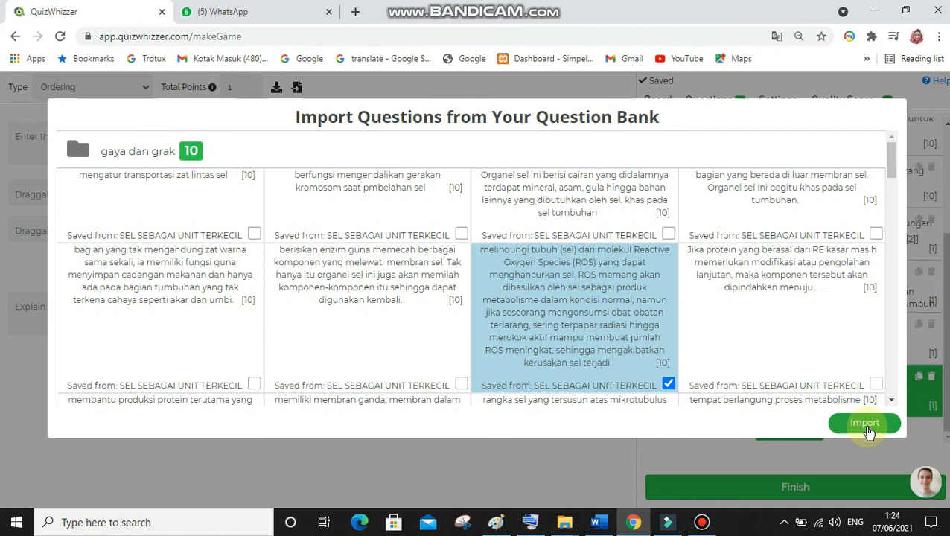
{"action": "left_click", "coordinate": [865, 424]}
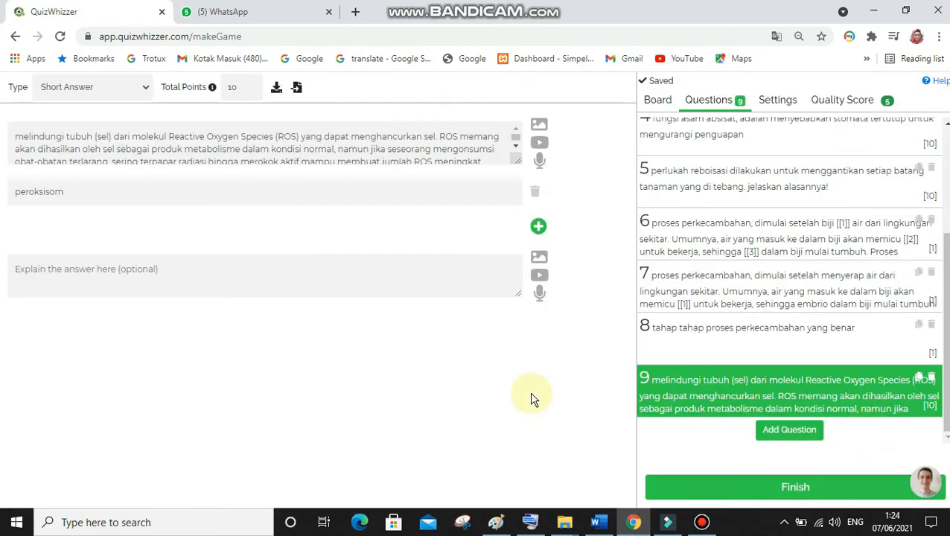